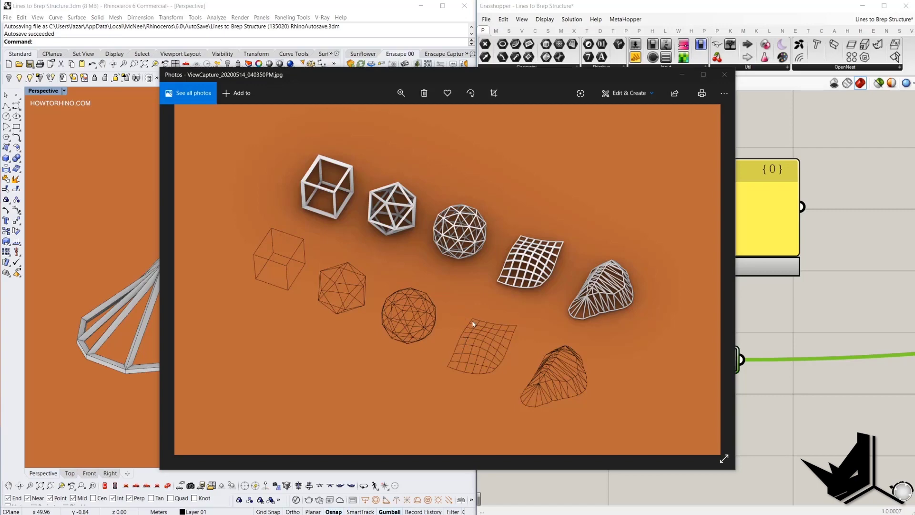
- Put away the reference image and switch the Boolean Toggle between False and True to compare the line curves with the closed brep
click(681, 74)
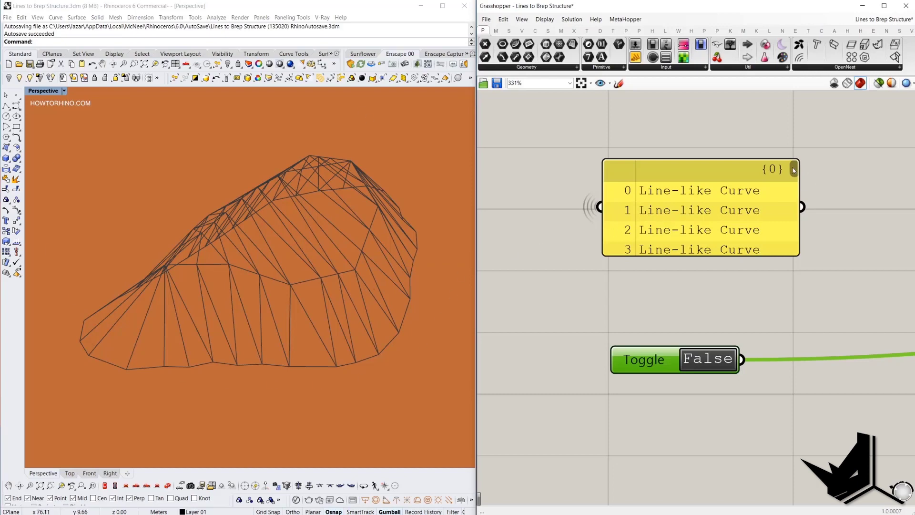
drag(794, 170, 797, 149)
double_click(712, 361)
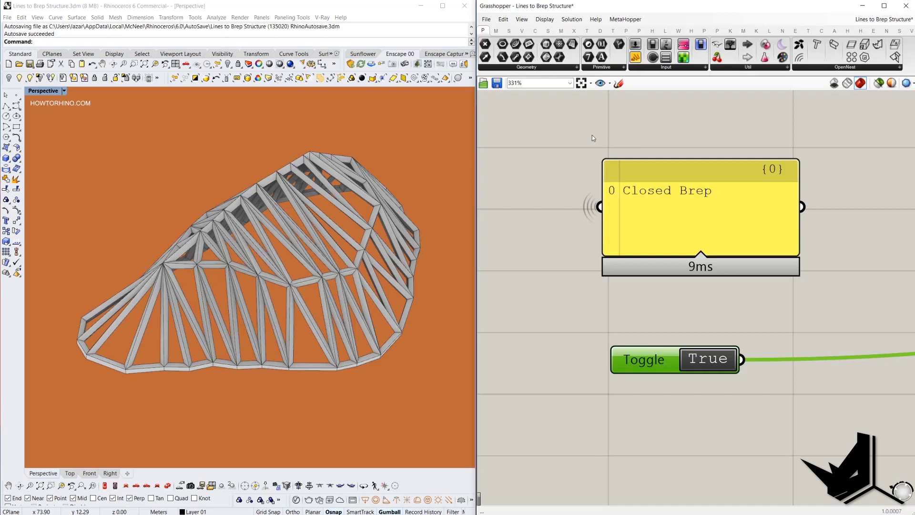
drag(593, 135, 752, 273)
double_click(709, 362)
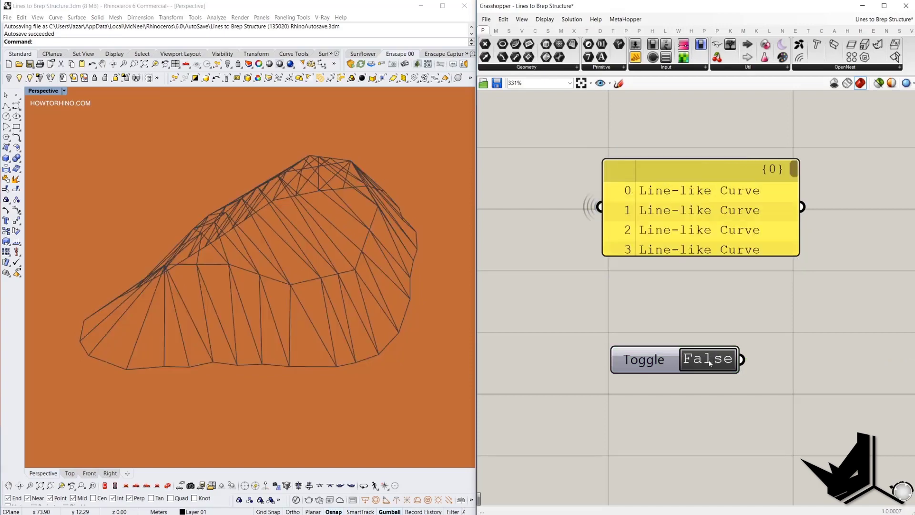
double_click(709, 365)
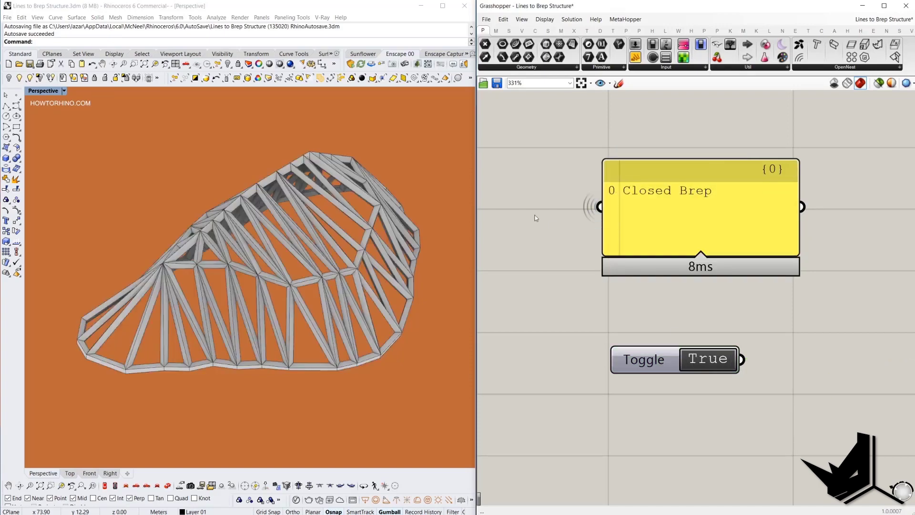
double_click(715, 371)
double_click(715, 370)
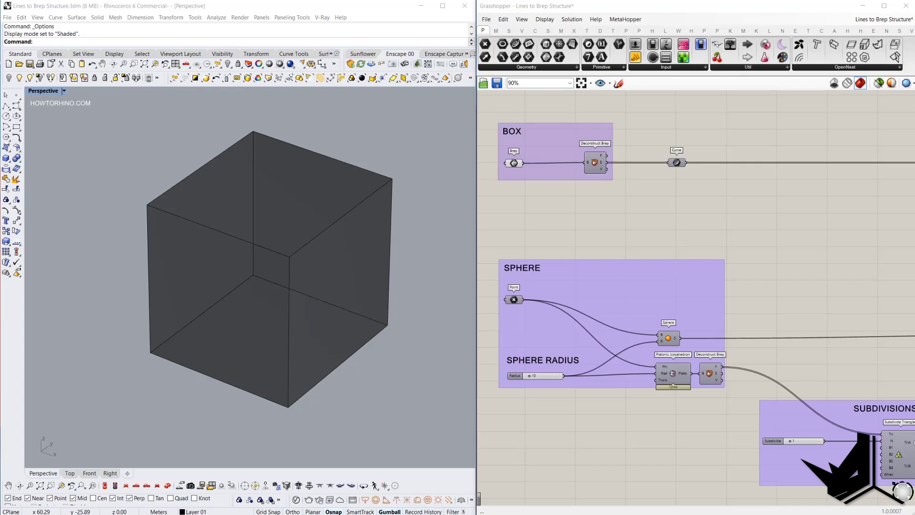
- Examine the BOX group, highlighting its Brep in the viewport and following it through Deconstruct Brep to the Curve component
click(513, 163)
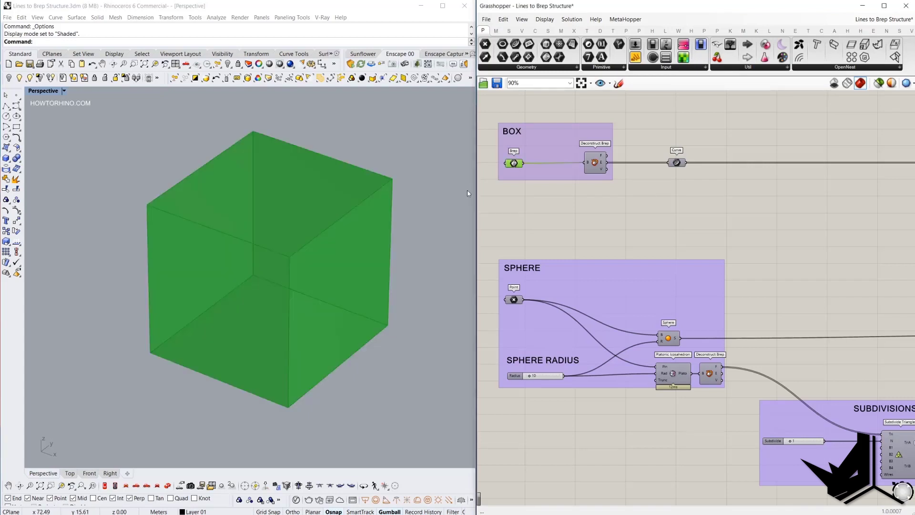
click(528, 199)
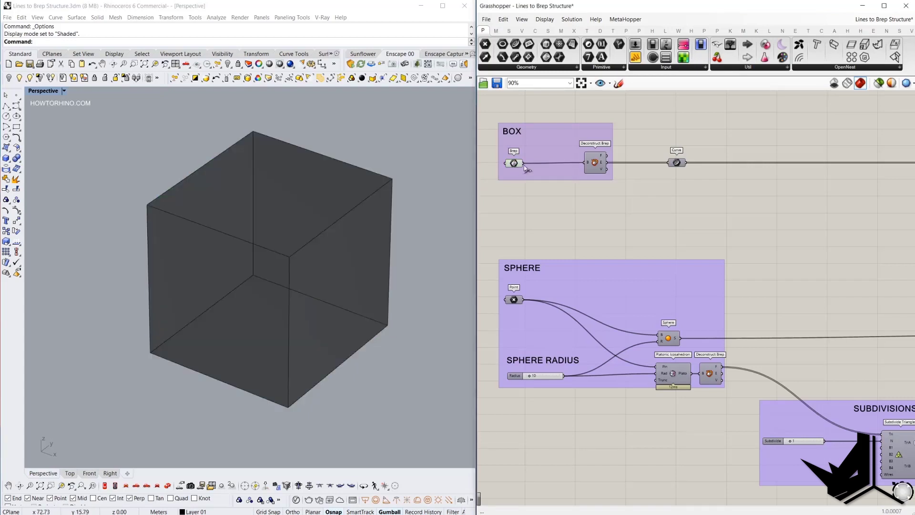
scroll(595, 163, up, 1)
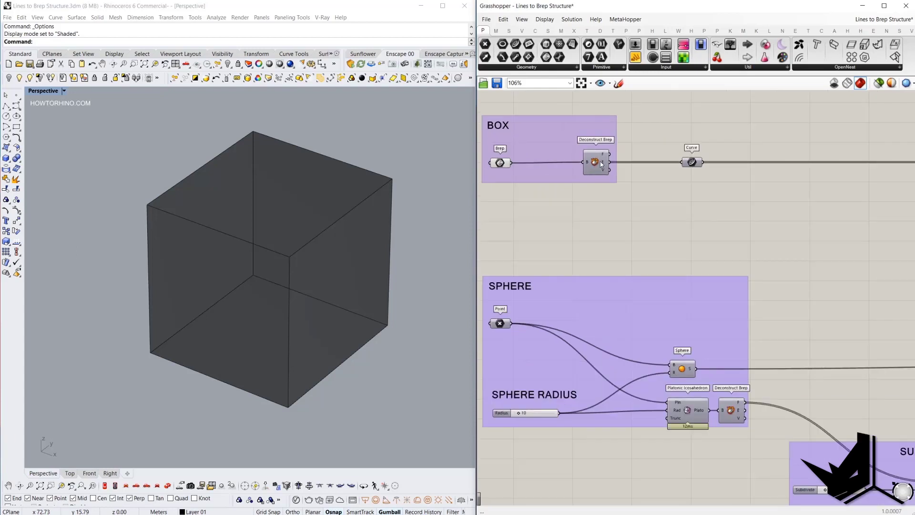
mouse_move(692, 164)
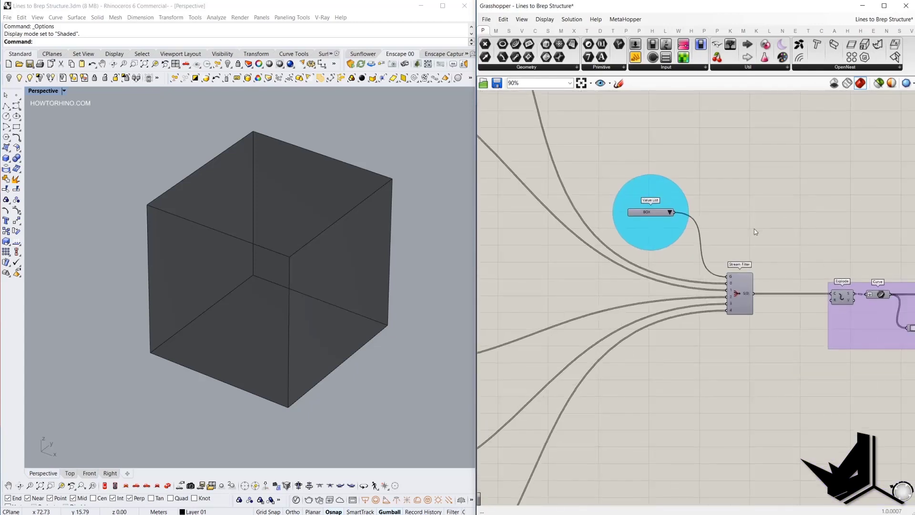
- Examine the Stream Filter inputs and review the constants of the Value List that drives its gate, leaving them unedited
drag(535, 97, 879, 443)
click(833, 344)
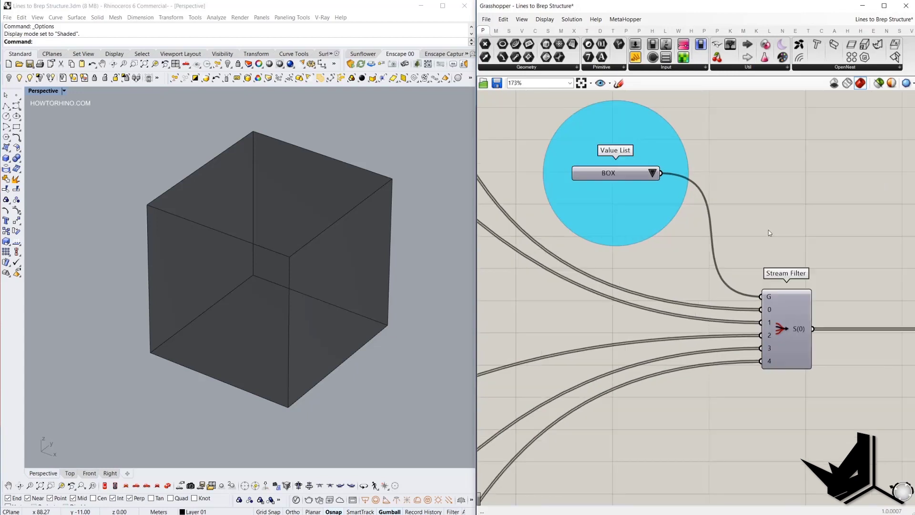
scroll(765, 243, up, 1)
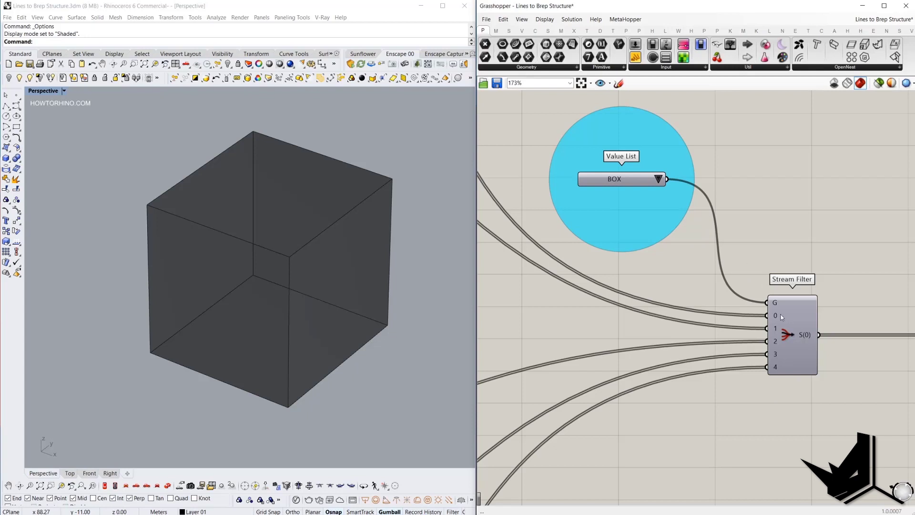
right_drag(772, 321, 785, 313)
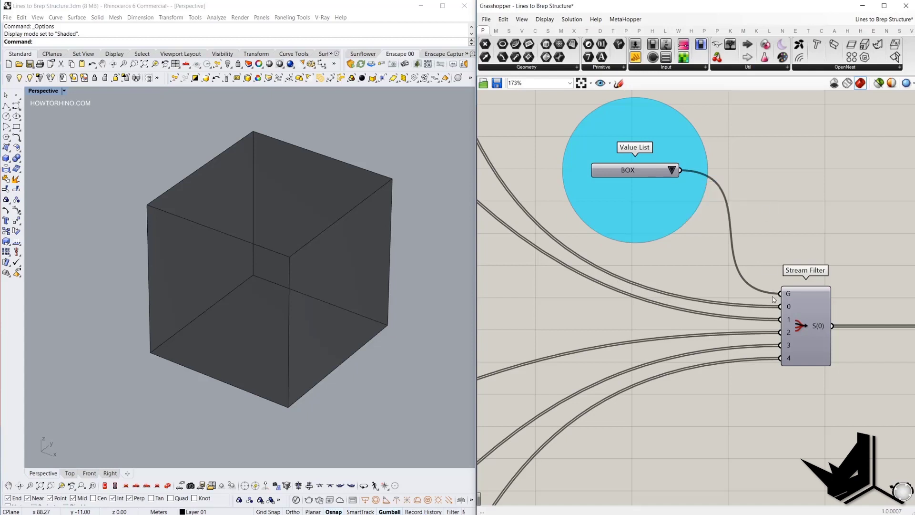
double_click(639, 171)
double_click(583, 120)
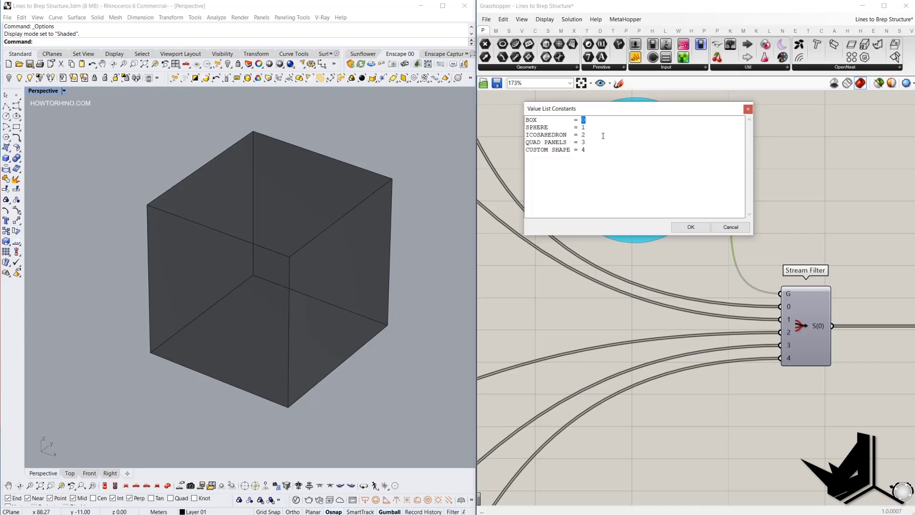
click(730, 227)
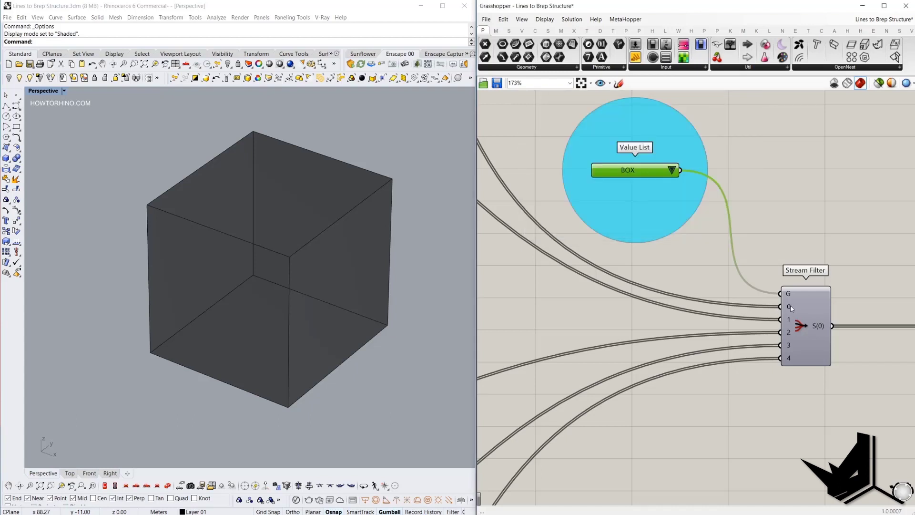
- Try the SPHERE option in the Value List, check its constant, and return the selection to BOX
click(672, 170)
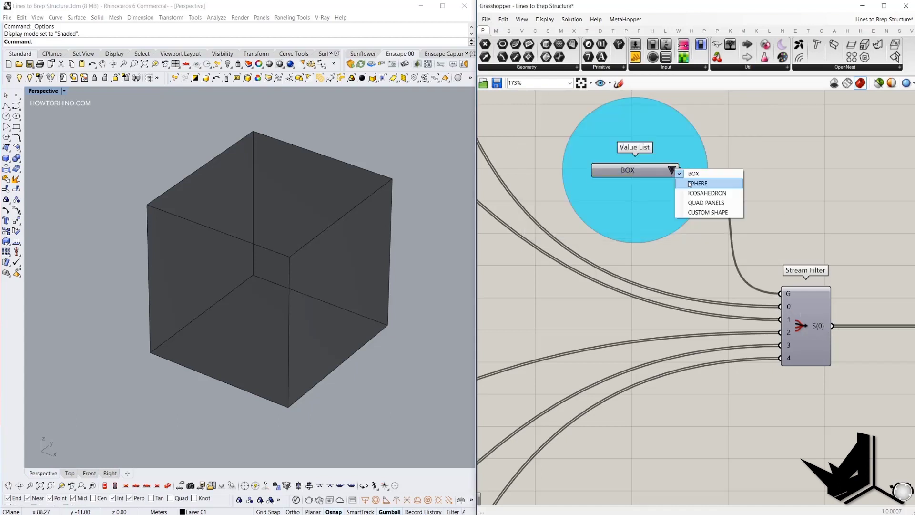
click(691, 183)
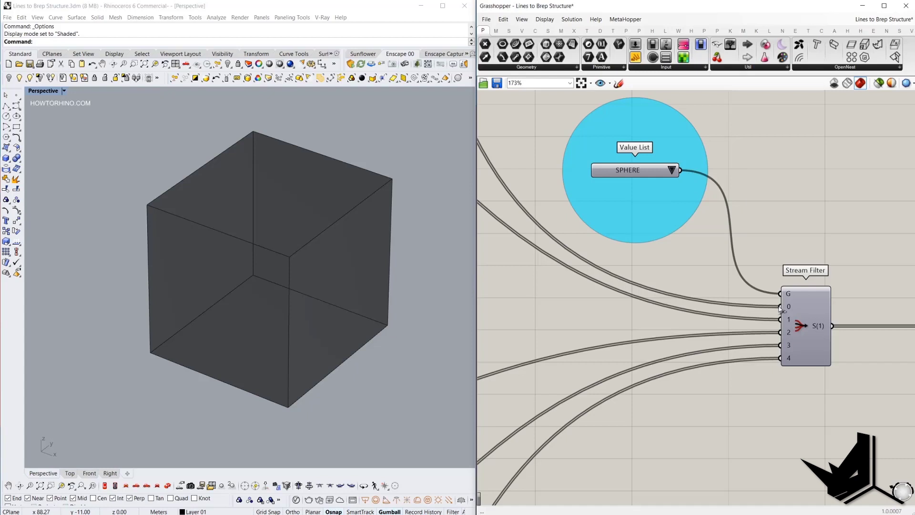
double_click(660, 171)
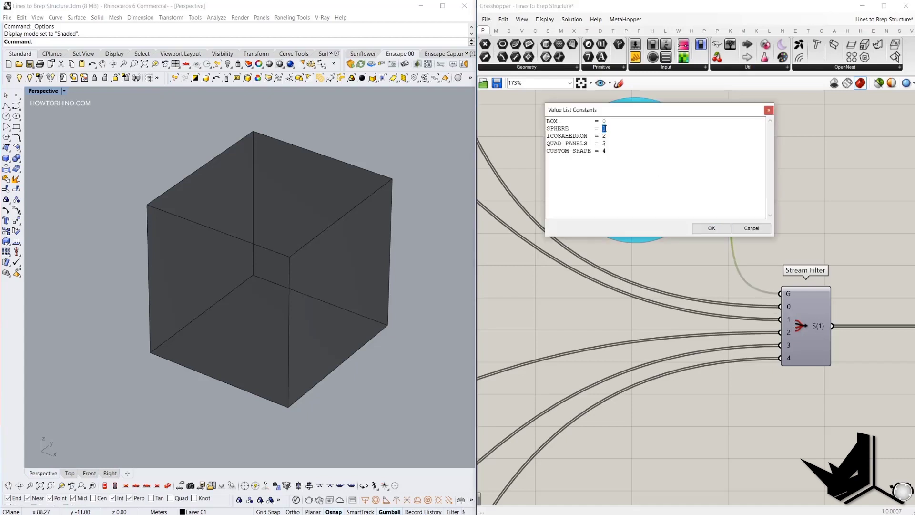
click(752, 229)
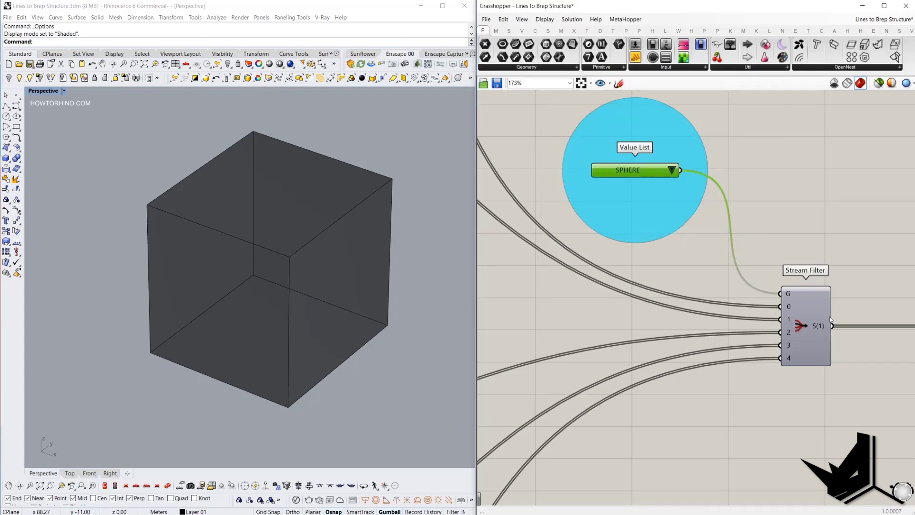
click(672, 170)
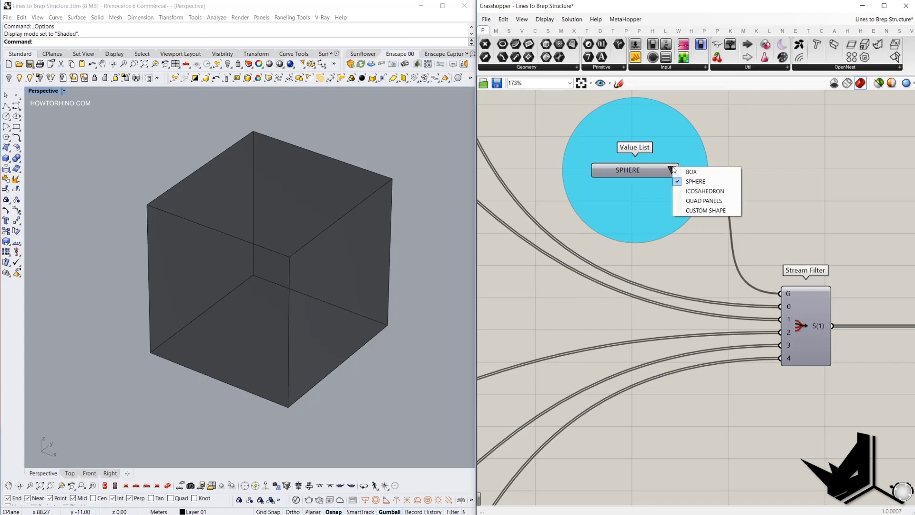
click(699, 172)
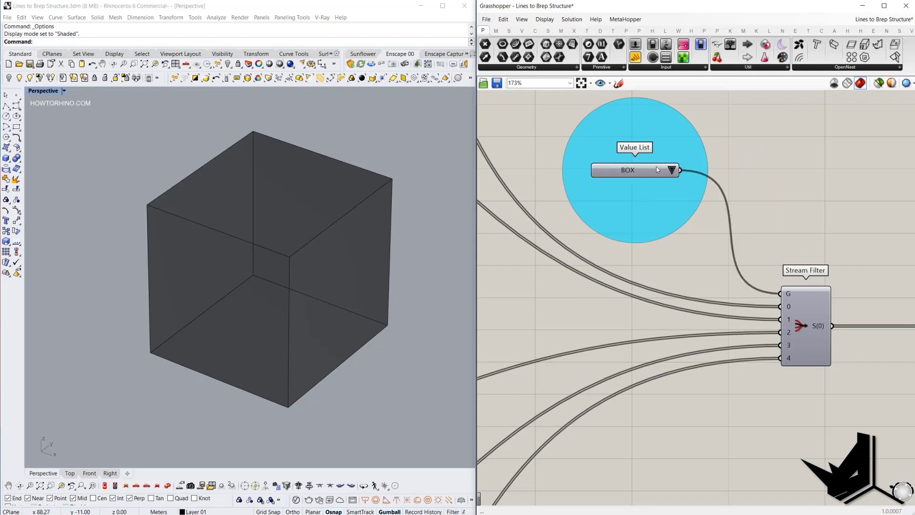
- Examine the group following the Stream Filter, from Explode and Point On Curve through Cull Duplicates to List Item
scroll(714, 234, down, 2)
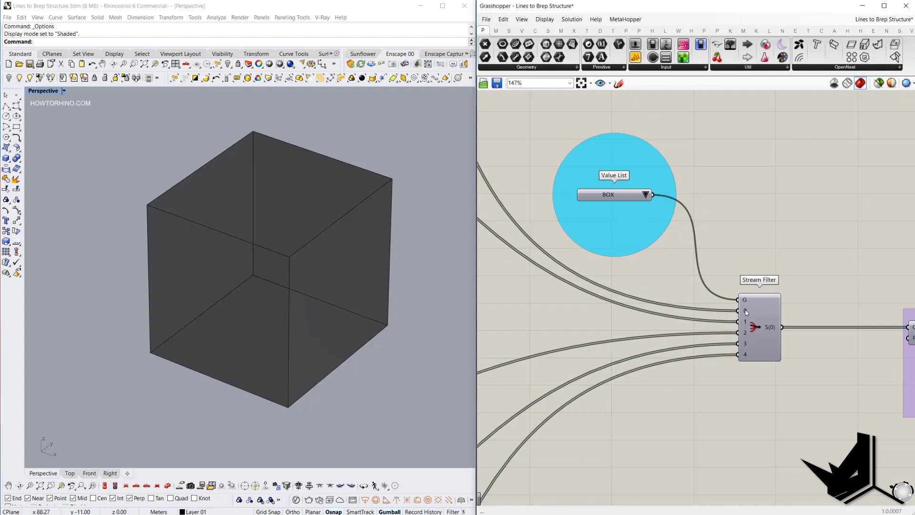
scroll(665, 232, down, 5)
scroll(719, 303, up, 5)
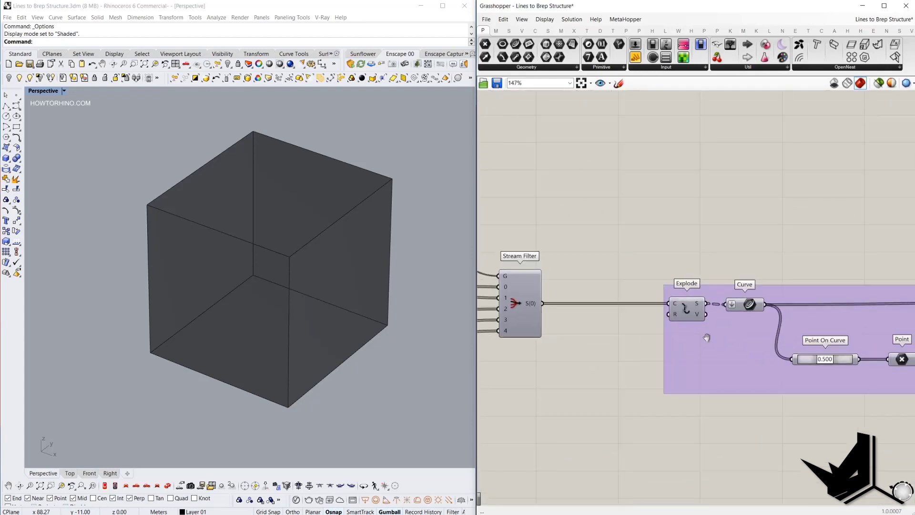
right_drag(609, 286, 582, 280)
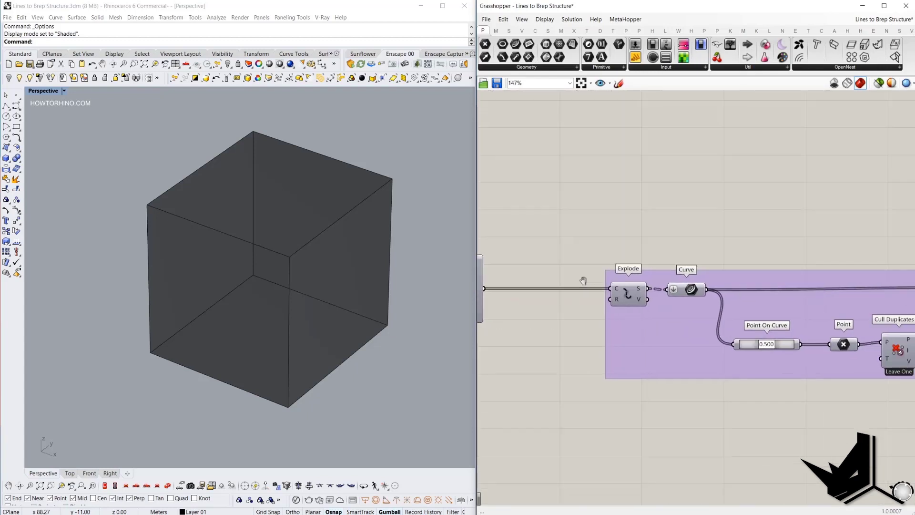
scroll(723, 316, up, 2)
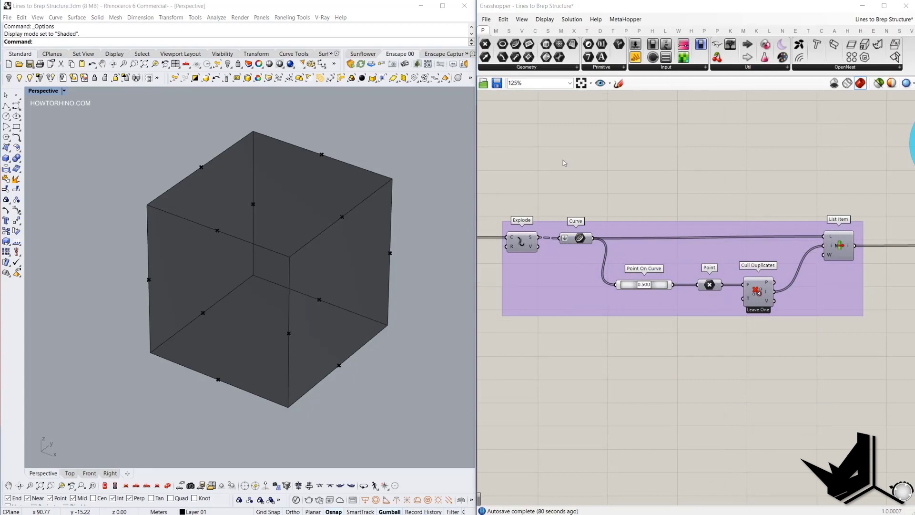
drag(498, 152, 906, 389)
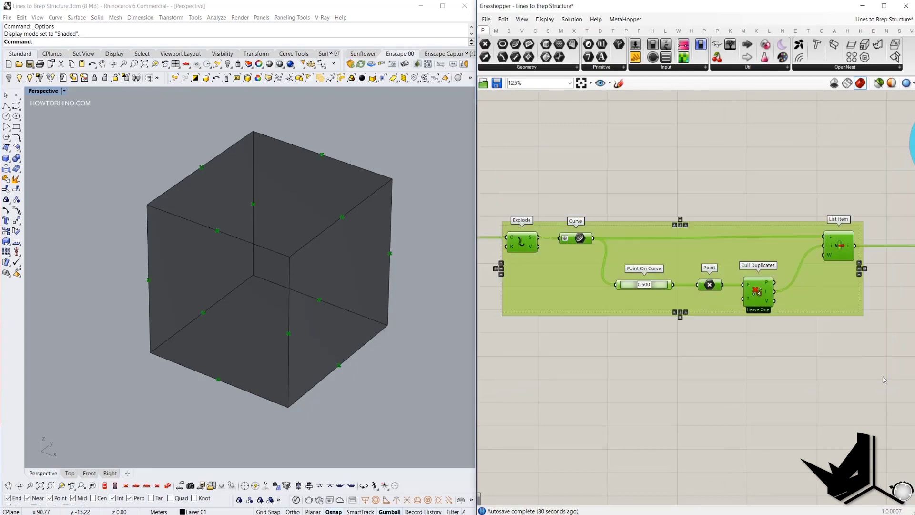
click(718, 168)
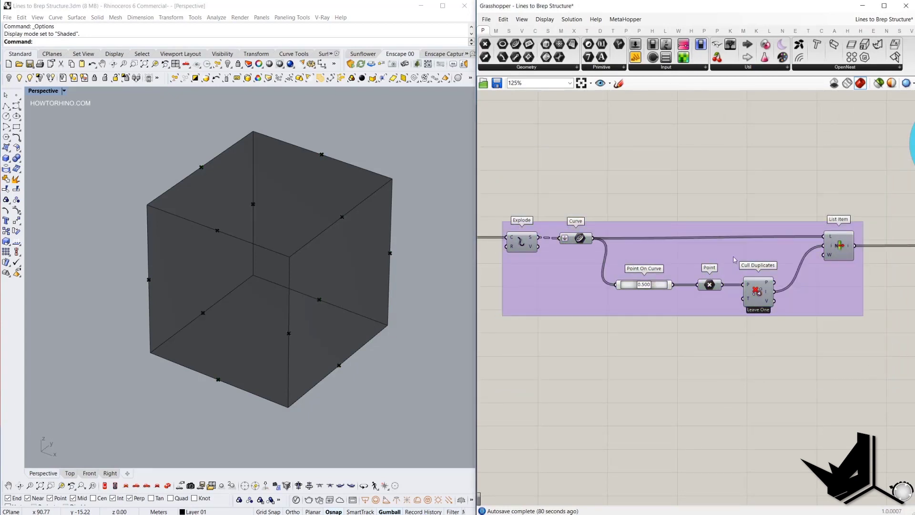
- Add a panel above the group and connect the Curve component's output to it to inspect the exploded curves
drag(636, 56, 648, 168)
drag(593, 238, 608, 163)
drag(682, 146, 685, 182)
scroll(743, 198, down, 5)
drag(801, 266, 813, 269)
scroll(734, 210, down, 5)
scroll(757, 211, up, 5)
click(687, 187)
scroll(687, 187, up, 3)
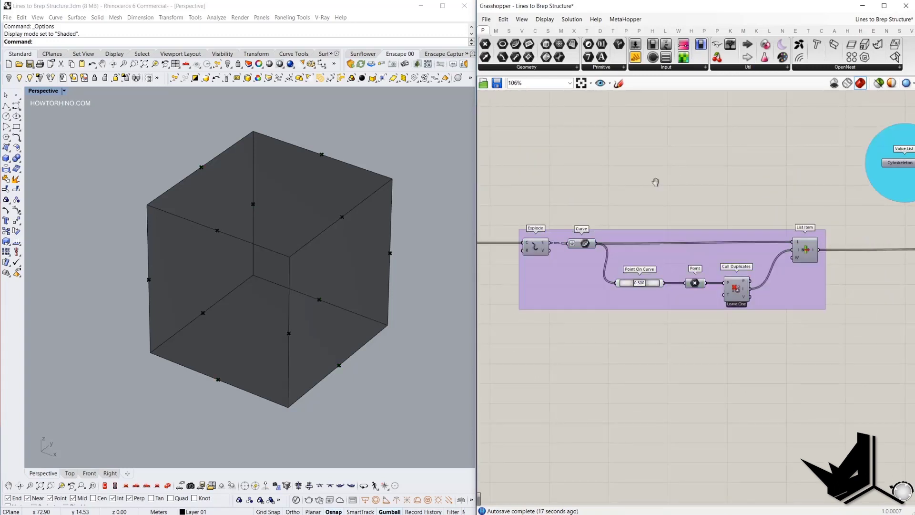
- Place an empty panel below the Cull Duplicates component and inspect that component's Indices output
mouse_move(624, 228)
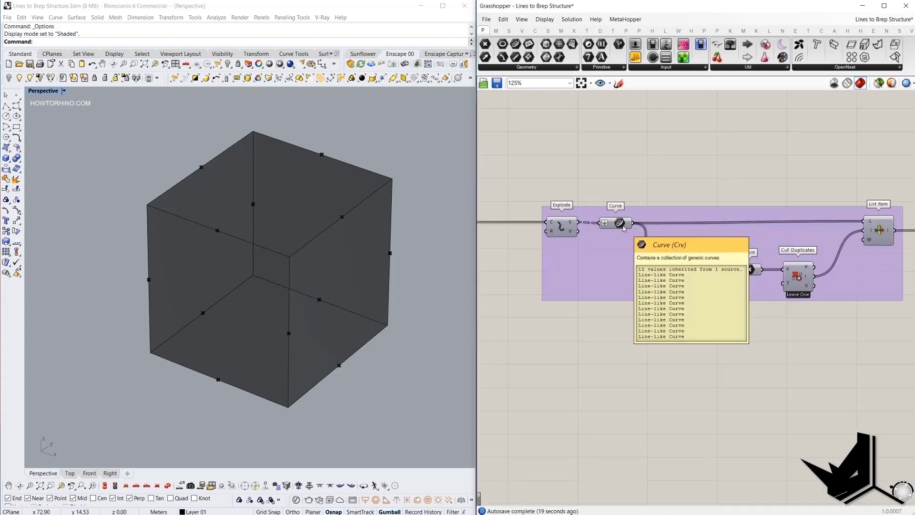
mouse_move(670, 272)
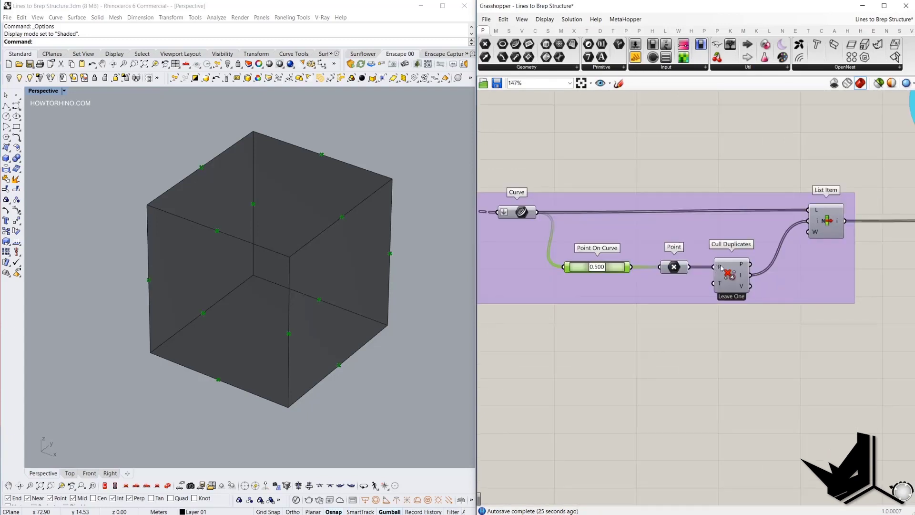
drag(635, 58, 803, 338)
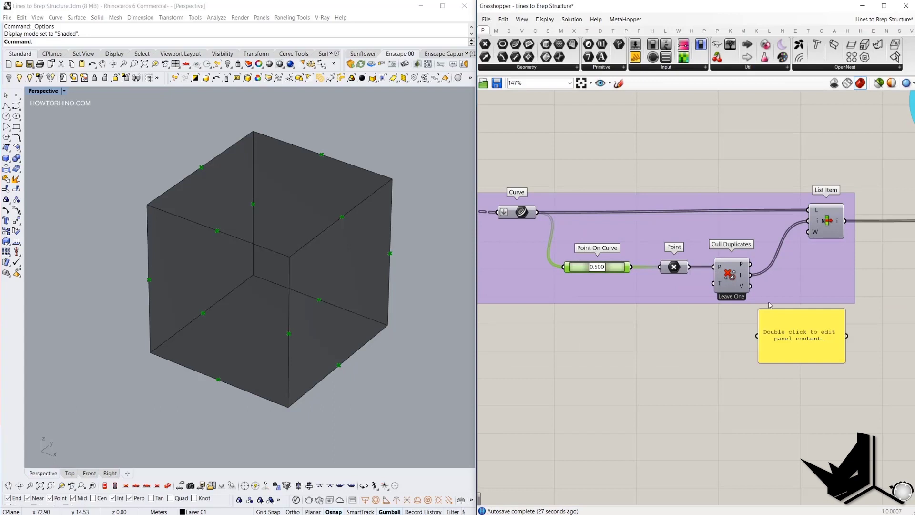
right_drag(752, 277, 693, 238)
mouse_move(688, 232)
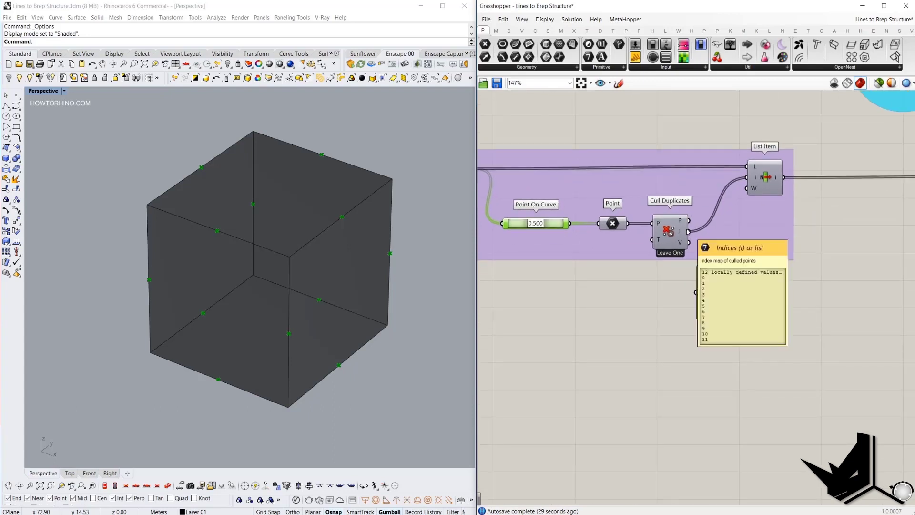
scroll(686, 231, up, 3)
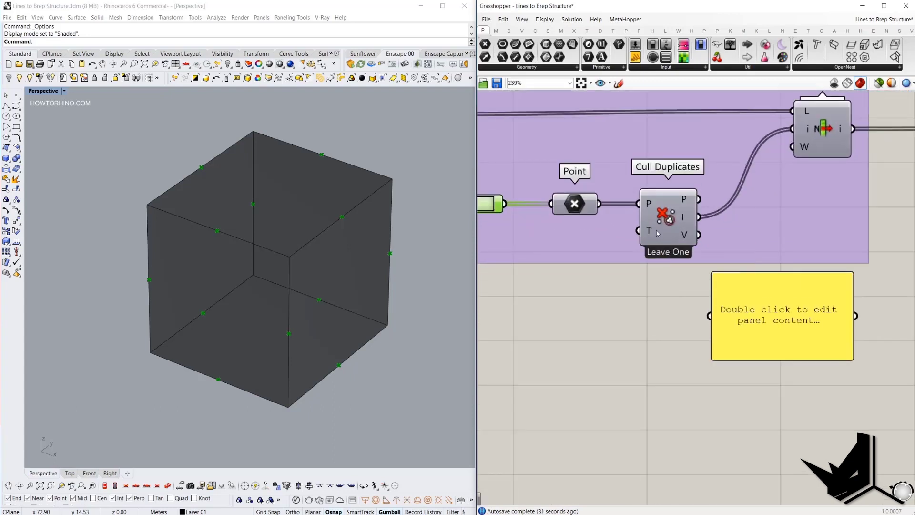
- Review the duplicate-handling options of the Cull Duplicates component and keep it on Leave One
right_click(672, 231)
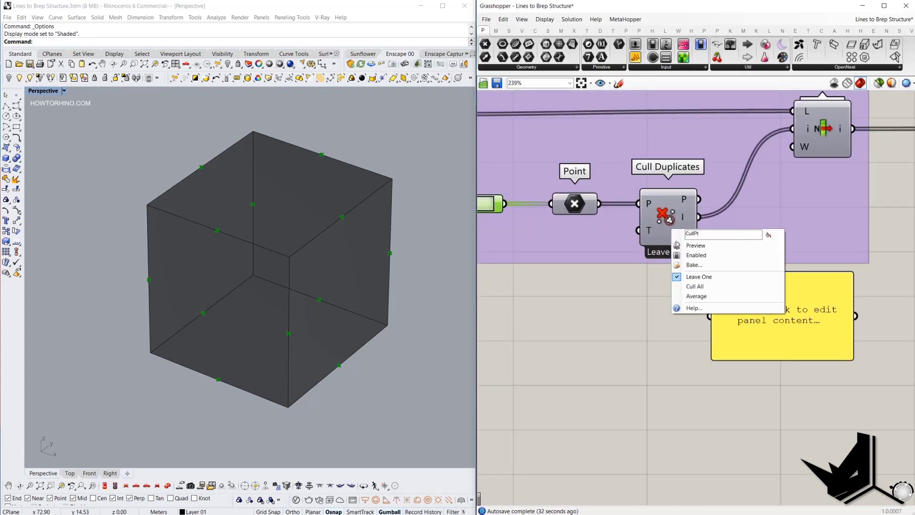
click(710, 278)
mouse_move(696, 215)
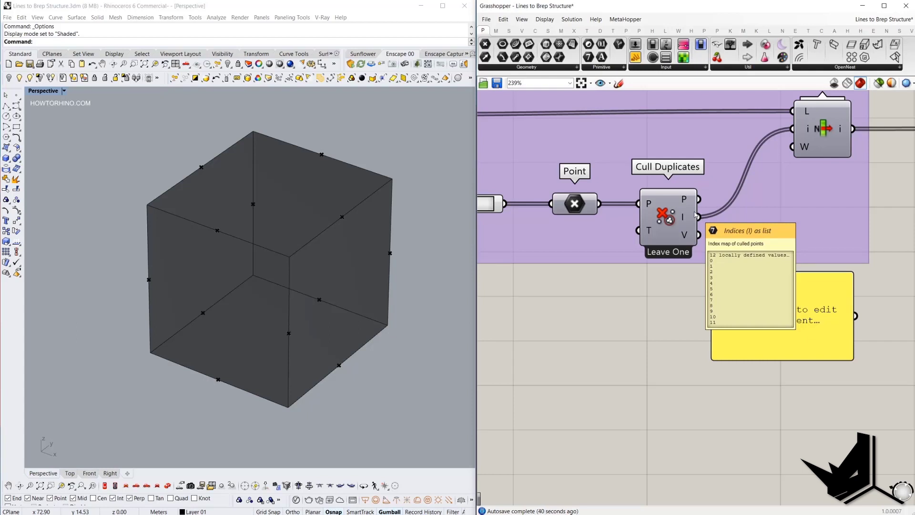
right_click(672, 220)
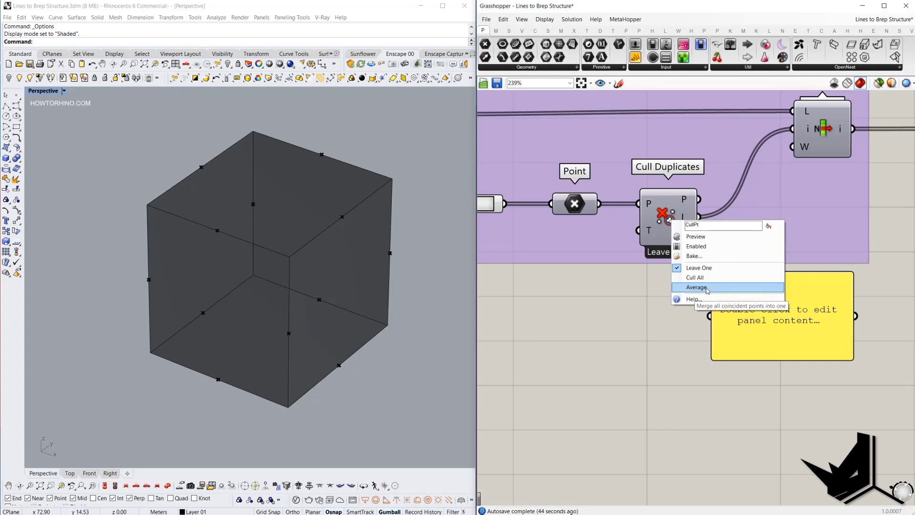
click(690, 269)
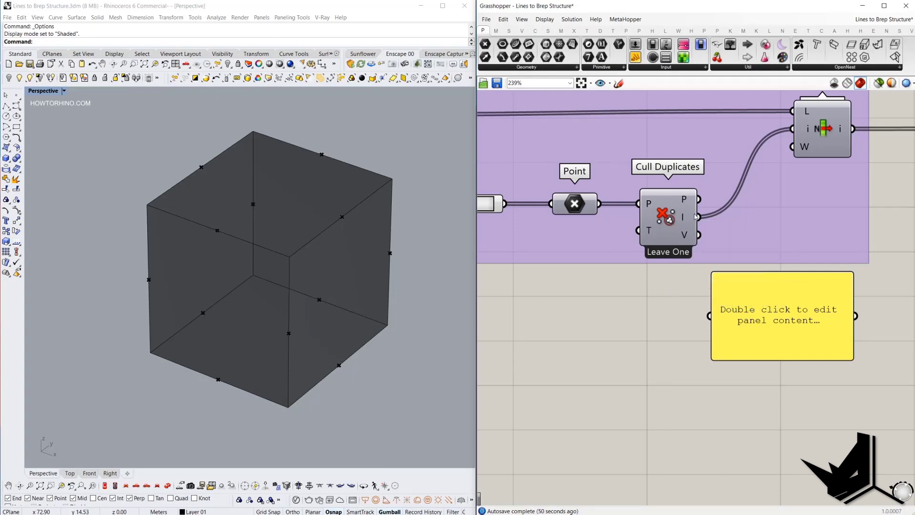
- Connect the Indices output of Cull Duplicates to the empty panel below and enlarge the panel to fit the whole list
drag(699, 216, 710, 316)
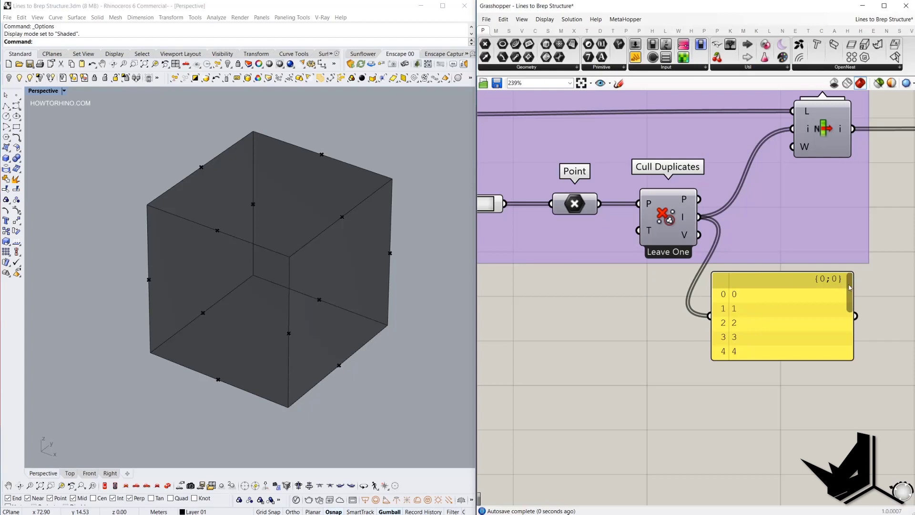
mouse_move(848, 286)
mouse_down()
mouse_move(852, 341)
mouse_move(848, 284)
mouse_up()
drag(813, 360, 810, 461)
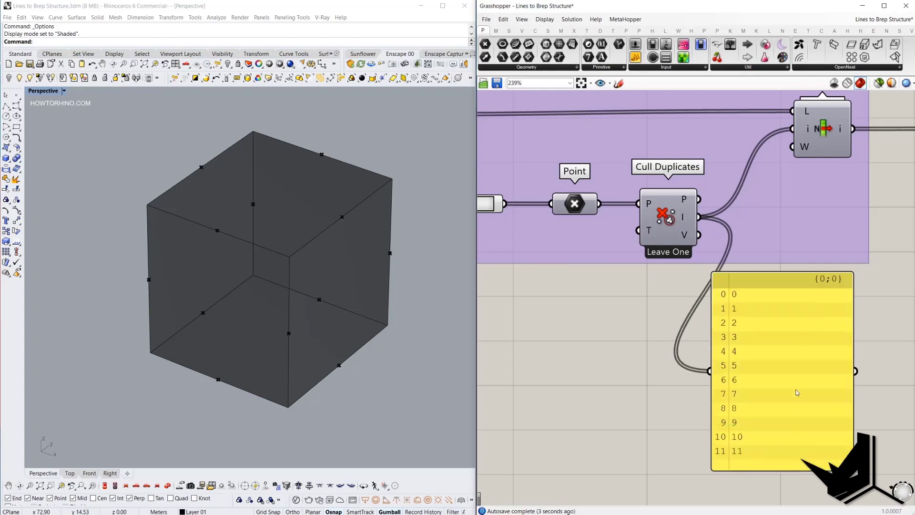
click(798, 345)
- Examine how the Curve component and the Cull Duplicates indices feed the List Item component at the end of the group
scroll(816, 324, down, 3)
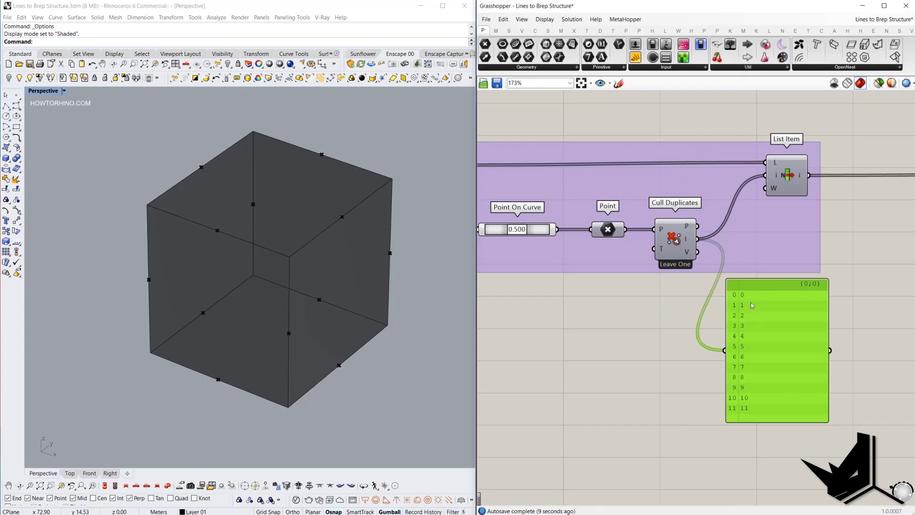
right_drag(740, 320, 757, 316)
right_drag(656, 197, 720, 194)
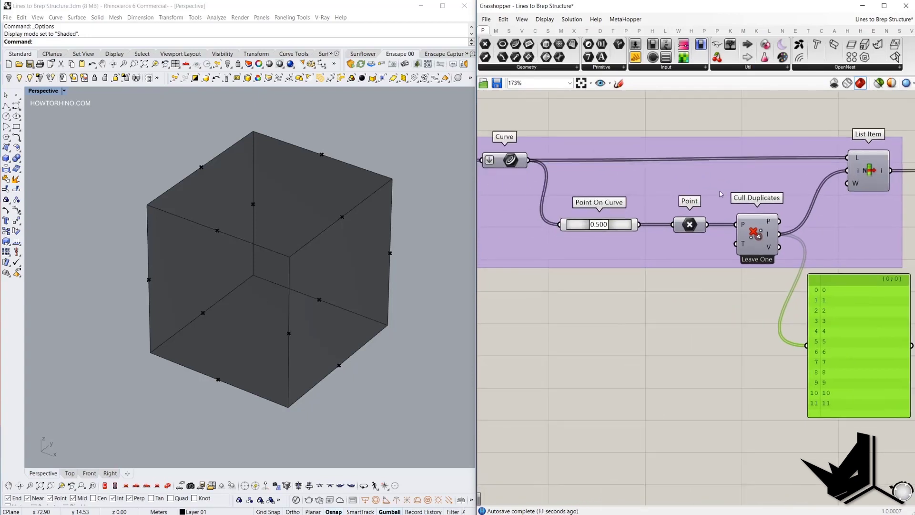
click(866, 171)
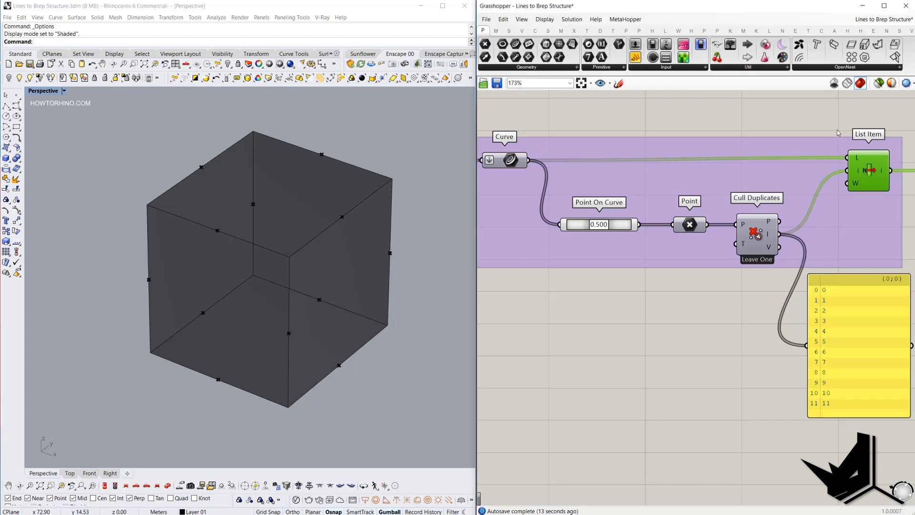
right_drag(866, 171, 679, 220)
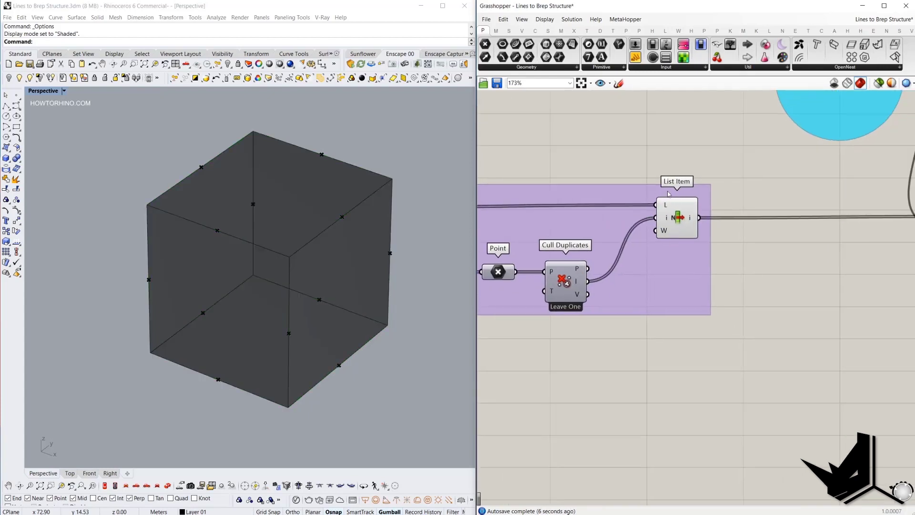
click(677, 219)
- Examine the Stream Gate after List Item and the Value List that controls its two branches
scroll(682, 224, down, 2)
right_drag(744, 228, 634, 225)
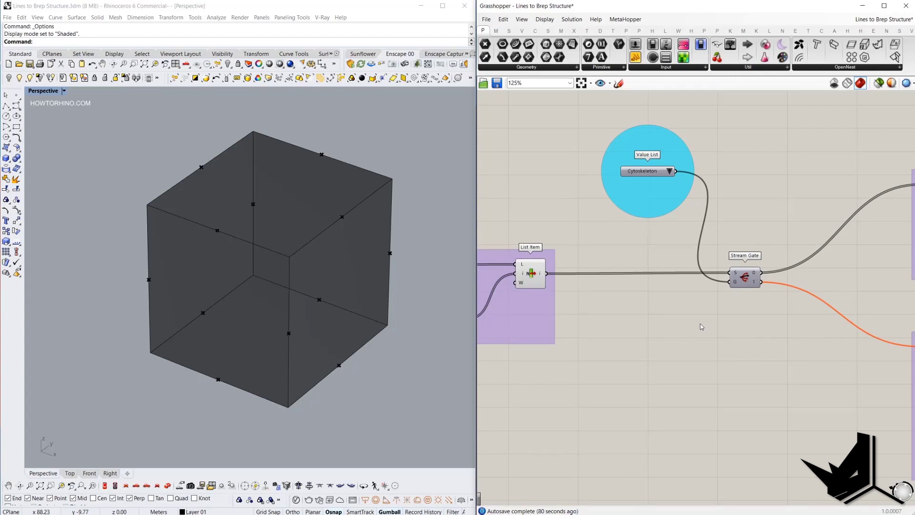
right_drag(777, 234, 676, 256)
scroll(713, 248, up, 2)
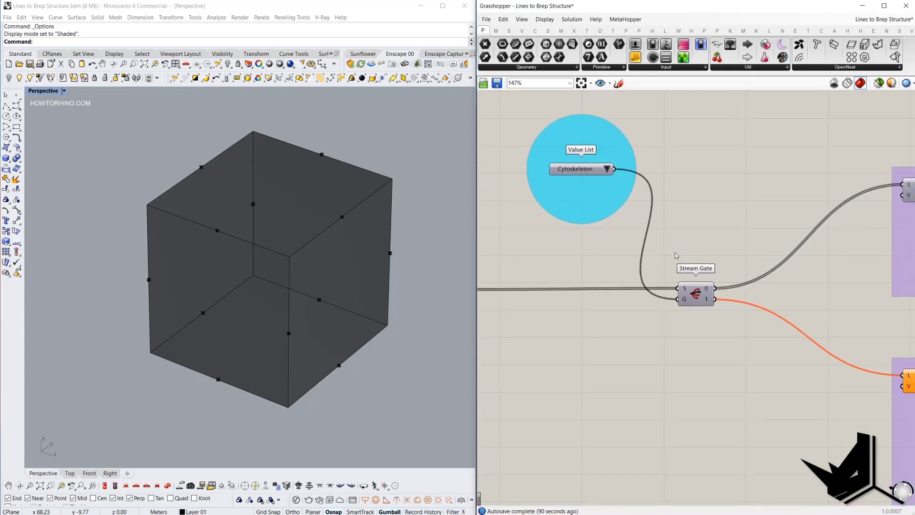
double_click(607, 174)
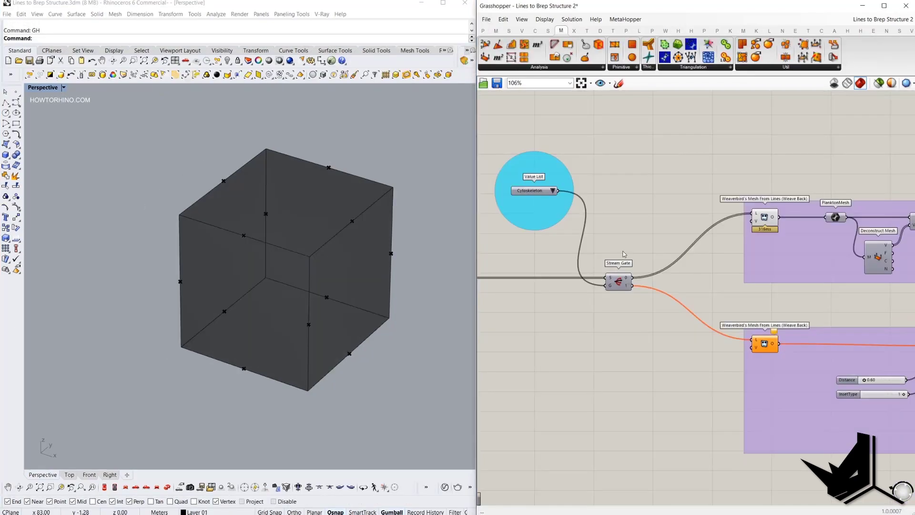
- Capture the Grasshopper canvas, circle the Value List and cross out the Stream Gate's inactive lower branch, and close the capture overlay
key(Print)
drag(474, 88, 914, 491)
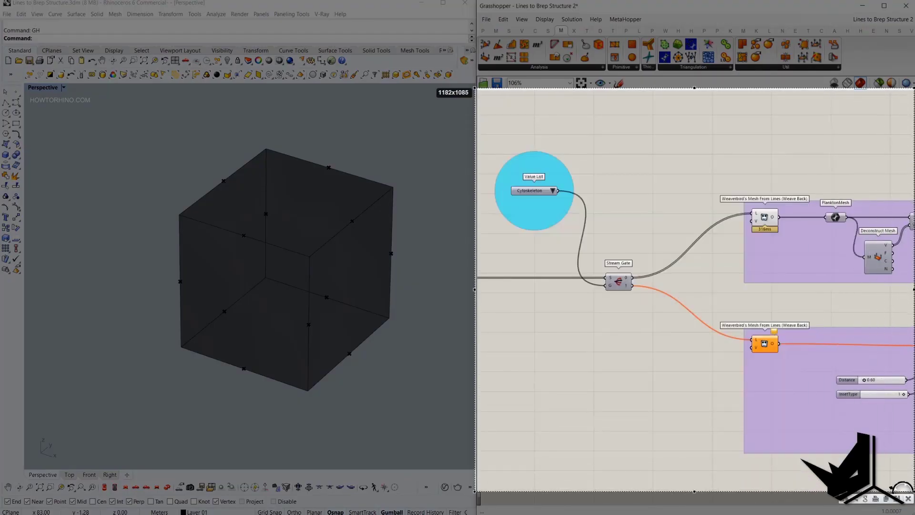
drag(504, 135, 544, 142)
drag(690, 292, 697, 322)
drag(664, 318, 701, 300)
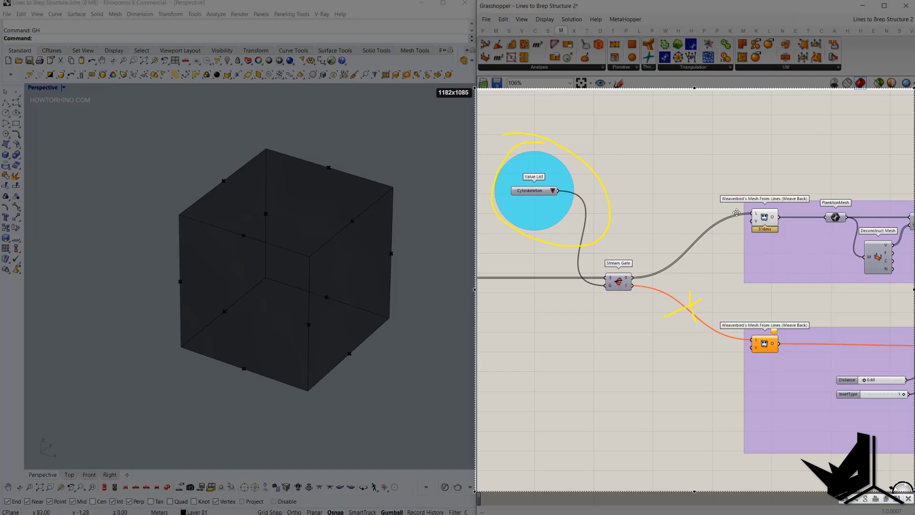
key(Escape)
- Try the Weaverbird option in the Value List and return the selection to Cytoskeleton
click(552, 190)
click(563, 208)
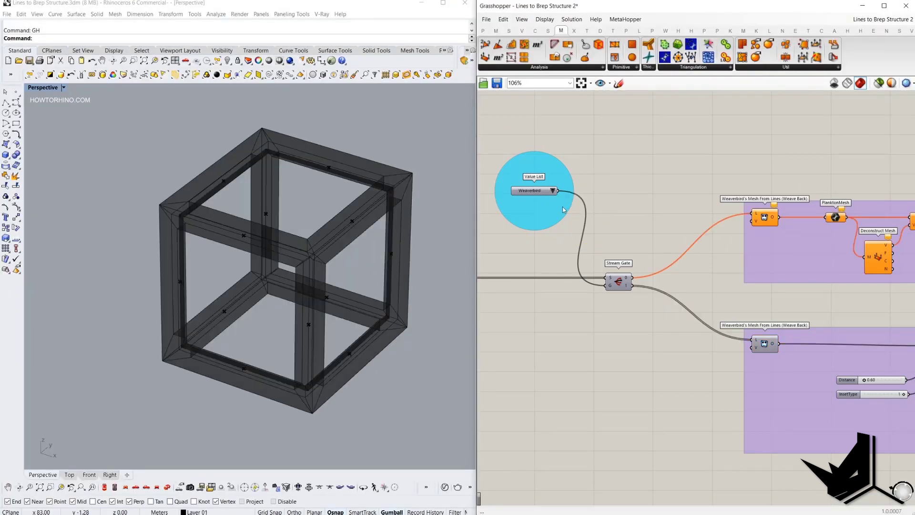
click(552, 191)
click(567, 198)
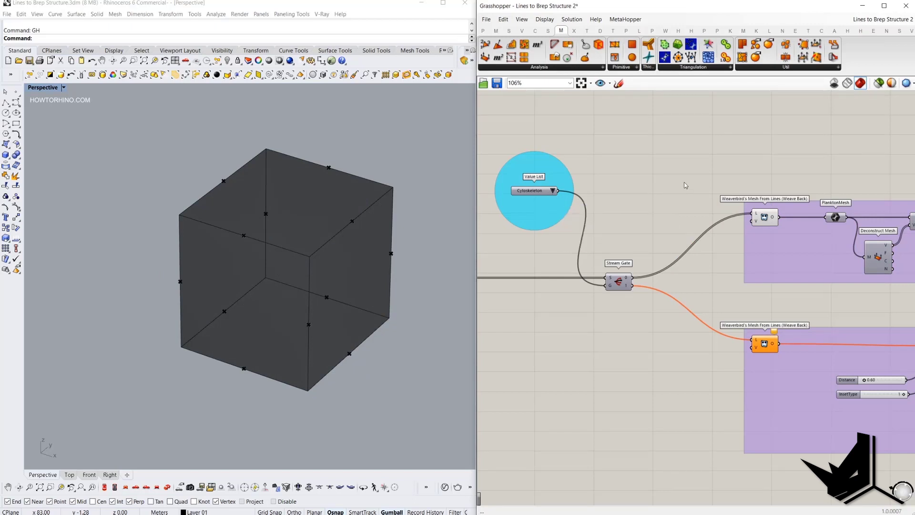
- Locate where the upper branch's Weaverbird's Mesh From Lines component is found in the component palette
right_drag(703, 236, 783, 209)
mouse_move(645, 247)
right_down()
mouse_move(566, 248)
mouse_move(639, 246)
right_up()
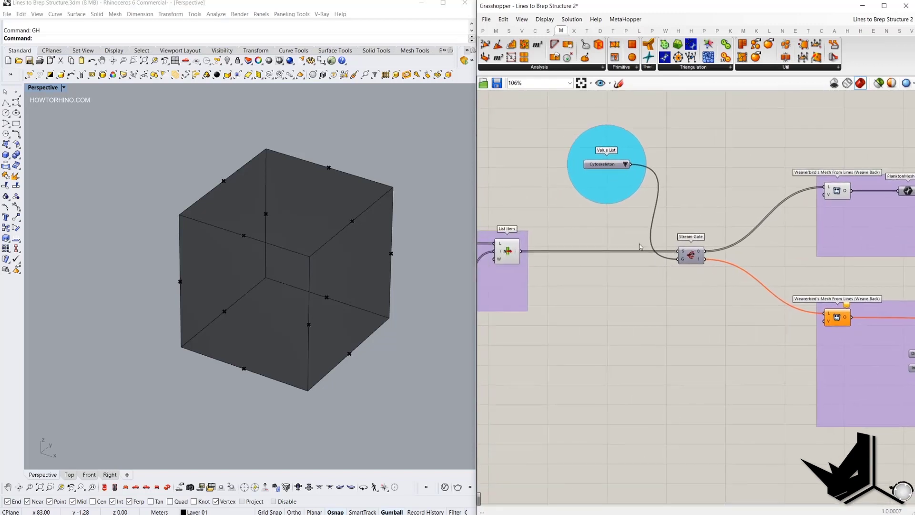
right_drag(804, 215, 715, 209)
ctrl+alt+click(715, 198)
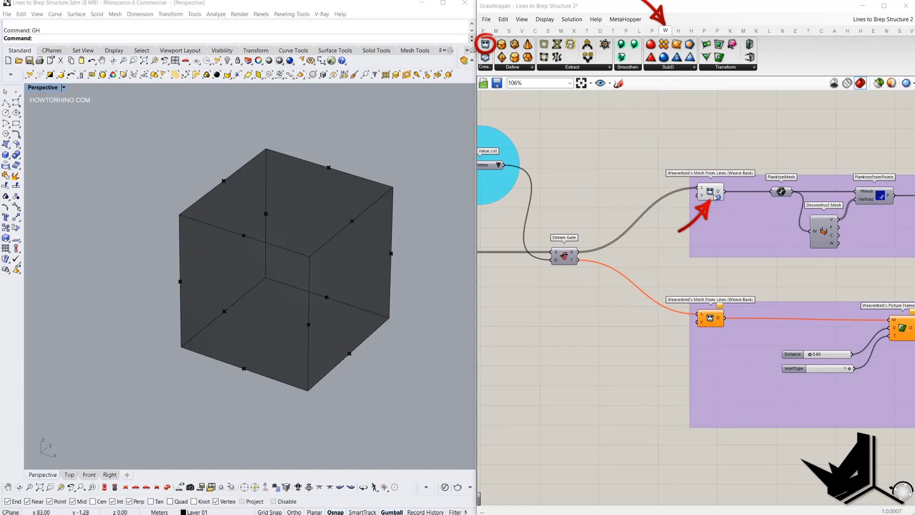
click(715, 198)
- Examine the Cytoskeleton component in the upper group, including its Radius and Toggle inputs and its PMesh input
right_drag(715, 197, 527, 195)
drag(761, 148, 895, 271)
drag(755, 126, 904, 279)
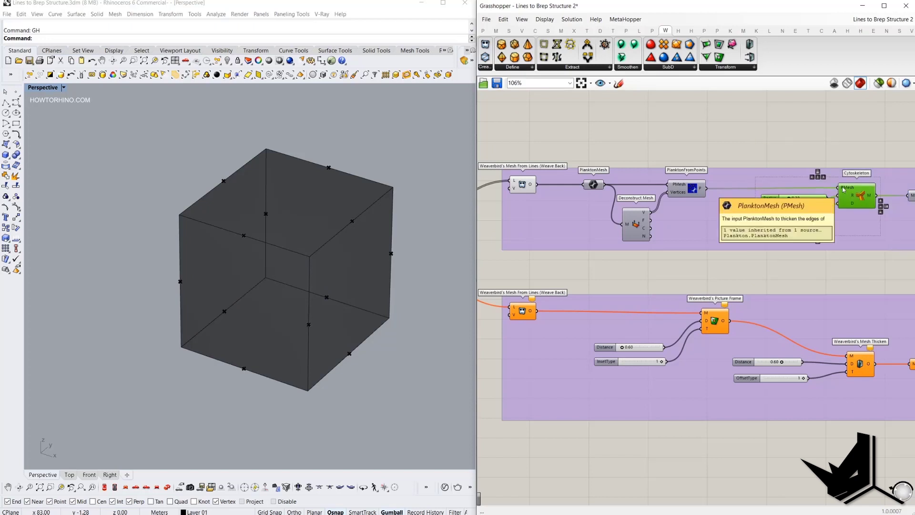
click(713, 143)
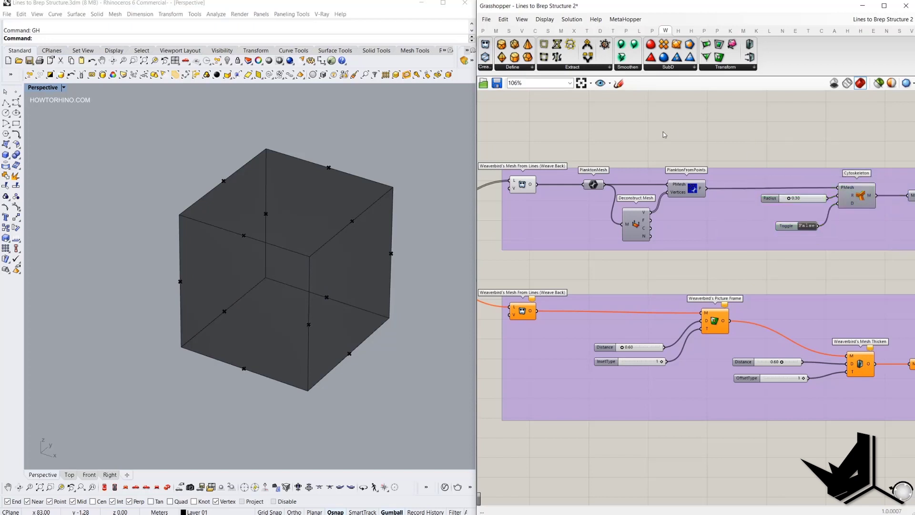
- Place a PlanktonMesh parameter above the upper group and delete it again
click(484, 31)
drag(494, 135, 552, 216)
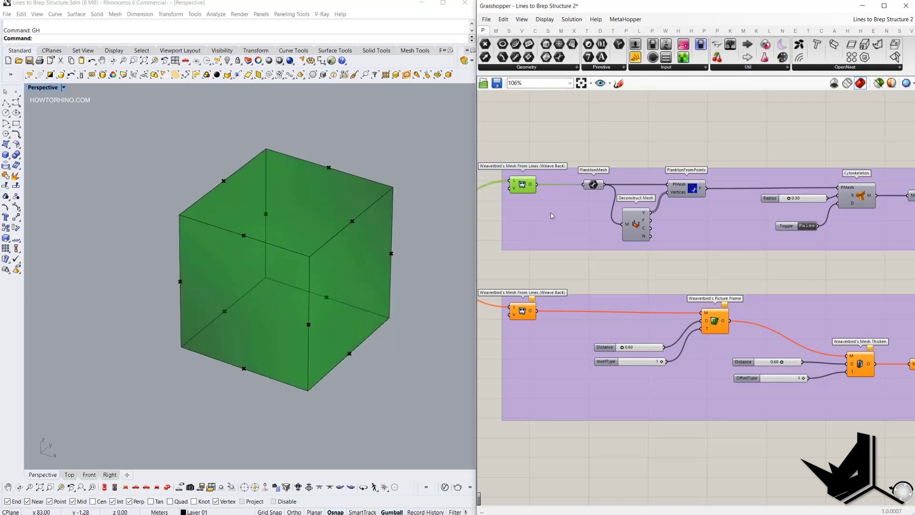
click(514, 68)
click(510, 153)
click(598, 153)
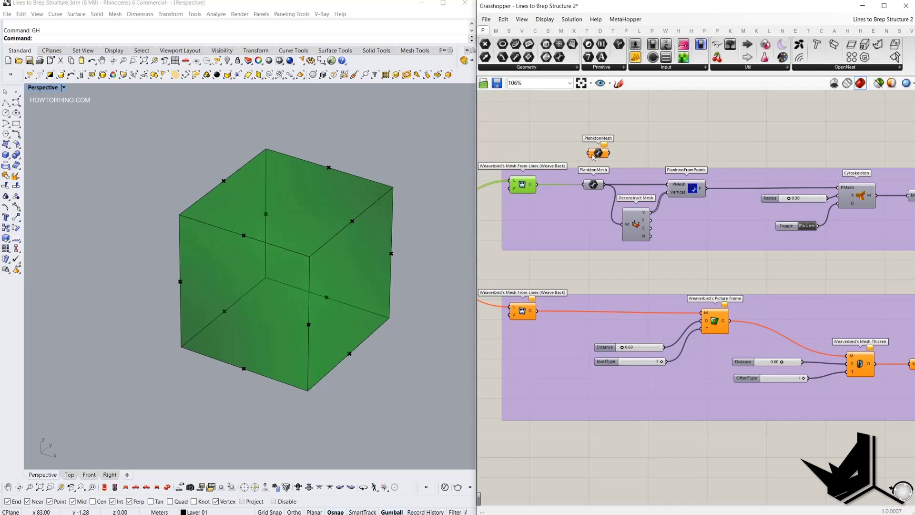
click(598, 154)
key(Delete)
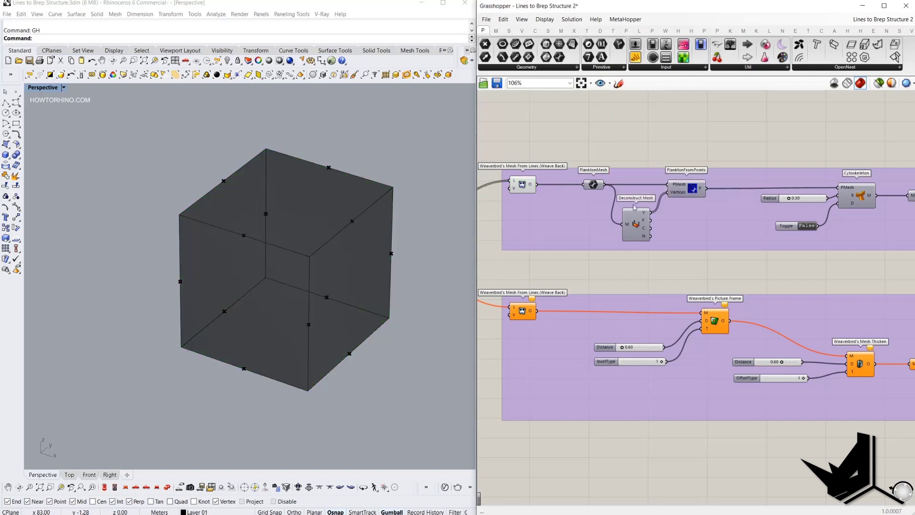
- Examine how PlanktonMesh and the Deconstruct Mesh vertices feed PlanktonFromPoints, and how its output reaches Cytoskeleton
drag(567, 146, 663, 268)
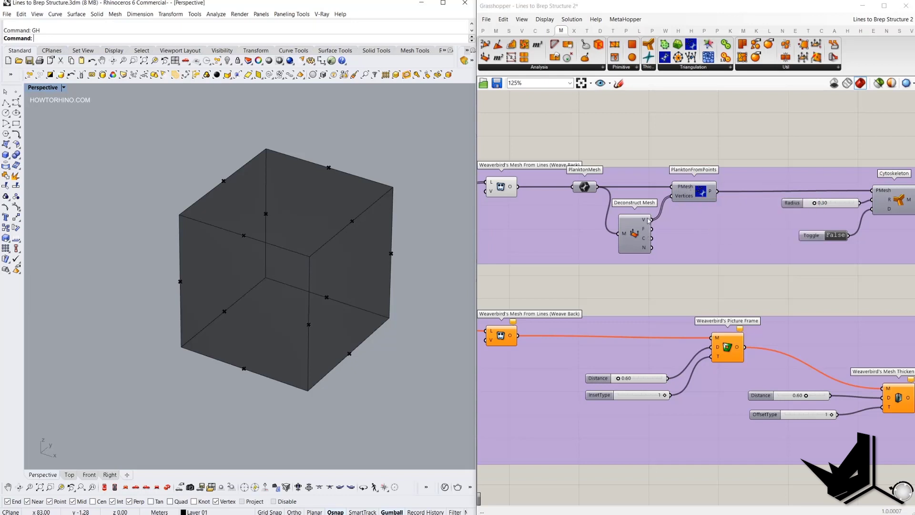
mouse_move(644, 221)
mouse_move(687, 200)
right_drag(688, 200, 575, 178)
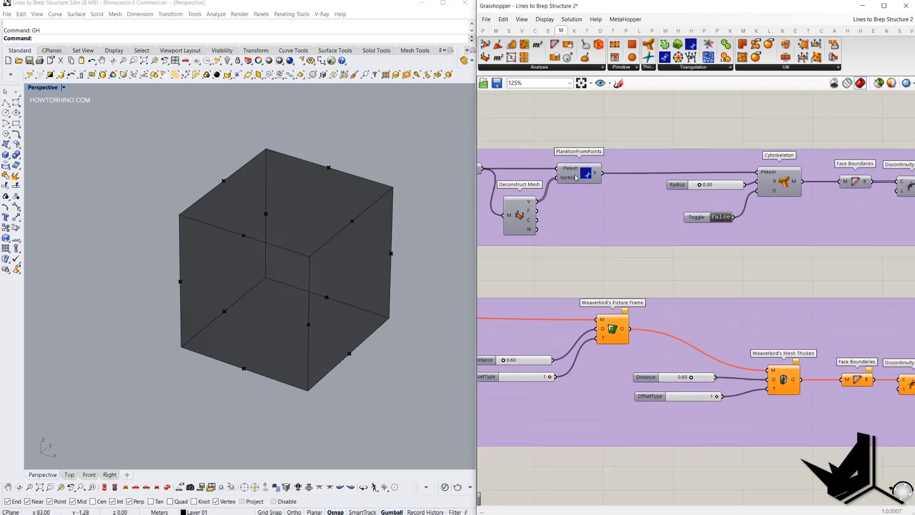
mouse_move(595, 178)
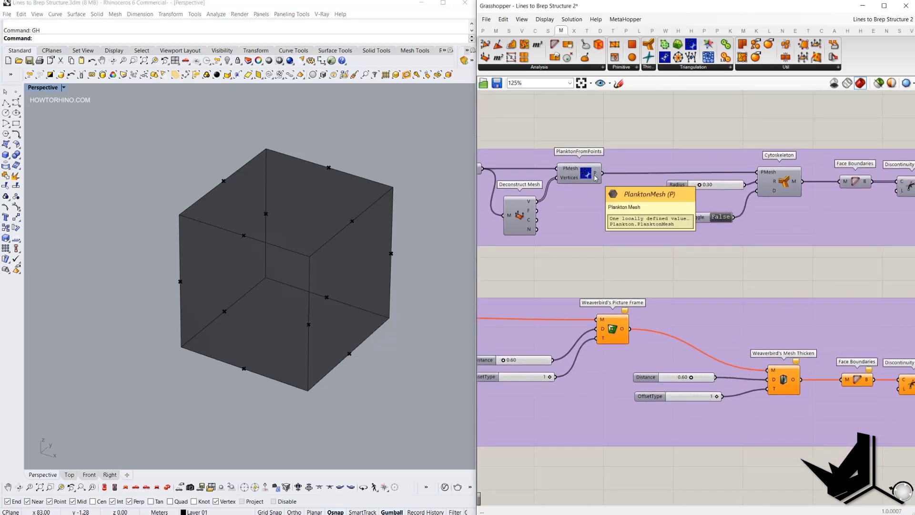
right_drag(585, 149, 619, 137)
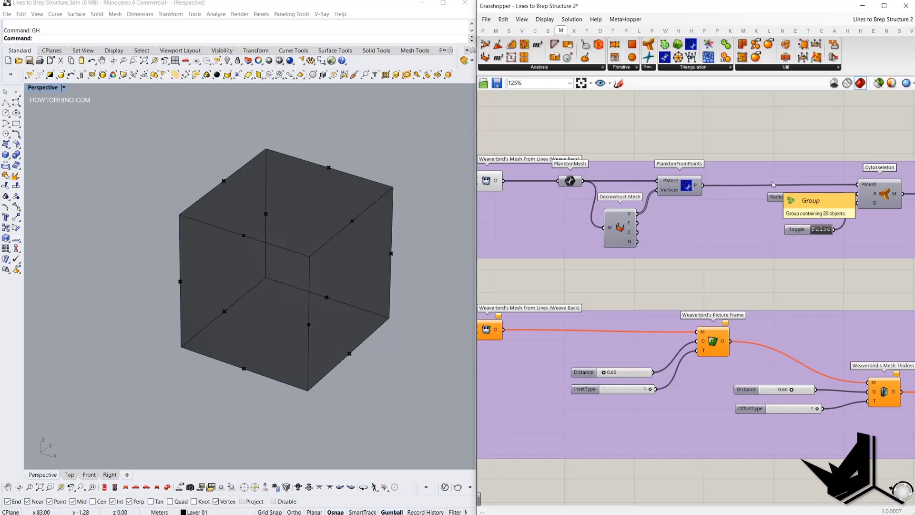
right_drag(661, 145, 592, 151)
scroll(660, 169, down, 1)
right_drag(660, 169, 604, 172)
click(569, 194)
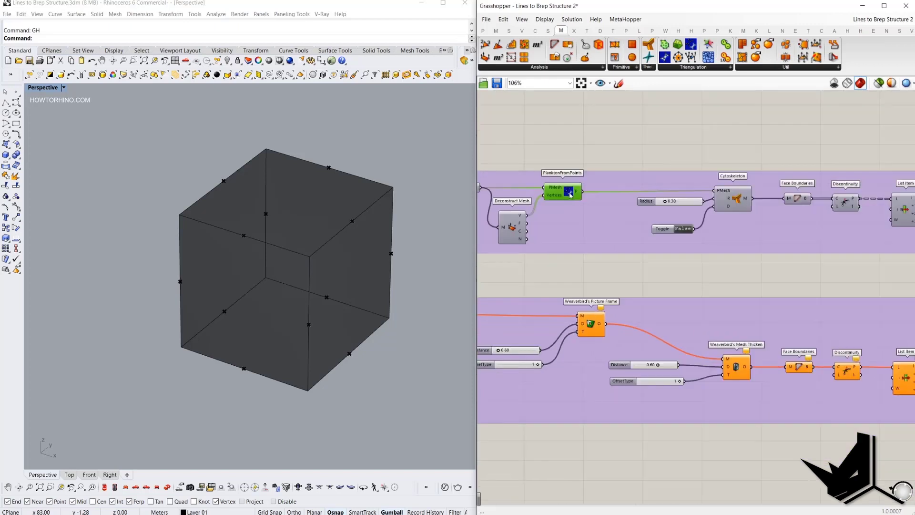
right_drag(732, 196, 799, 195)
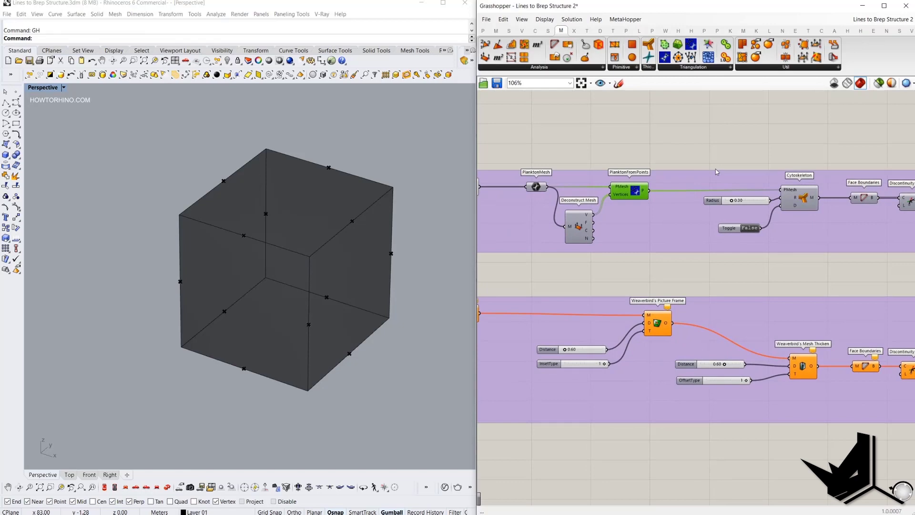
- Turn on the preview of the Cytoskeleton component
click(806, 197)
right_click(725, 142)
click(732, 146)
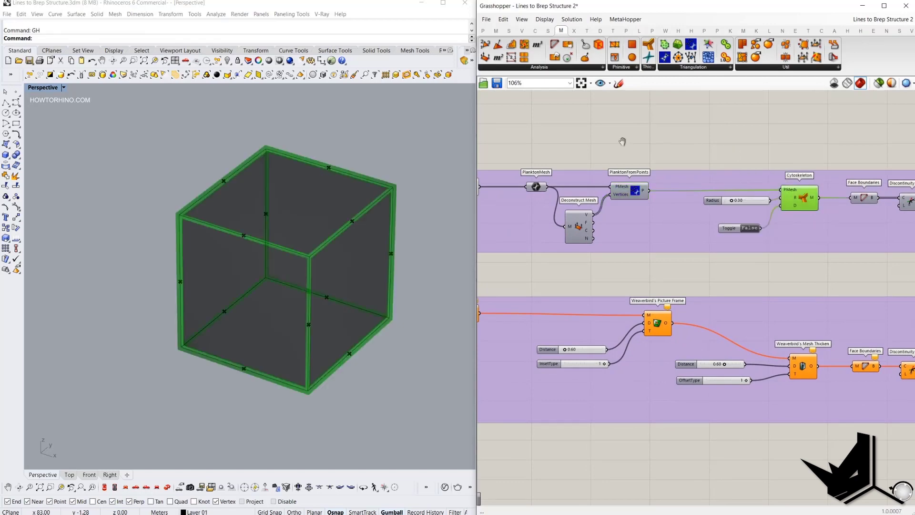
- Turn off the preview of the Weaverbird's Mesh From Lines component in the upper group
right_drag(604, 144, 732, 146)
drag(634, 142, 596, 188)
right_click(577, 145)
click(591, 160)
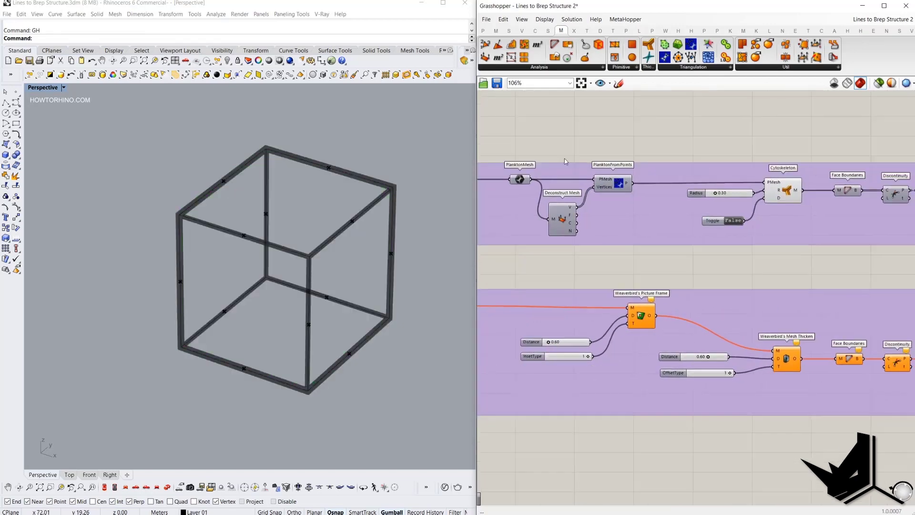
- Set the Cytoskeleton's Radius slider to 0.79
scroll(715, 238, up, 4)
scroll(326, 196, up, 2)
right_drag(326, 196, 248, 191)
right_drag(643, 201, 566, 196)
drag(564, 193, 580, 195)
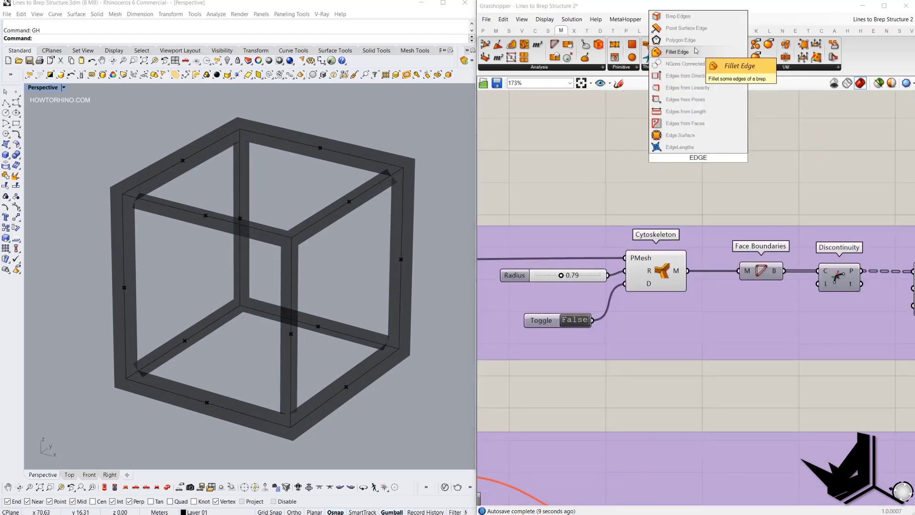
- Add a Mesh Edges component above Cytoskeleton and connect the Cytoskeleton mesh output to it to inspect the edges
text(M)
click(693, 147)
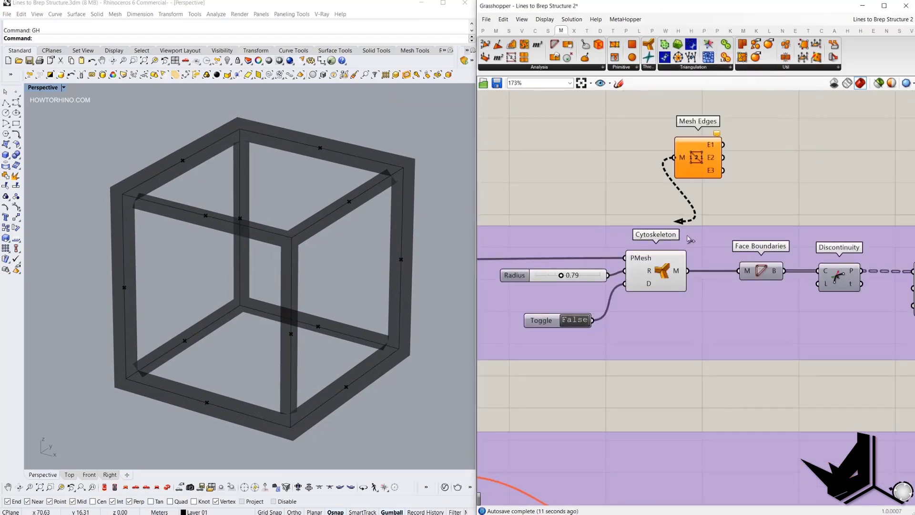
drag(688, 271, 721, 170)
mouse_move(268, 202)
right_down()
mouse_move(306, 176)
mouse_move(280, 193)
right_up()
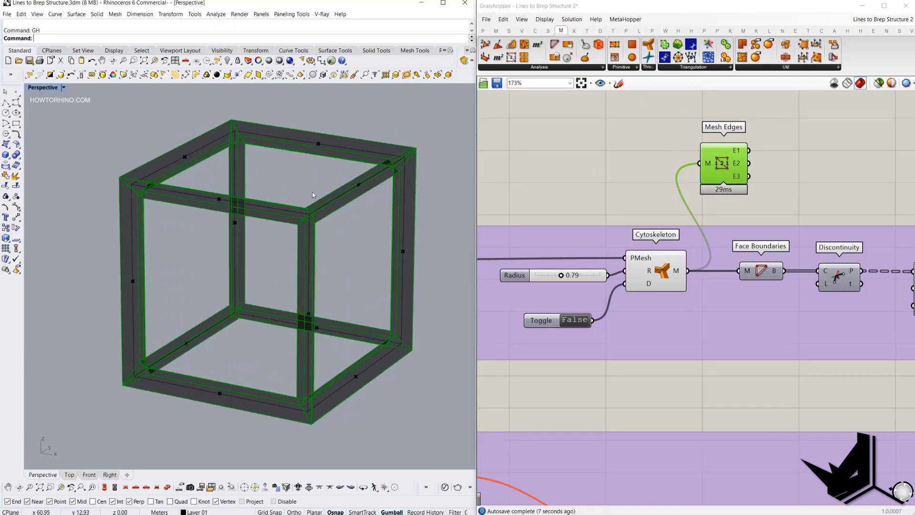
- Delete the Mesh Edges component and turn on the preview of Face Boundaries in the upper group
key(Delete)
right_click(742, 201)
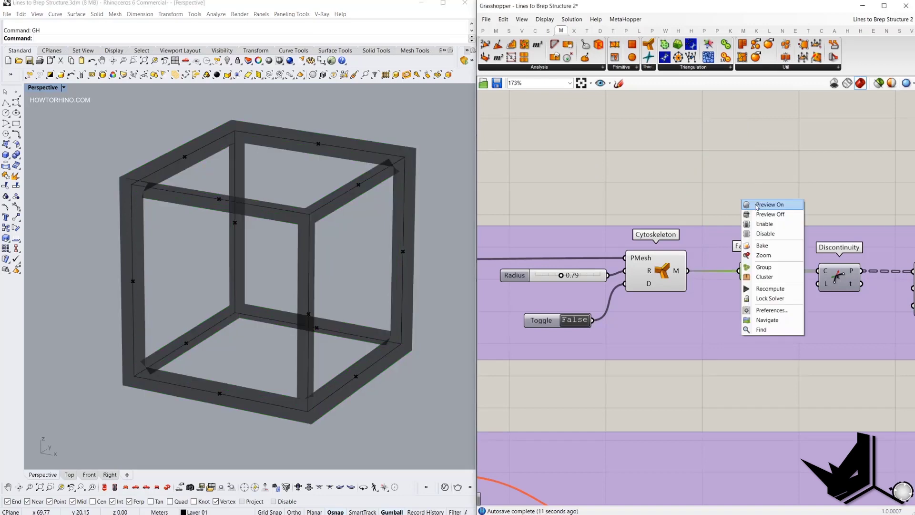
click(757, 206)
- Turn off the preview of the Cytoskeleton component
right_drag(694, 209, 619, 198)
click(588, 265)
right_click(581, 176)
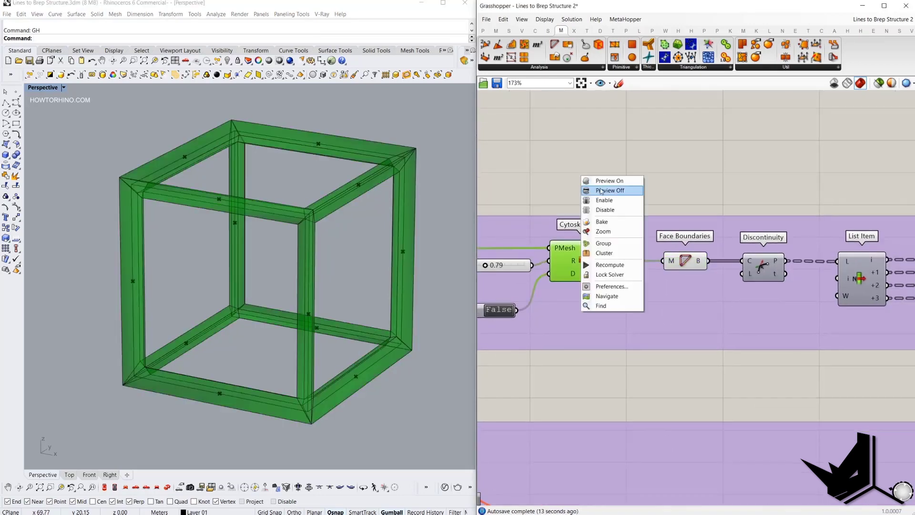
click(598, 187)
- Turn on the preview of the 4Point Surface component in the Cytoskeleton group
right_drag(780, 260, 622, 237)
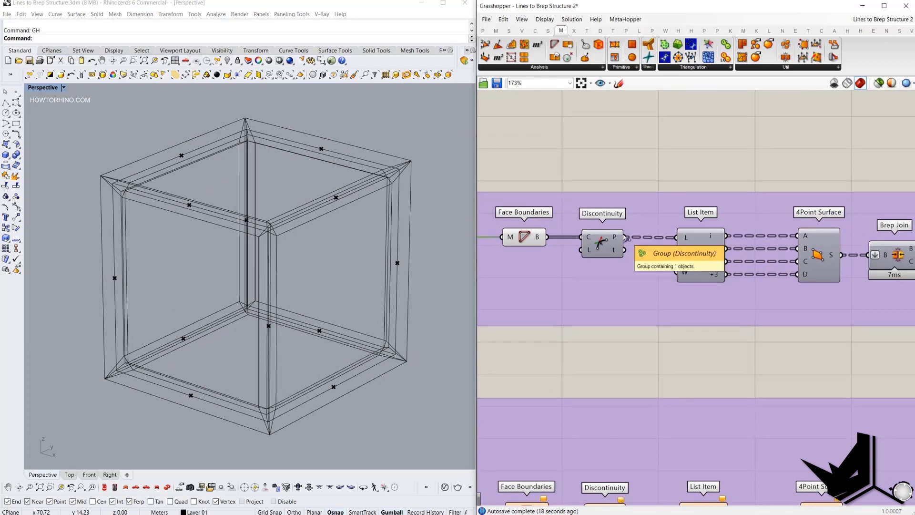
click(818, 243)
middle_click(769, 158)
click(777, 161)
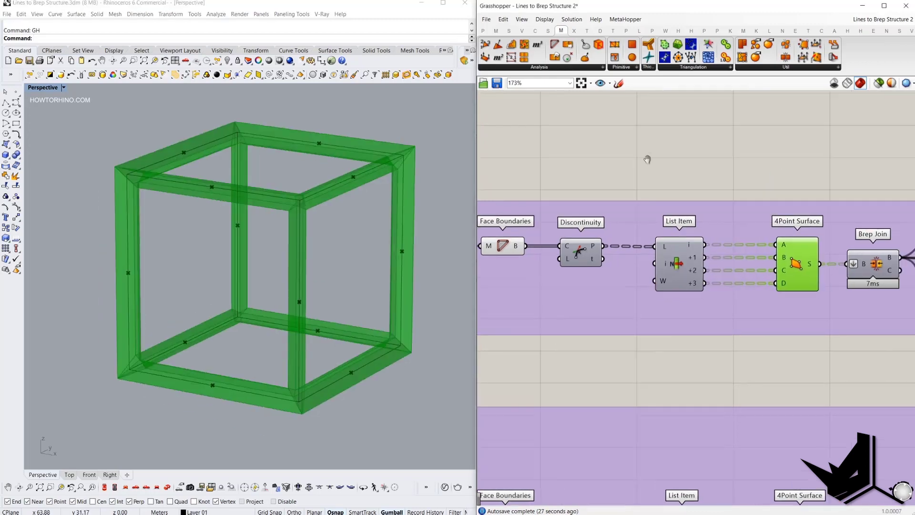
- Bake the closed brep from the Cytoskeleton group's Brep Join component into Rhino
right_drag(647, 159, 600, 156)
right_drag(775, 193, 653, 166)
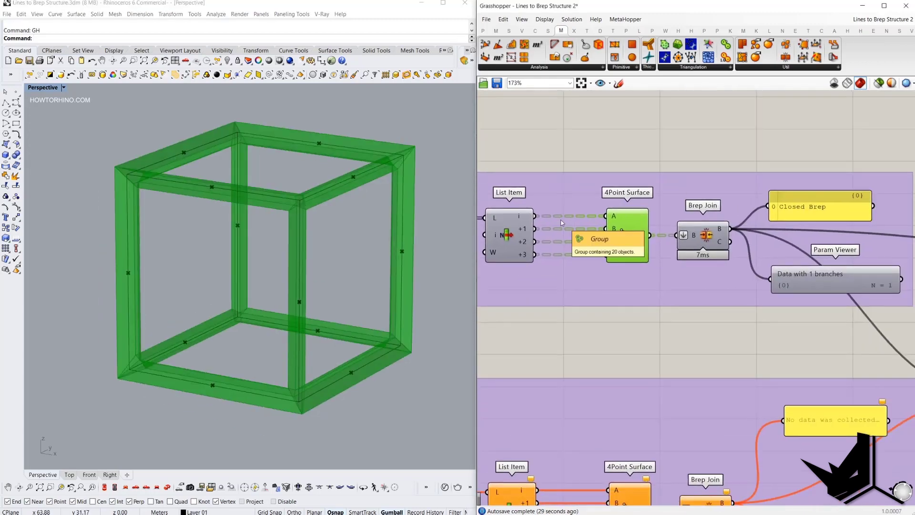
right_drag(561, 222, 490, 224)
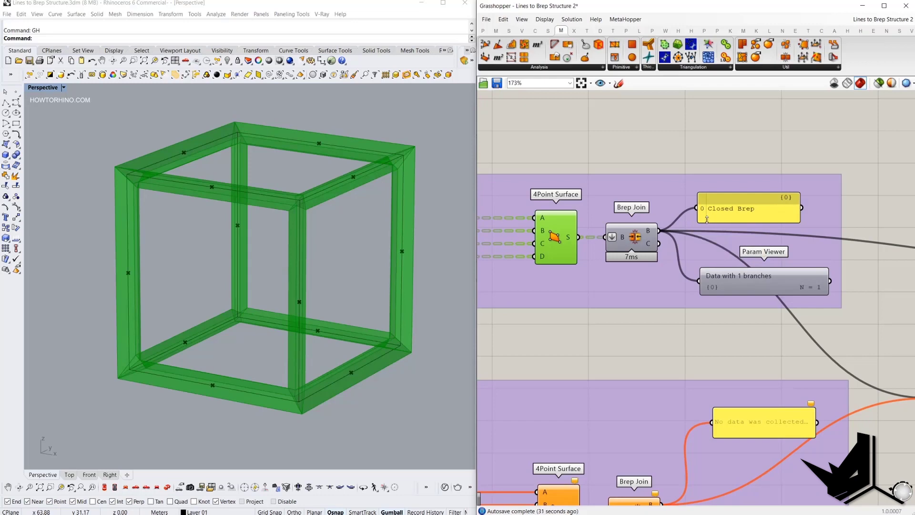
click(626, 241)
middle_click(691, 174)
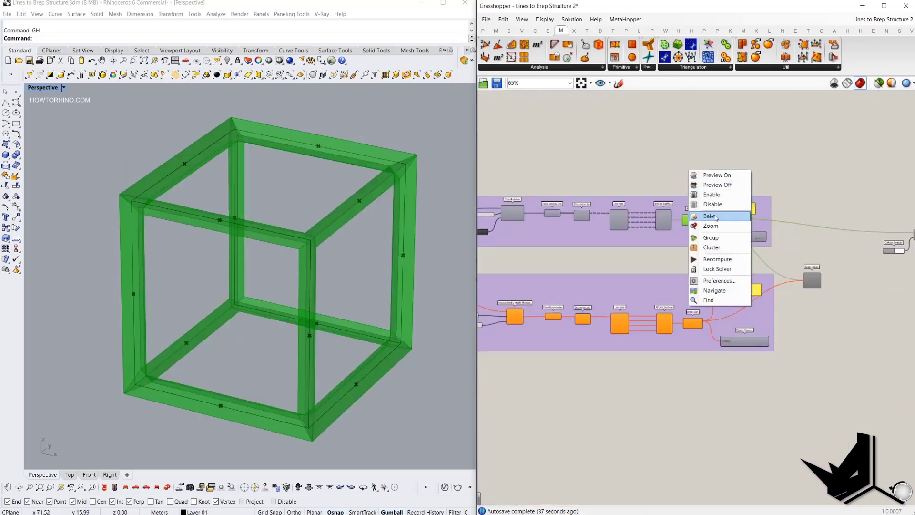
click(708, 214)
click(707, 176)
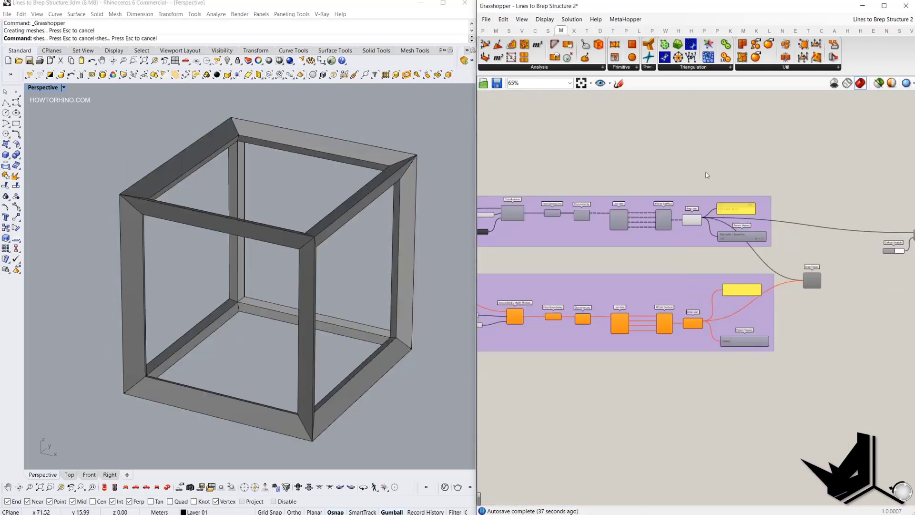
- Delete the baked cube-frame polysurface from the Rhino model
right_drag(800, 228, 653, 204)
right_drag(563, 224, 852, 226)
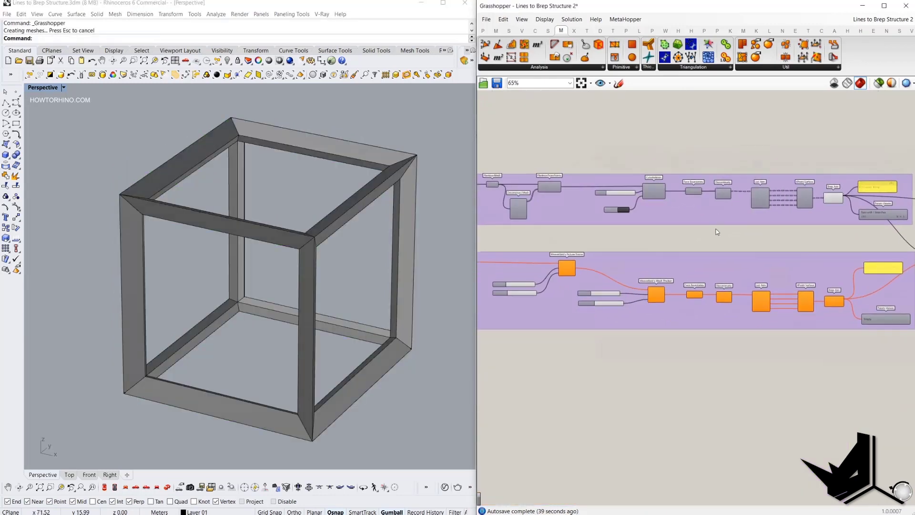
click(392, 174)
key(Delete)
- Switch the Value List feeding the Stream Gate to Weaverbird
scroll(642, 216, up, 2)
right_drag(544, 200, 686, 206)
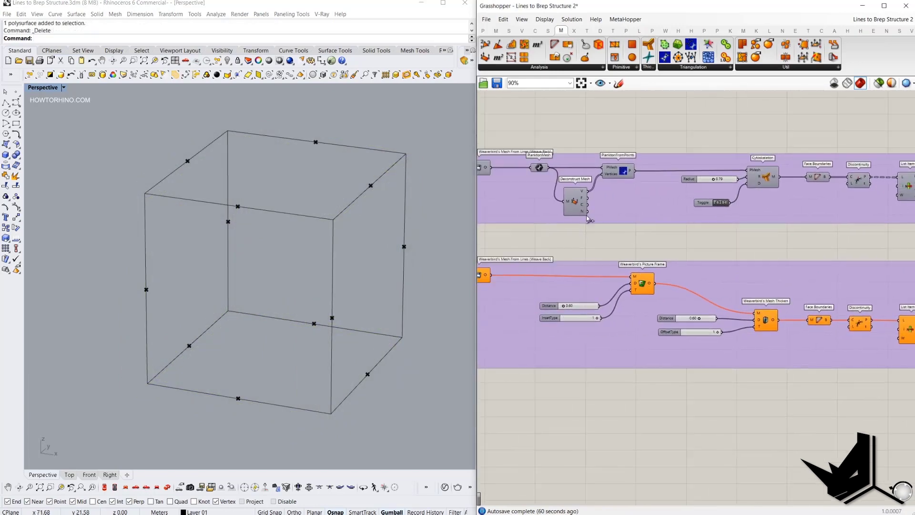
right_drag(590, 221, 738, 222)
right_drag(621, 220, 721, 227)
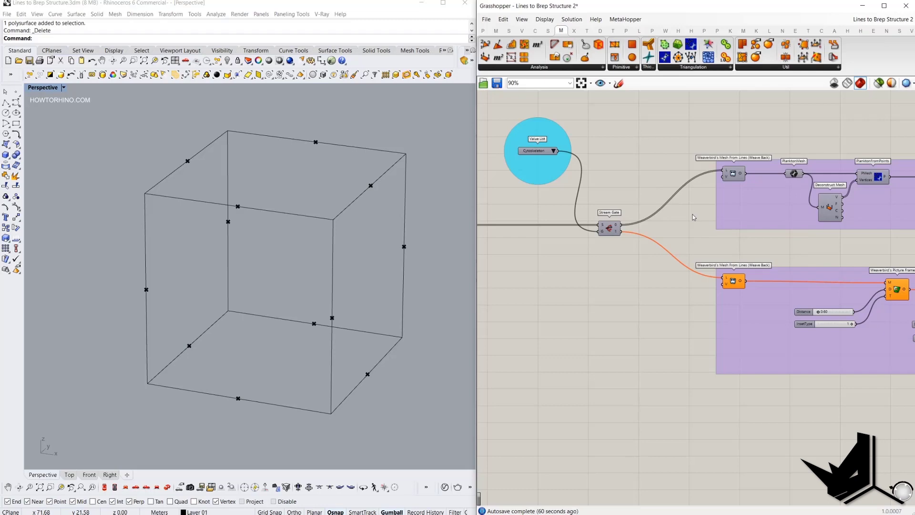
click(554, 151)
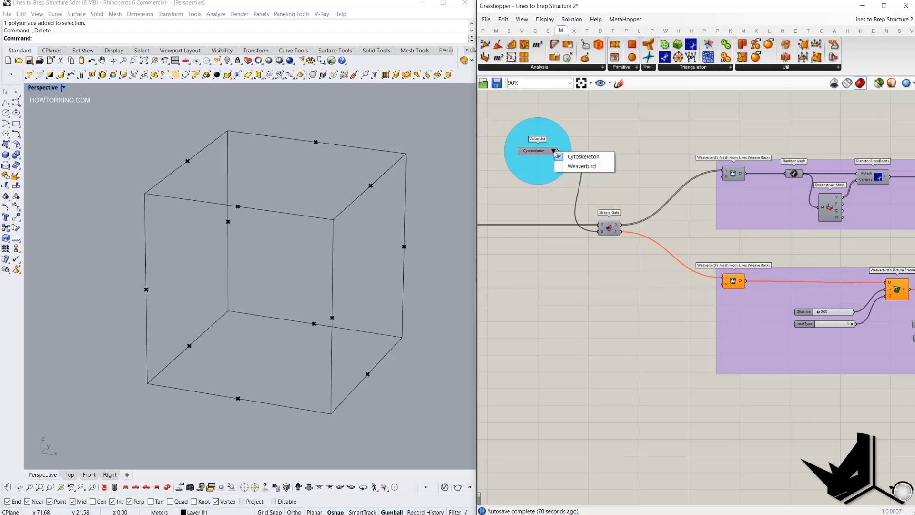
click(582, 166)
- Turn off the preview of the Brep Join component in the Weaverbird group
scroll(633, 223, down, 4)
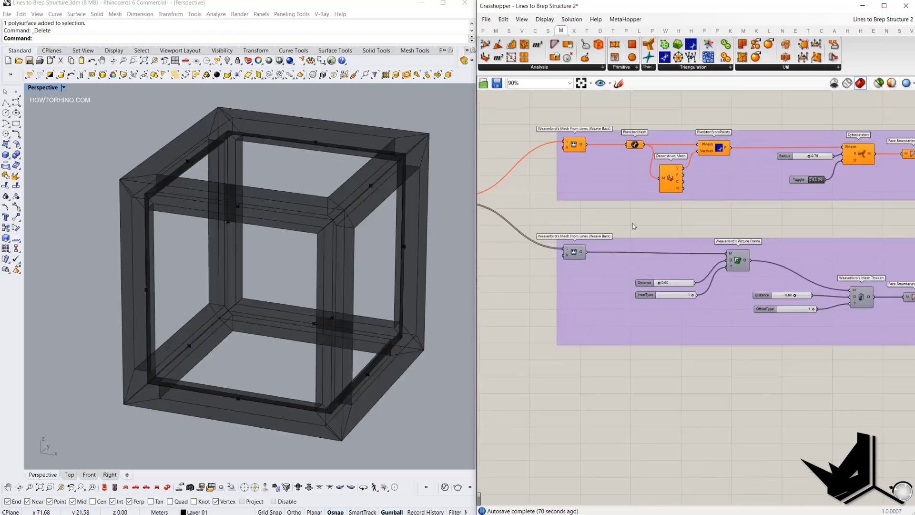
scroll(710, 253, up, 4)
click(710, 253)
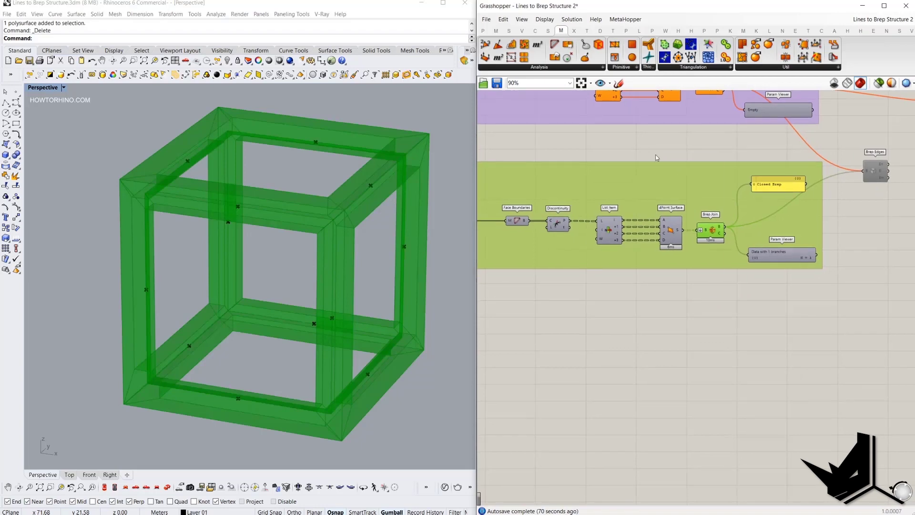
right_click(656, 155)
click(672, 181)
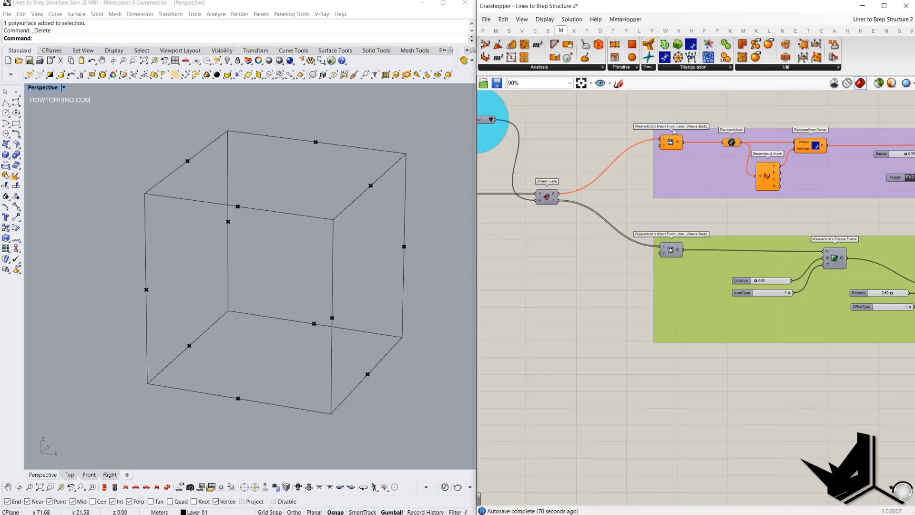
- Turn on the preview of Weaverbird's Mesh From Lines in the lower group to examine the starting mesh
right_drag(526, 156, 598, 174)
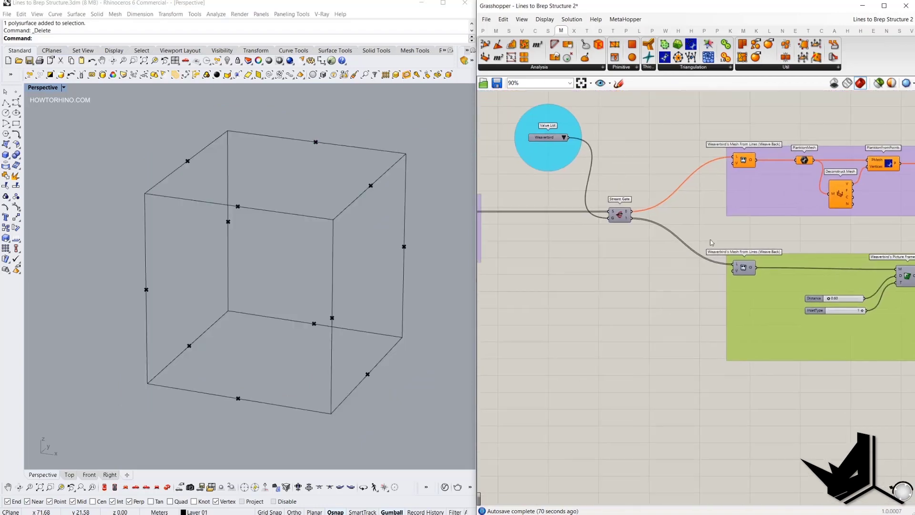
right_drag(730, 231, 673, 228)
right_drag(691, 265, 615, 262)
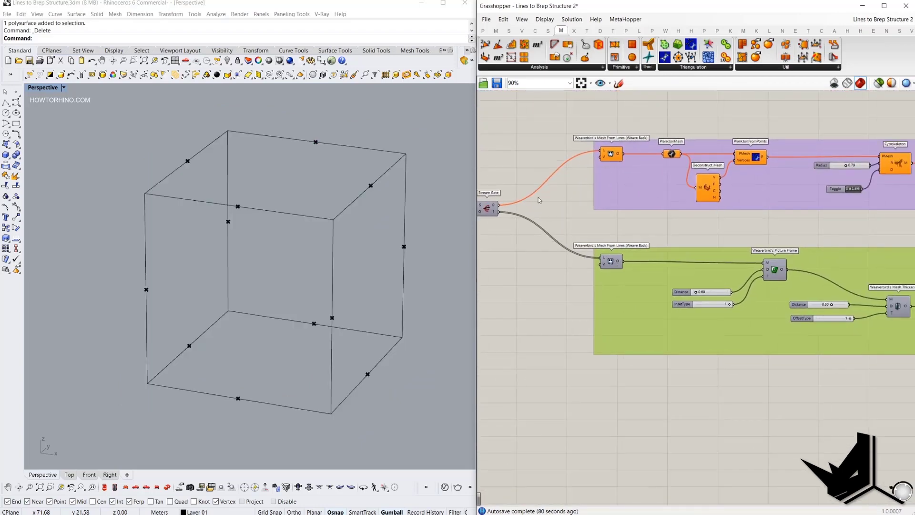
right_drag(539, 198, 585, 196)
click(652, 266)
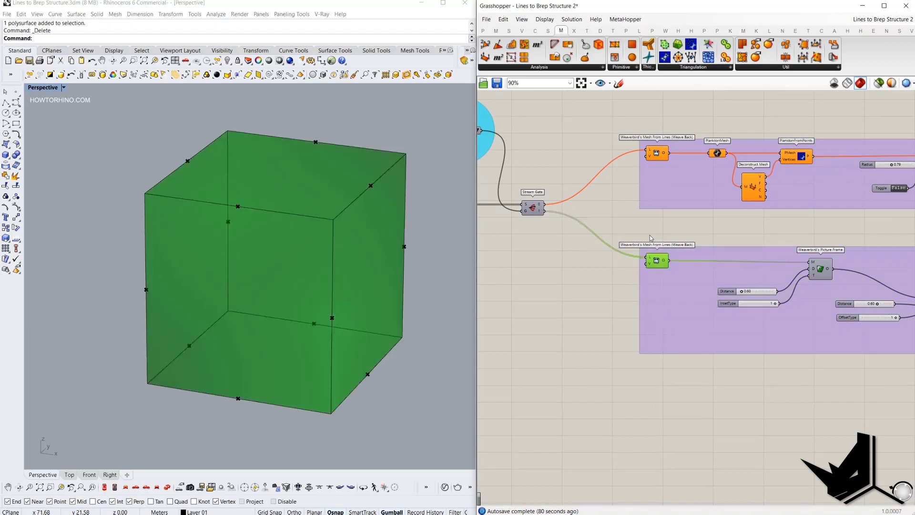
right_drag(661, 215, 573, 208)
right_drag(714, 254, 655, 240)
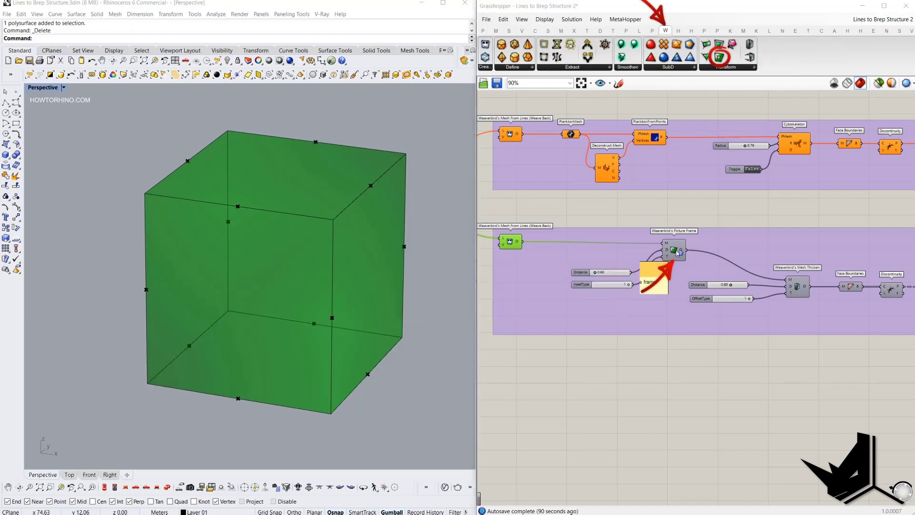
- Turn off the lower Mesh From Lines preview and turn on the preview of Weaverbird's Picture Frame
right_click(510, 241)
click(548, 221)
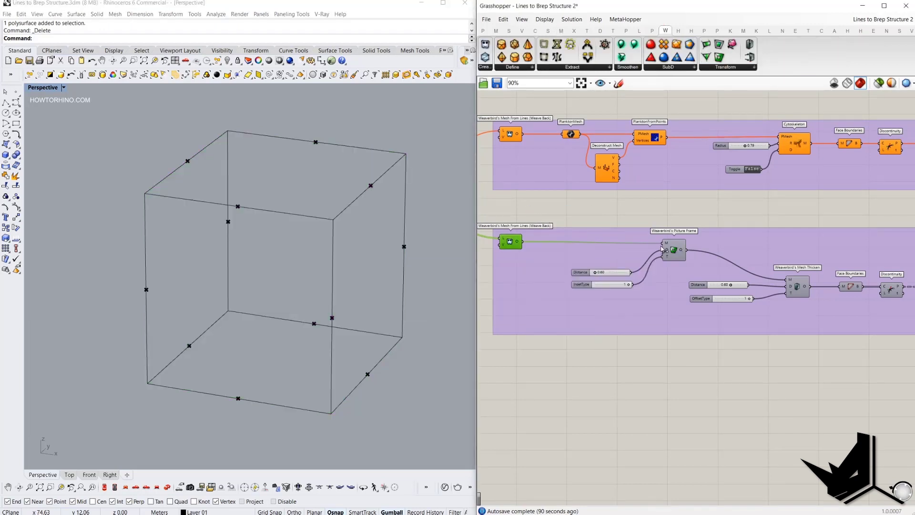
click(672, 249)
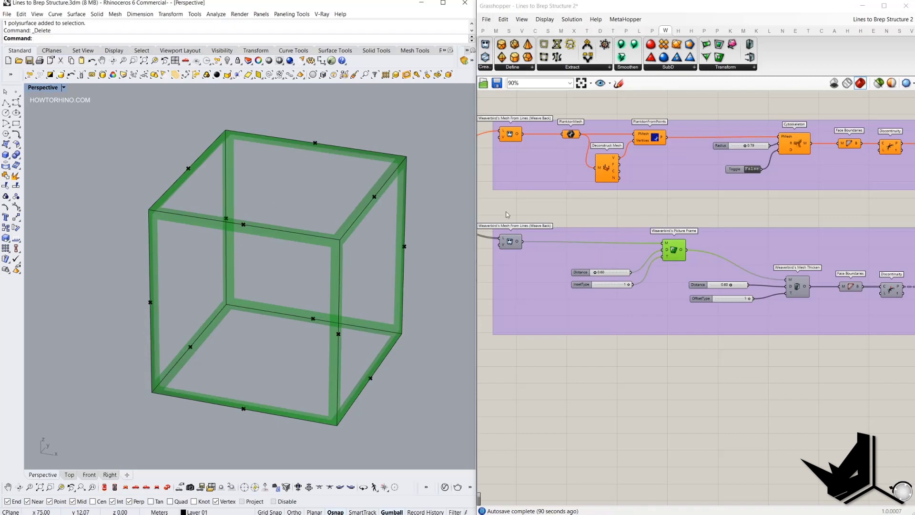
- Set the Picture Frame's Distance slider to 1.29 and inspect the widened frame in the Rhino view
scroll(602, 277, up, 3)
drag(595, 268, 587, 271)
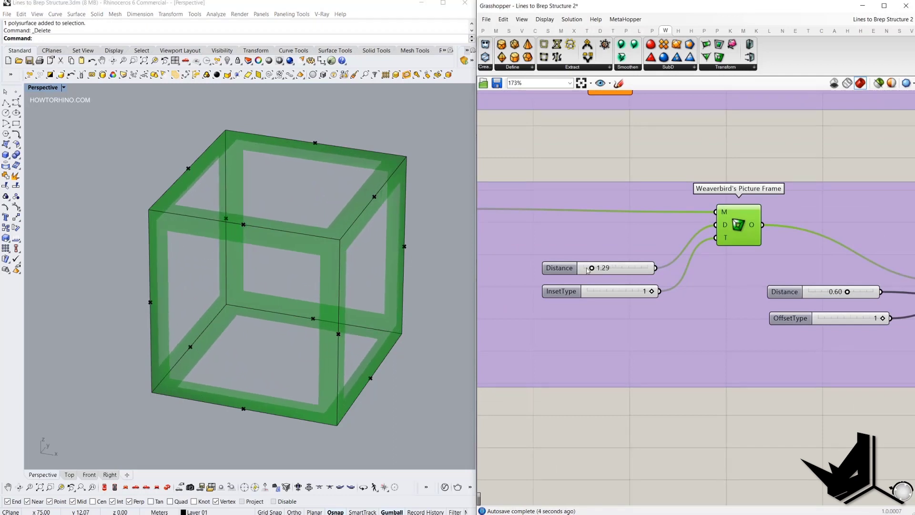
right_drag(358, 220, 328, 203)
- Turn on the preview of the Weaverbird's Mesh Thicken component
right_drag(737, 234, 618, 218)
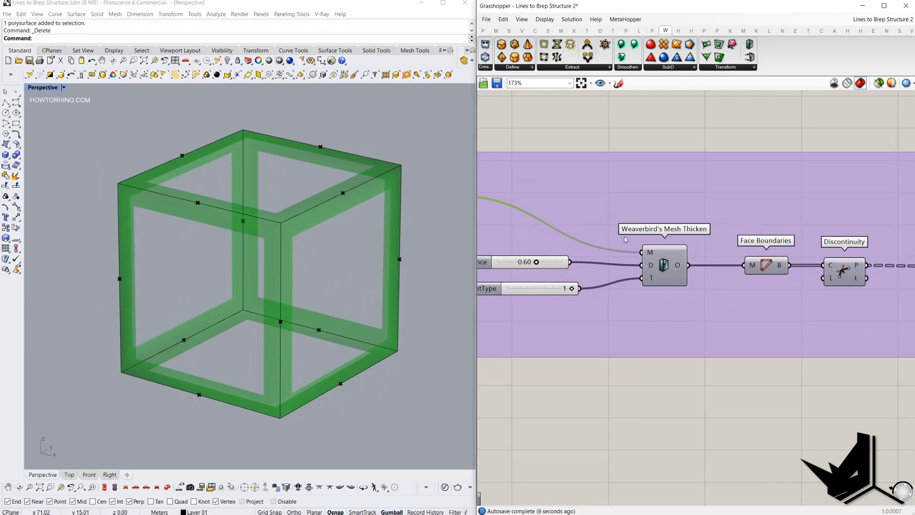
right_drag(626, 240, 758, 236)
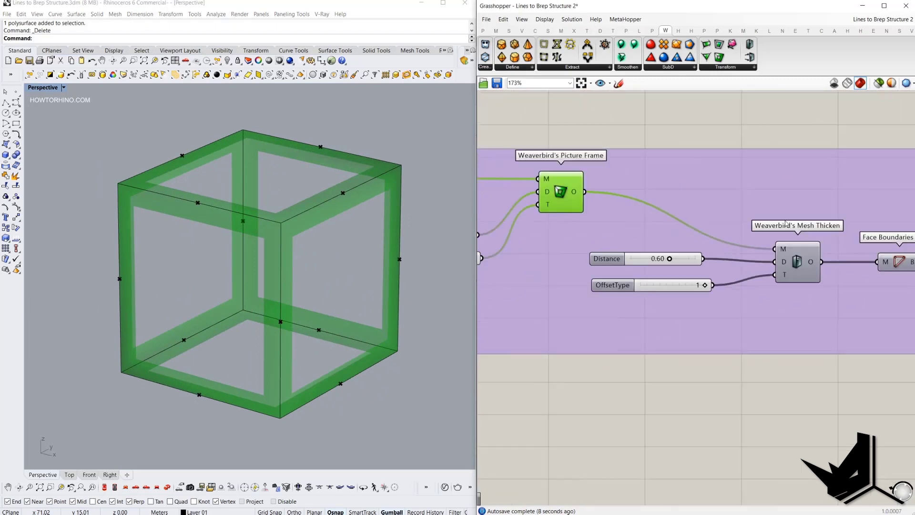
click(797, 260)
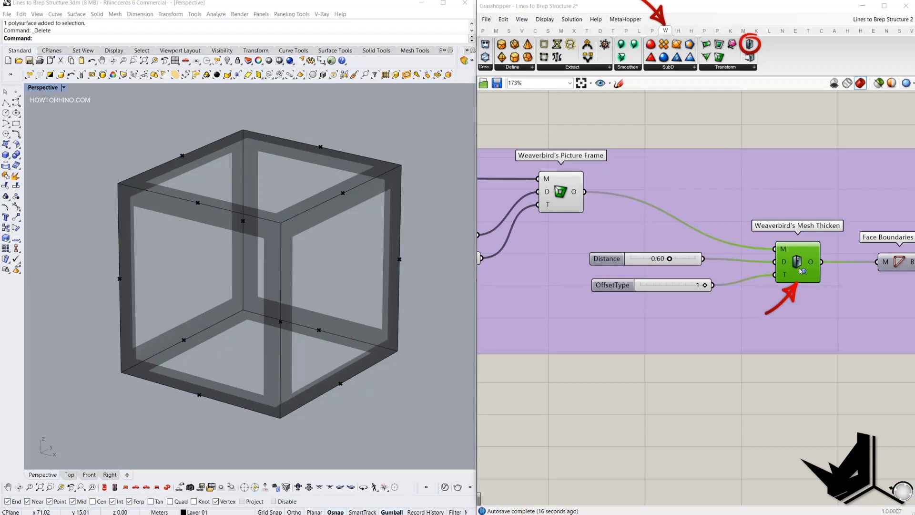
right_click(801, 272)
click(767, 156)
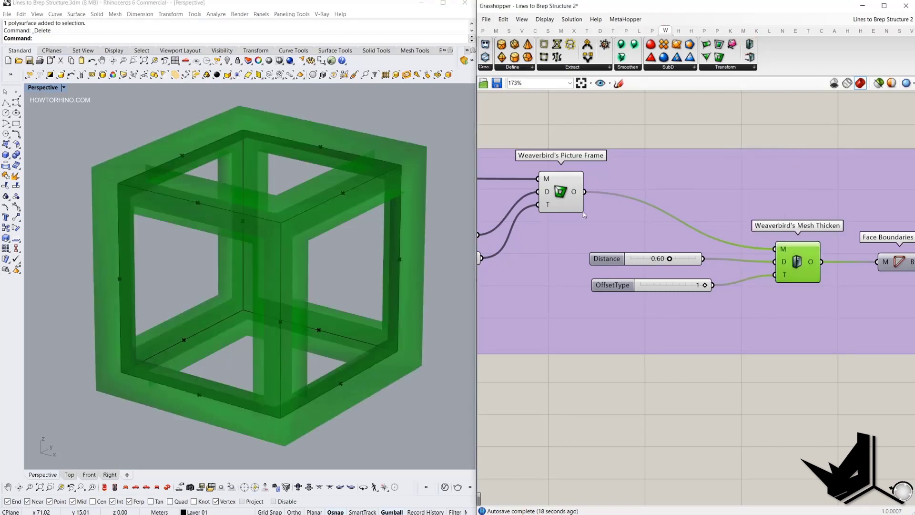
- Set the Mesh Thicken's Distance slider to 0.40
right_drag(584, 214, 656, 211)
drag(742, 256, 730, 257)
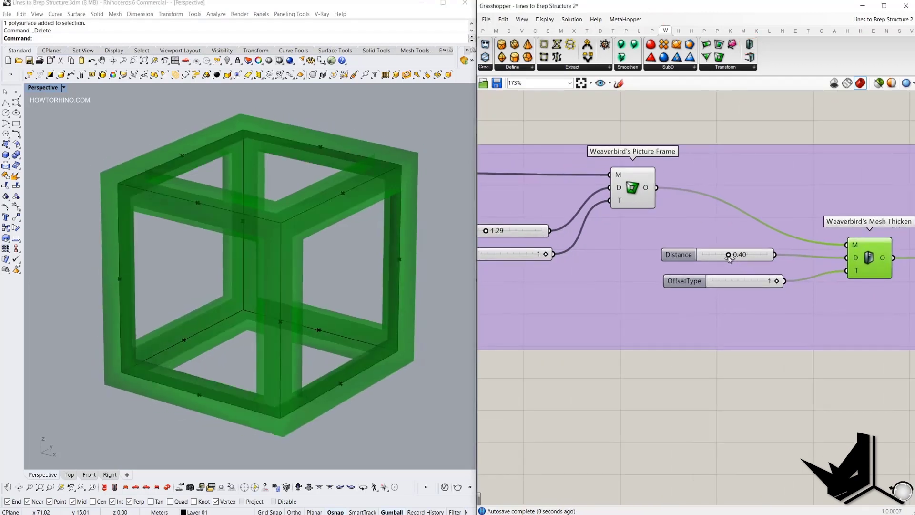
- Compare the component chain after Mesh Thicken with the Cytoskeleton branch and turn on the lower Face Boundaries preview
scroll(801, 311, down, 1)
right_drag(803, 312, 648, 292)
right_drag(764, 291, 699, 284)
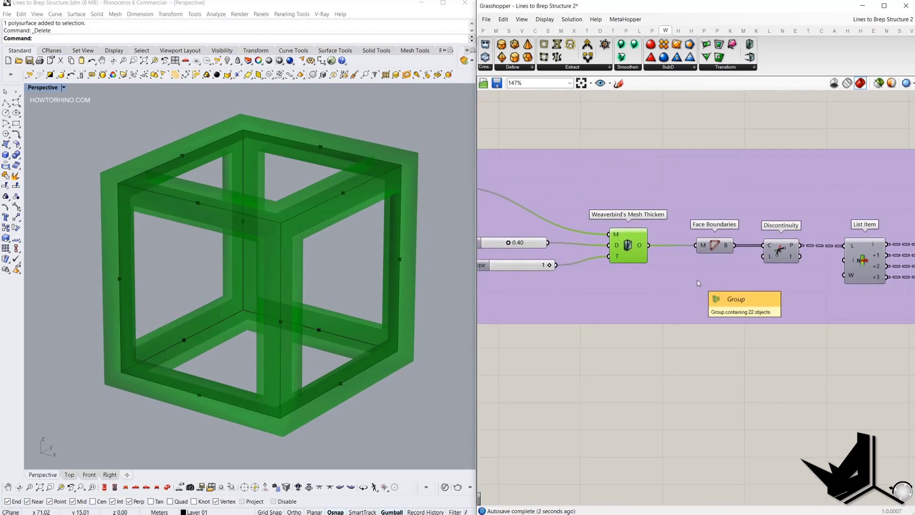
right_drag(714, 139, 693, 239)
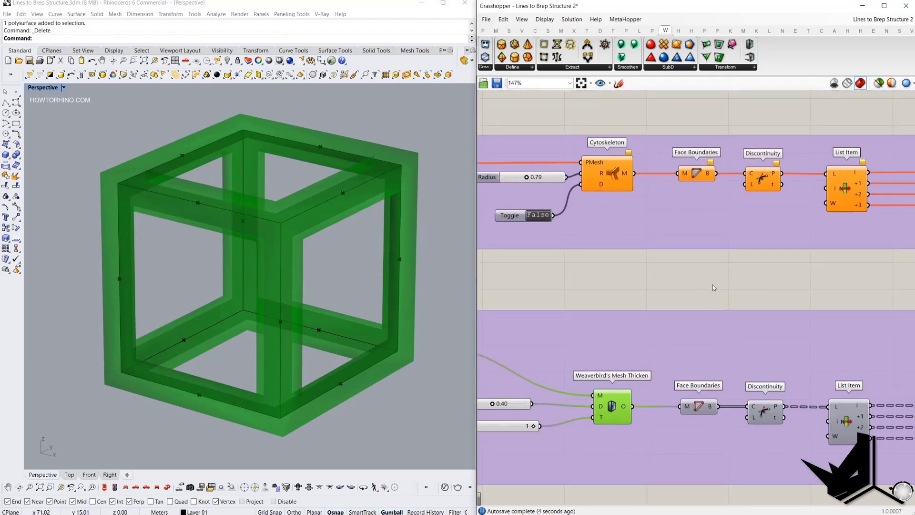
right_drag(713, 288, 715, 194)
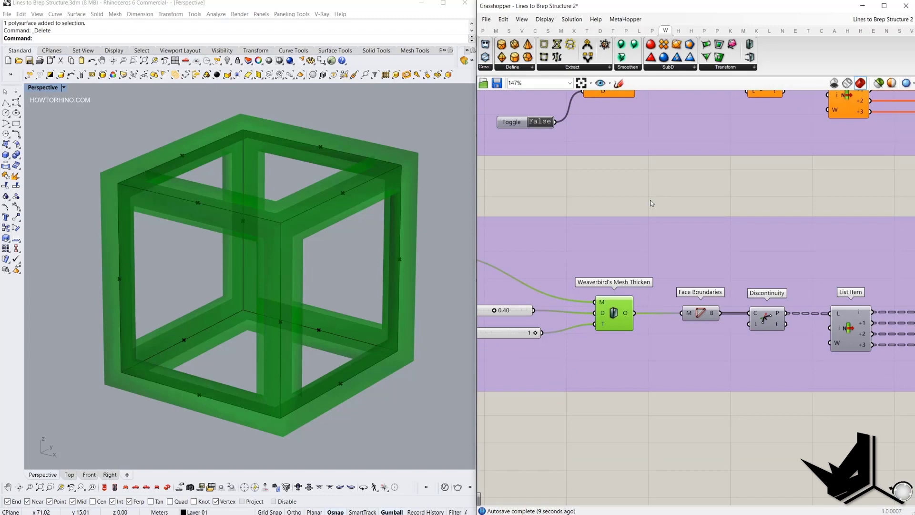
right_drag(729, 300, 671, 258)
click(645, 277)
right_click(653, 168)
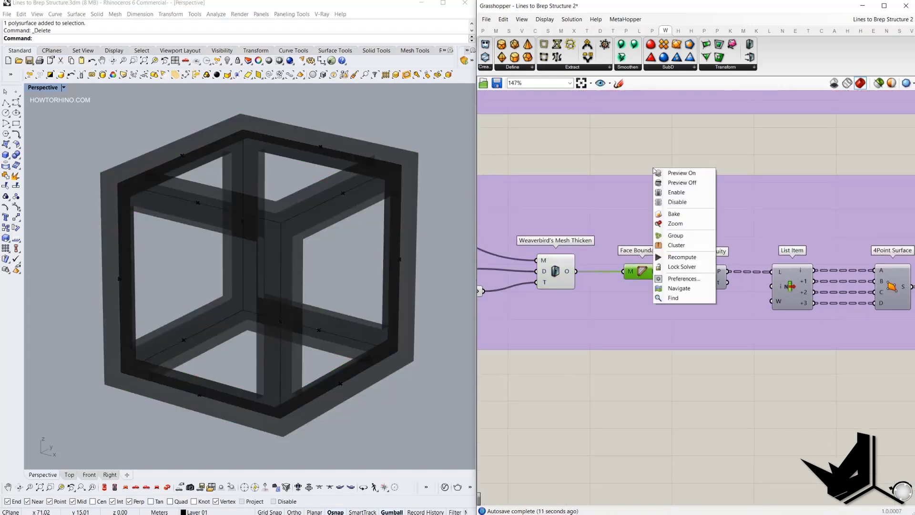
click(666, 174)
- Follow the lower branch past Discontinuity and List Item and turn on the preview of its 4Point Surface component
click(707, 286)
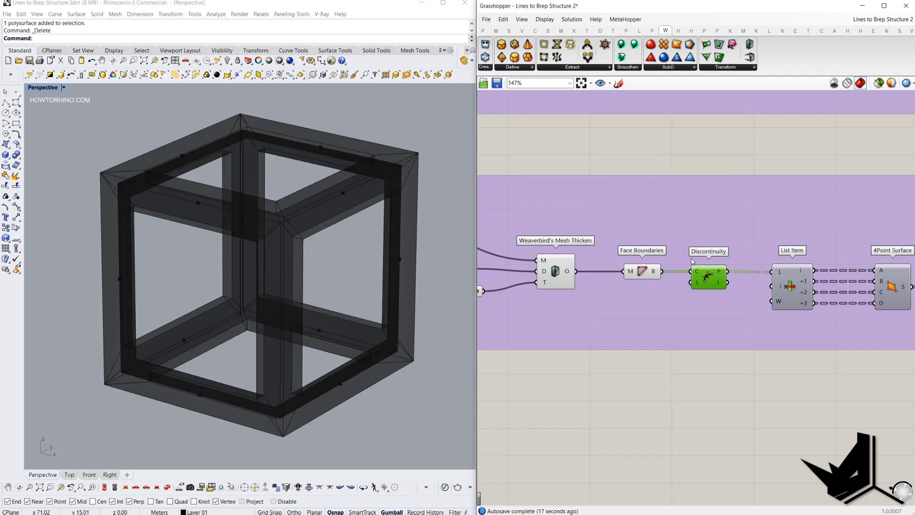
right_drag(743, 281, 640, 269)
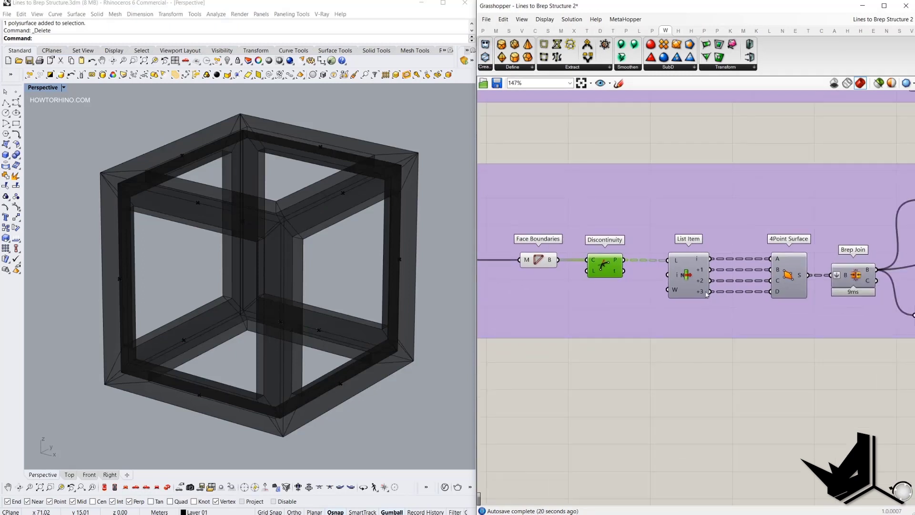
right_drag(707, 294, 620, 288)
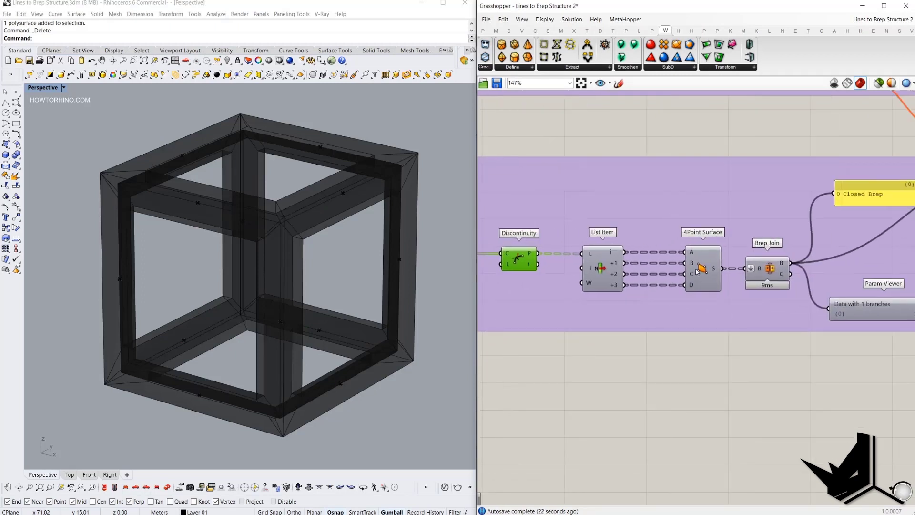
click(697, 272)
right_click(675, 131)
click(685, 137)
scroll(712, 177, down, 4)
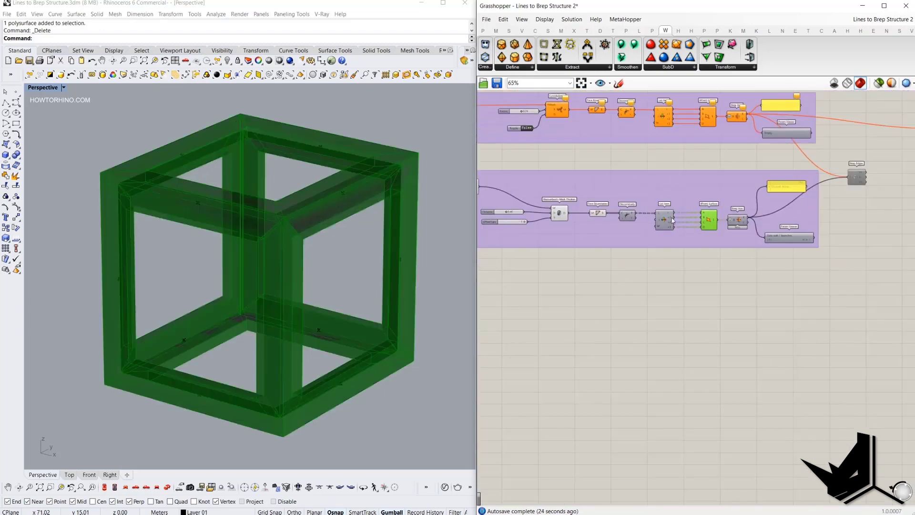
- Turn off the previews of the lower-branch components from Mesh Thicken through 4Point Surface
drag(658, 300, 540, 181)
right_click(555, 152)
click(569, 166)
scroll(720, 216, up, 7)
click(768, 234)
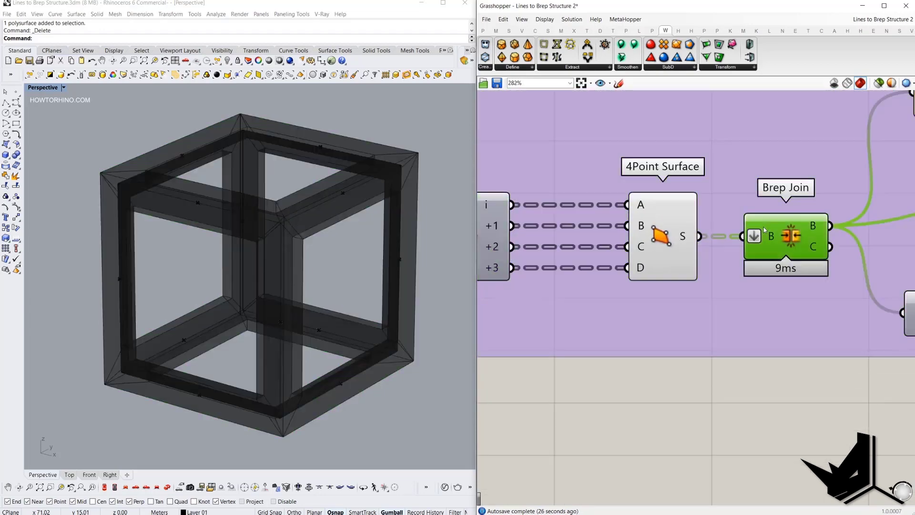
scroll(636, 258, down, 3)
click(659, 242)
right_click(659, 117)
click(677, 131)
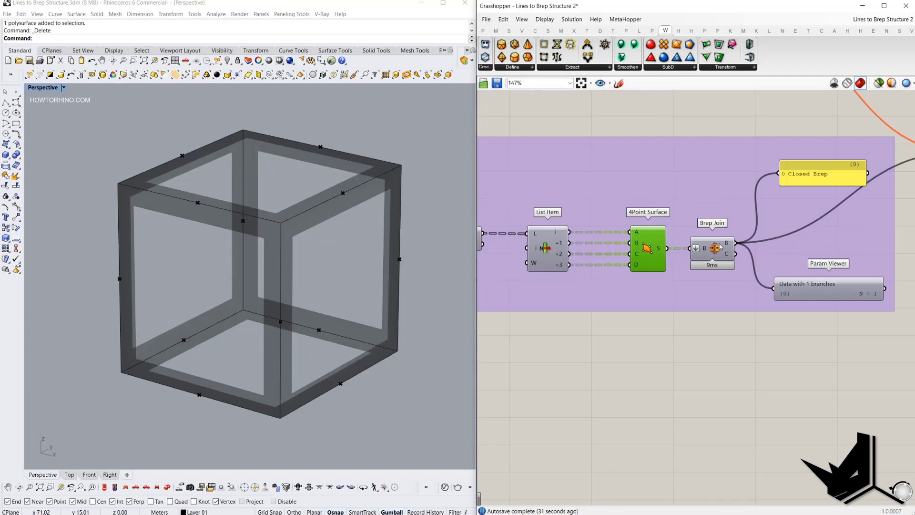
- Bake the lower branch's Brep Join result, inspect it from another angle, and delete the baked polysurface
click(718, 244)
right_click(686, 122)
click(710, 169)
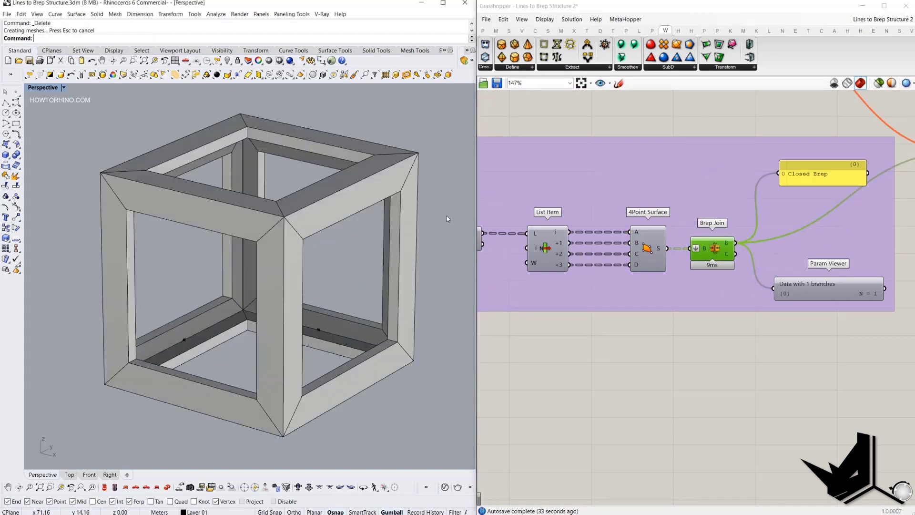
mouse_move(447, 219)
right_down()
mouse_move(428, 196)
mouse_move(443, 191)
mouse_move(390, 218)
mouse_move(403, 214)
right_up()
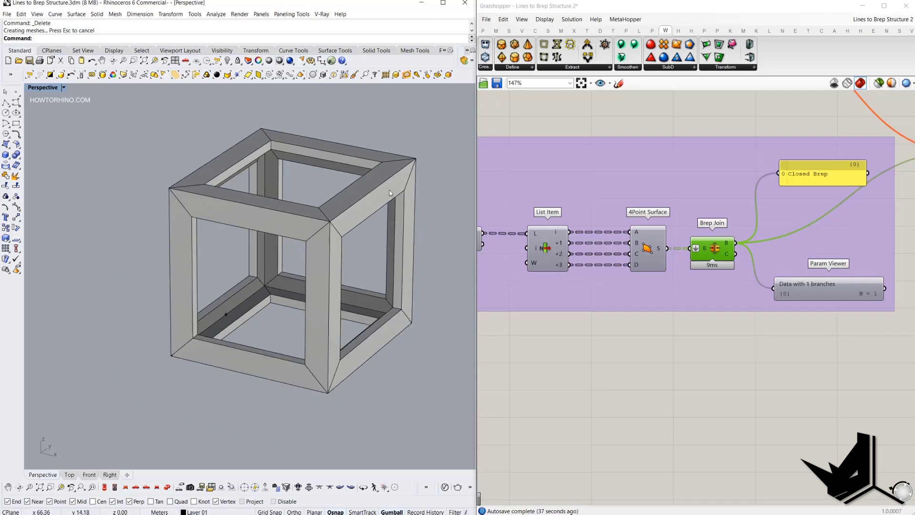
click(403, 215)
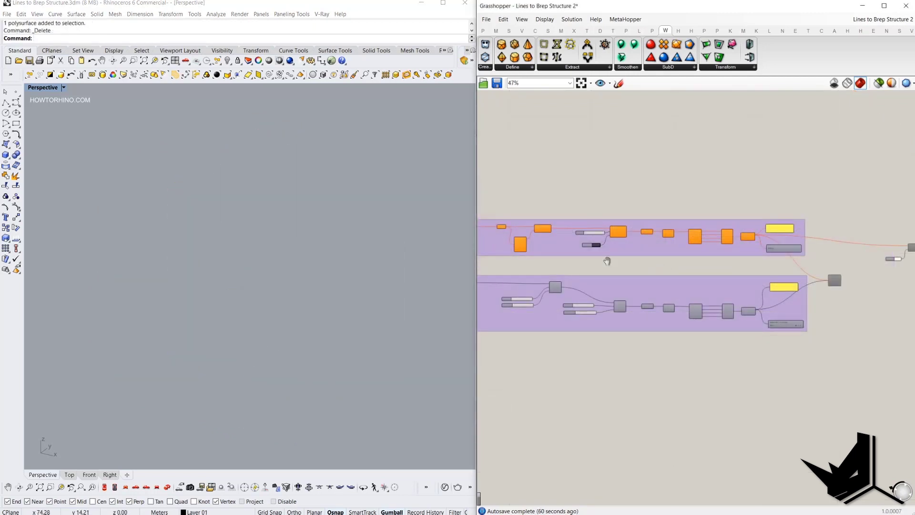
- Turn on the preview of the Sphere component in the SPHERE group and inspect the result
right_drag(595, 257, 659, 291)
scroll(739, 267, down, 1)
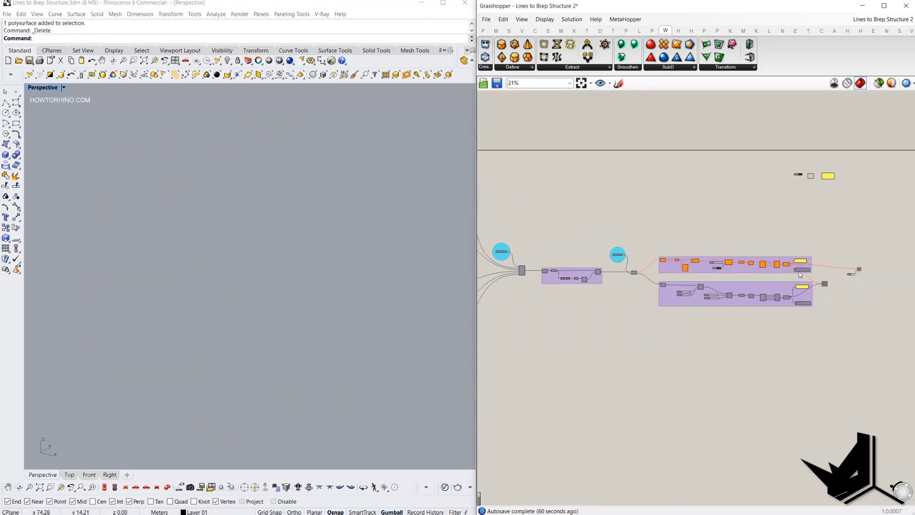
right_drag(641, 248, 786, 255)
right_drag(575, 258, 744, 266)
scroll(565, 235, up, 8)
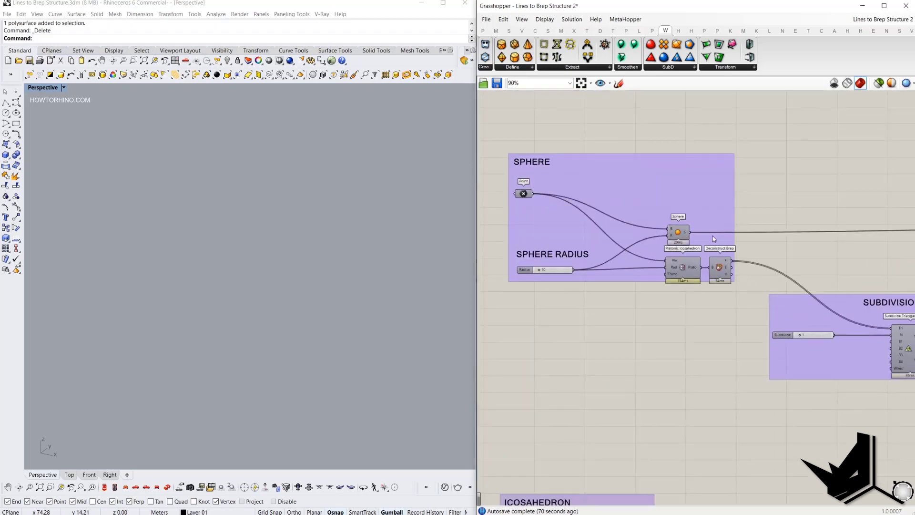
drag(678, 232, 677, 229)
middle_click(665, 142)
click(666, 143)
right_drag(435, 174, 348, 202)
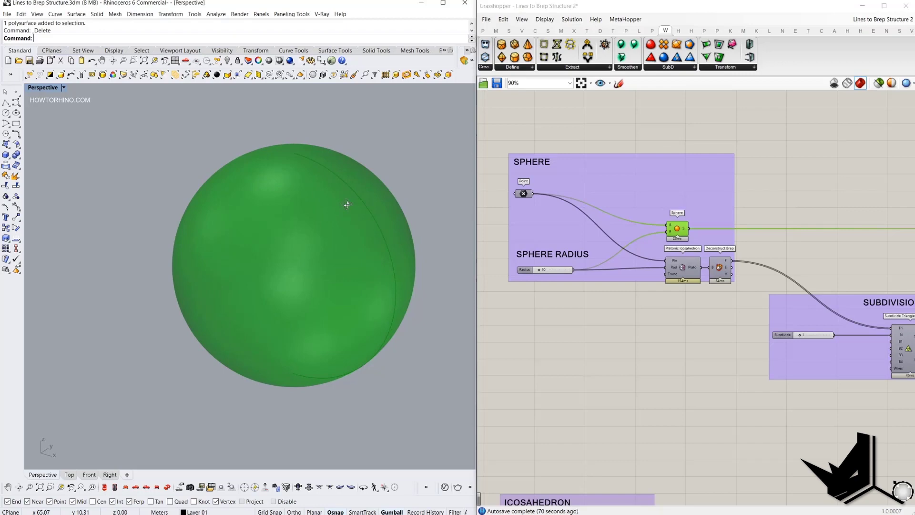
scroll(681, 268, up, 2)
scroll(681, 268, down, 3)
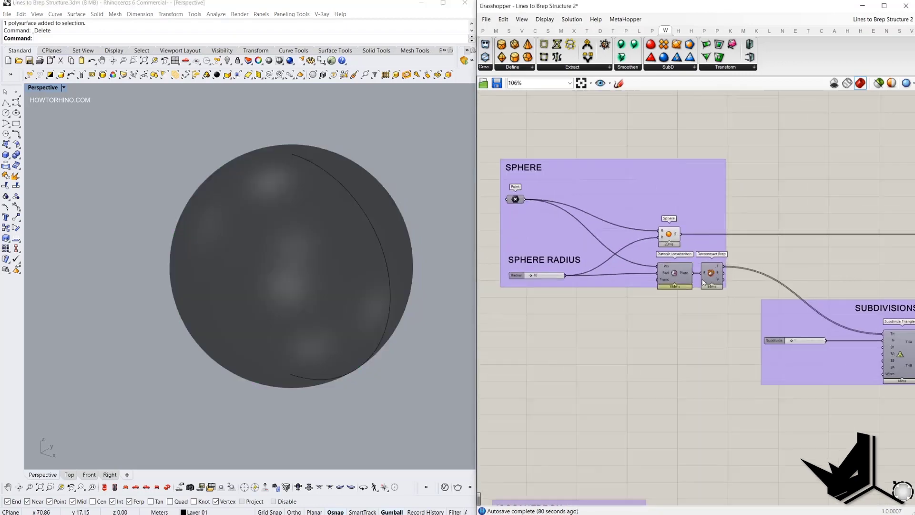
- Turn on the preview of the Platonic Icosahedron component in the SPHERE group
scroll(624, 277, up, 2)
scroll(624, 276, up, 2)
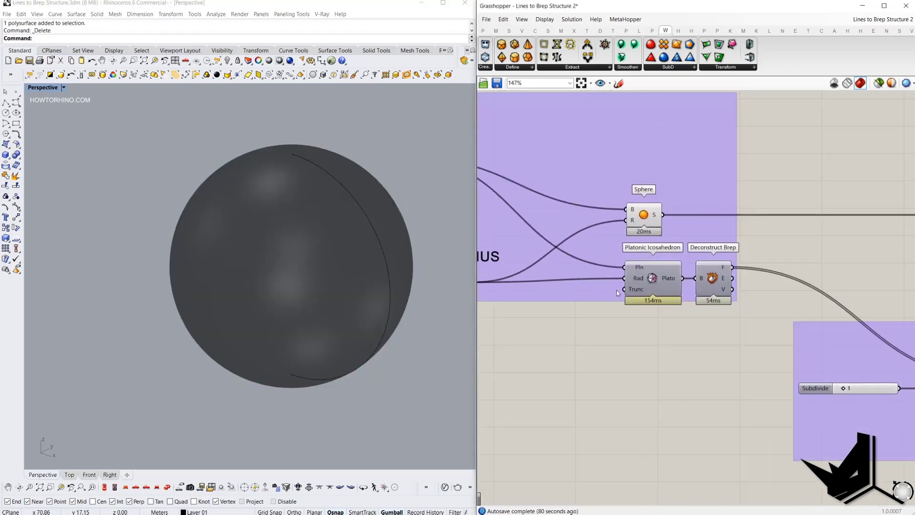
click(651, 287)
scroll(499, 265, down, 3)
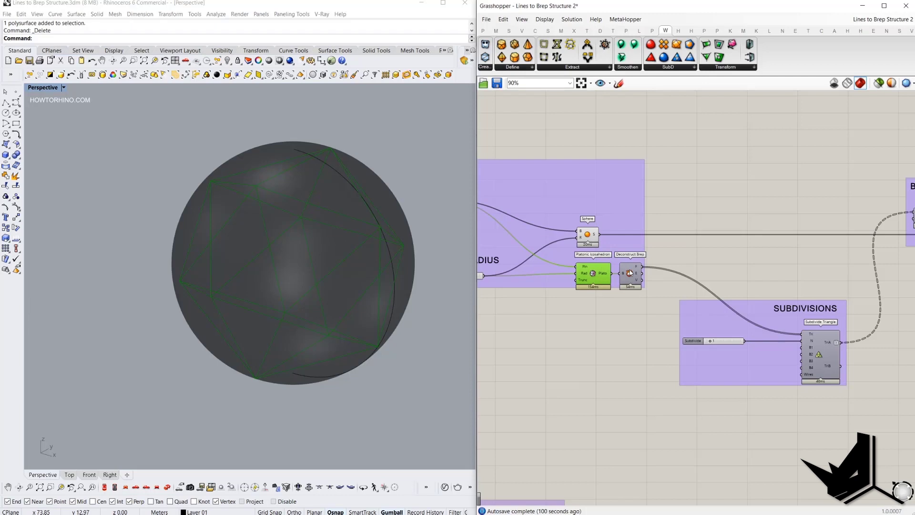
- Toggle the Platonic Icosahedron's preview and turn on the preview of the Subdivide Triangle component
key(ctrl+q)
click(818, 348)
right_click(798, 253)
click(809, 259)
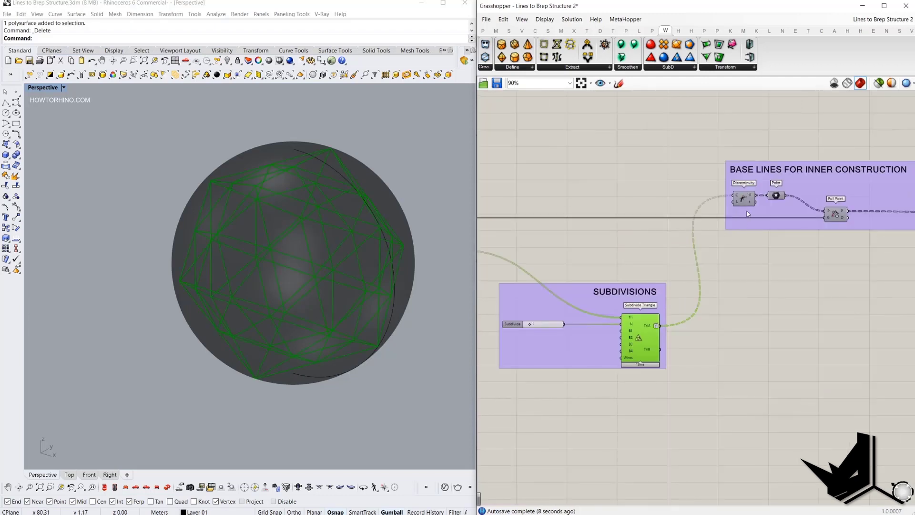
- Turn on the preview of the Discontinuity component in the BASE LINES FOR INNER CONSTRUCTION group
click(745, 202)
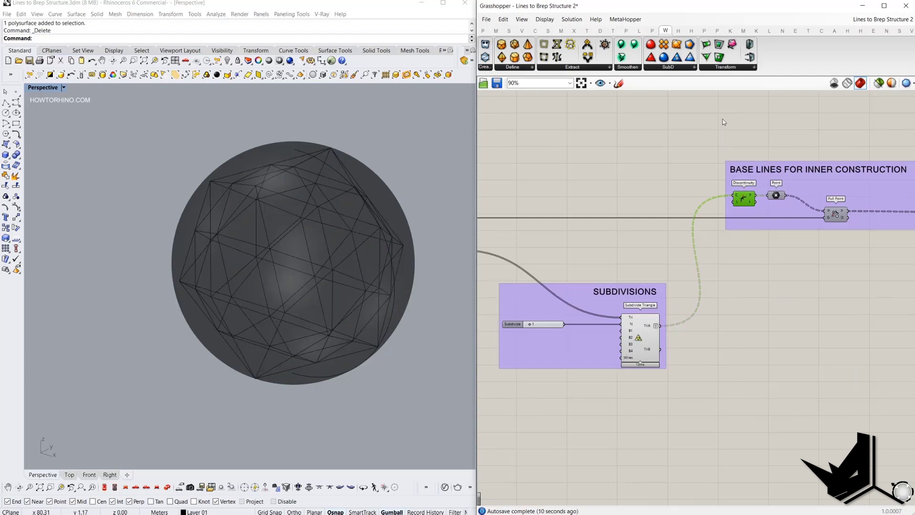
right_click(671, 155)
click(701, 160)
- Turn on the preview of the Pull Point component to show the points pulled onto the sphere
scroll(602, 193, up, 3)
click(754, 228)
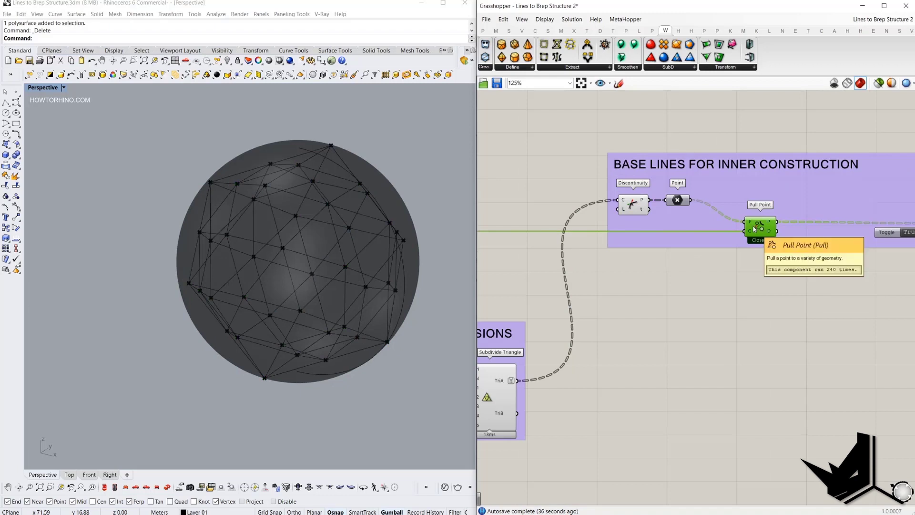
middle_click(730, 135)
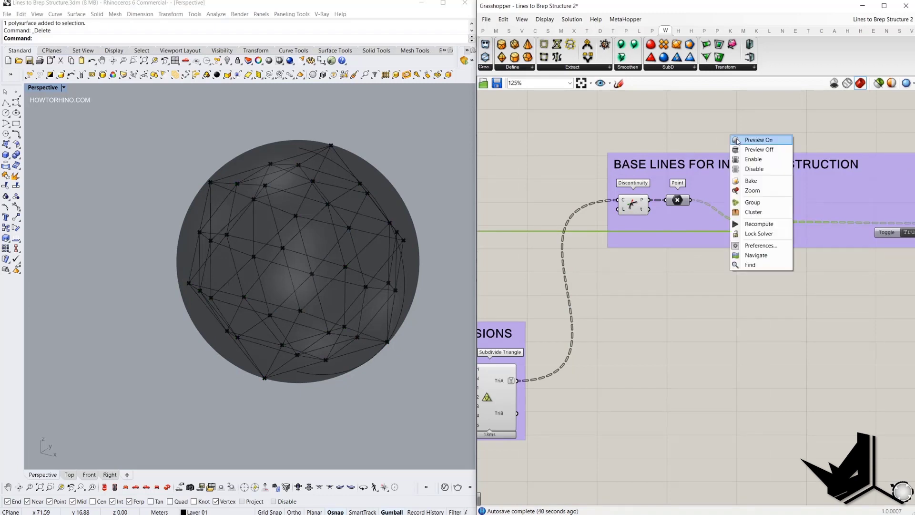
click(738, 140)
- Turn off the previews of the Discontinuity and Subdivide Triangle components
right_drag(666, 226, 767, 212)
scroll(767, 213, down, 3)
drag(760, 263, 714, 166)
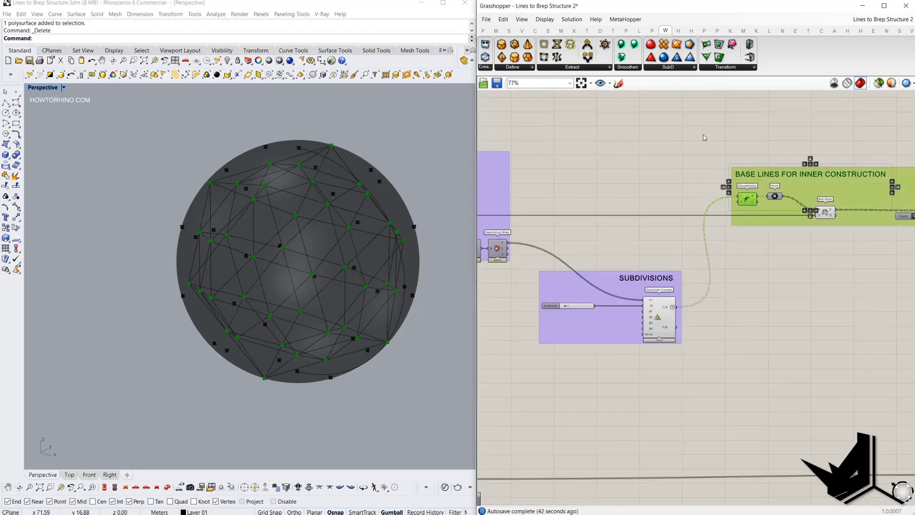
middle_click(702, 135)
click(712, 149)
click(700, 148)
drag(682, 194, 630, 360)
middle_click(657, 172)
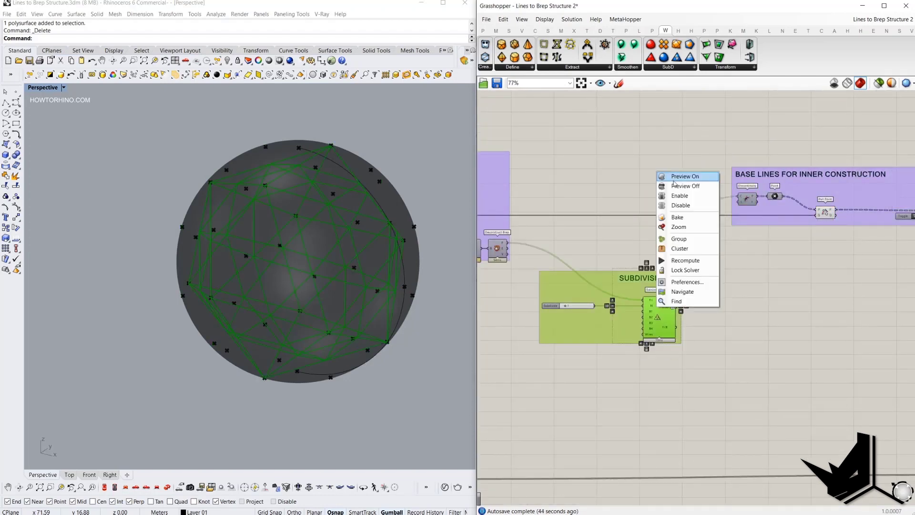
click(681, 186)
- Turn on the preview of the PolyLine component fed by Pull Point and view the lines around the sphere
scroll(736, 212, up, 3)
right_drag(847, 209, 631, 228)
click(700, 224)
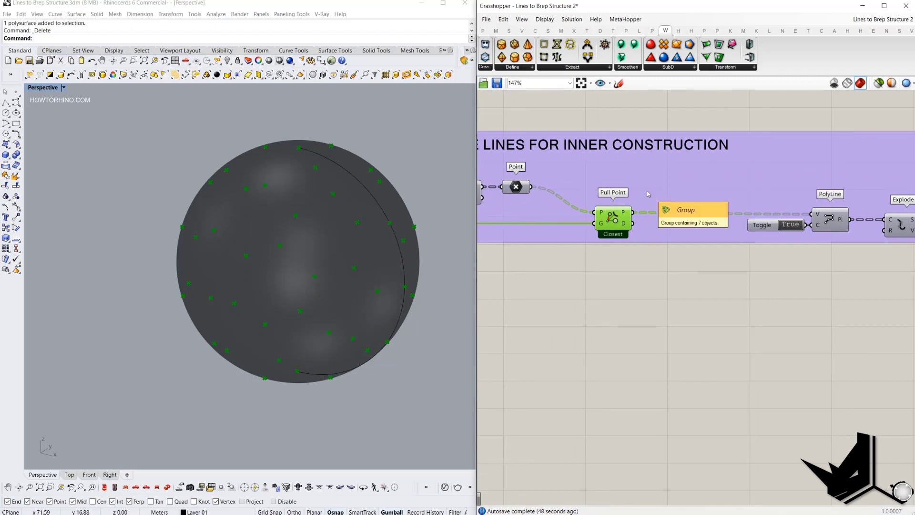
right_drag(648, 193, 574, 206)
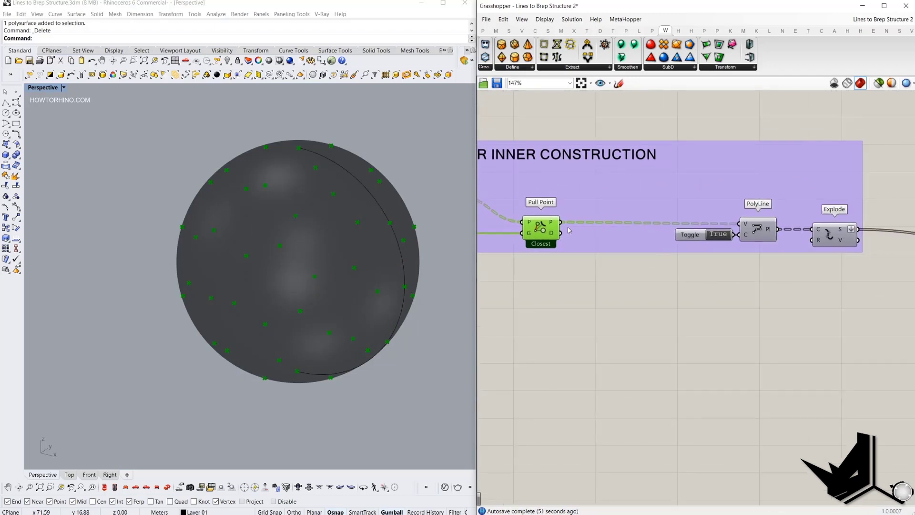
click(758, 226)
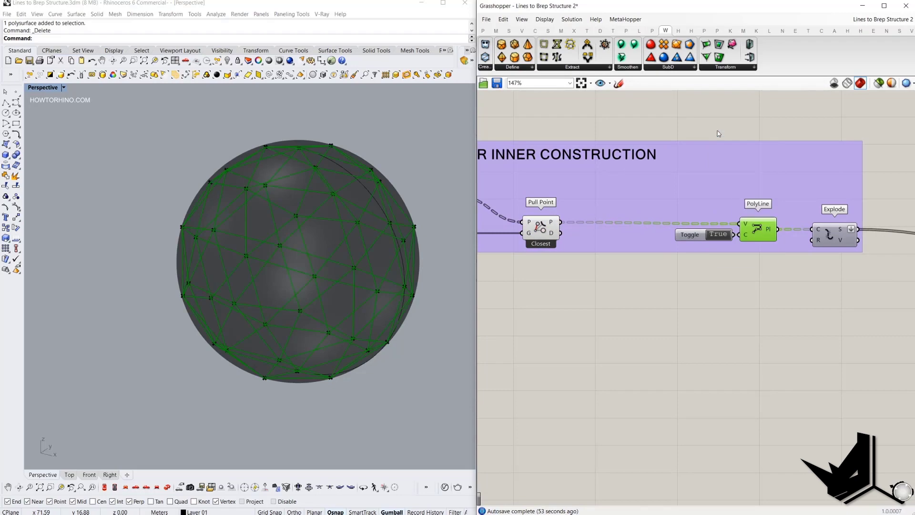
right_drag(358, 189, 391, 175)
- Turn off the previews of the Sphere, Platonic Icosahedron and Deconstruct Brep components
scroll(810, 229, down, 5)
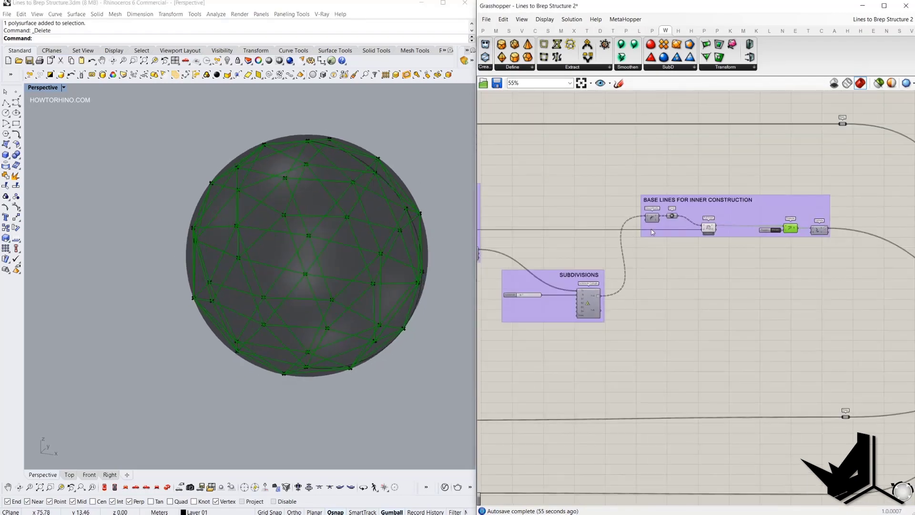
right_drag(505, 260, 646, 256)
scroll(646, 253, up, 2)
drag(630, 269, 553, 204)
middle_click(604, 112)
click(625, 127)
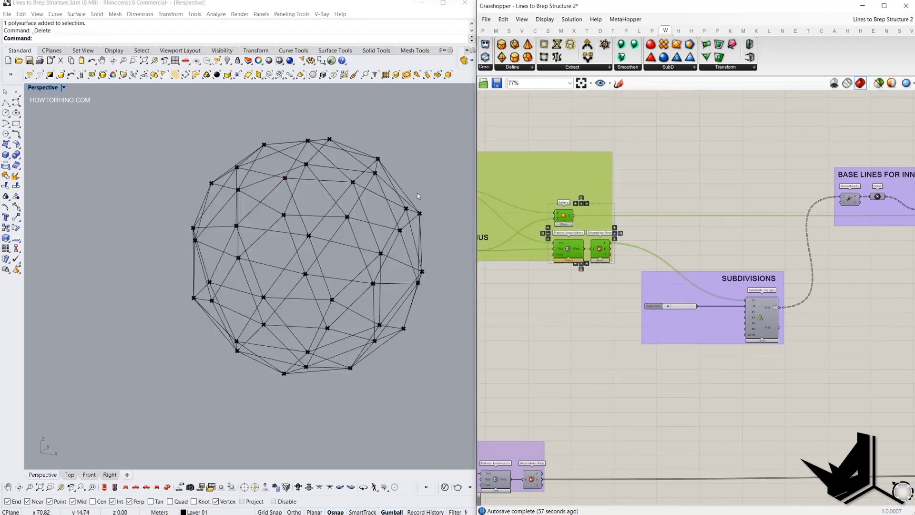
right_drag(385, 185, 345, 183)
- Examine the base lines in the viewport and trace their path from PolyLine and Explode to the duplicate-removal group
right_drag(810, 236, 596, 224)
right_drag(823, 209, 578, 215)
scroll(578, 215, up, 2)
click(580, 211)
right_drag(372, 200, 335, 214)
right_drag(682, 294, 566, 215)
scroll(566, 215, down, 4)
right_drag(786, 294, 655, 284)
scroll(789, 305, up, 3)
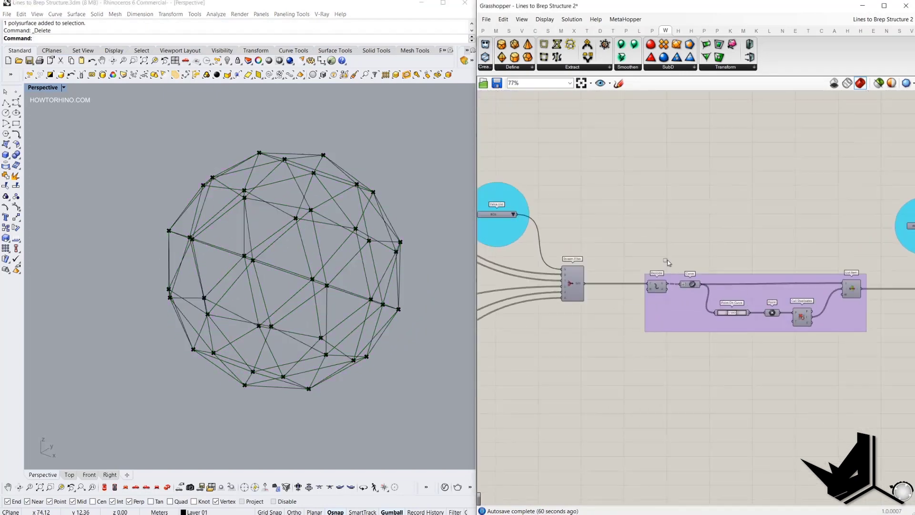
drag(668, 260, 868, 368)
scroll(868, 367, down, 3)
right_drag(643, 265, 776, 323)
scroll(613, 240, up, 3)
right_drag(613, 240, 654, 262)
click(653, 261)
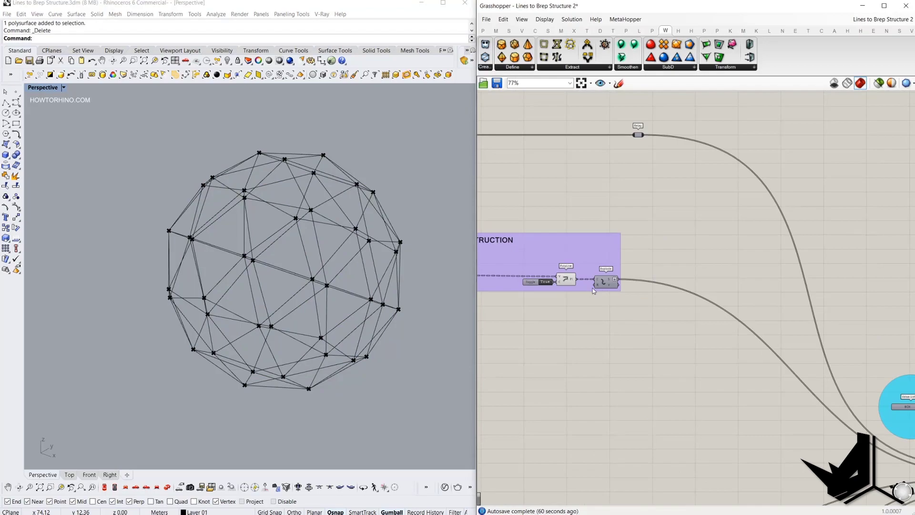
right_drag(352, 185, 364, 199)
- Outline one triangle of the wireframe sphere in red on a temporary screen capture and discard the capture
key(Print)
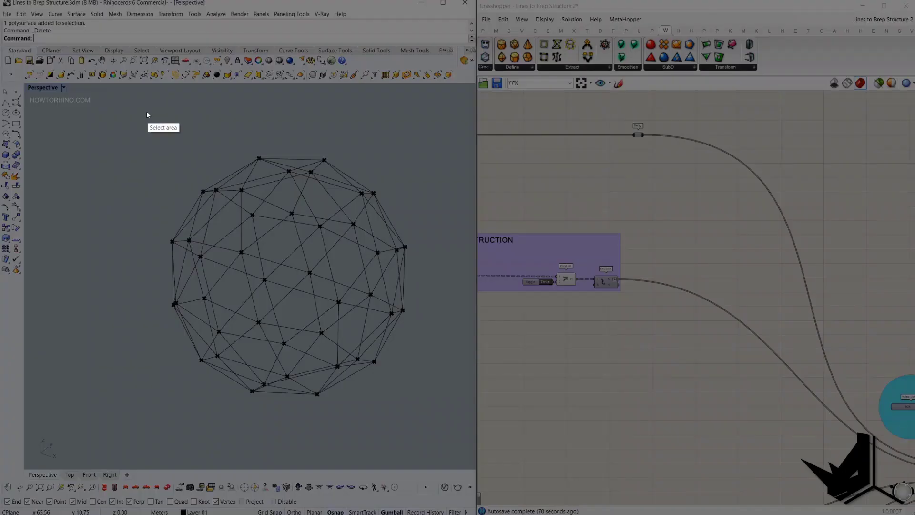
drag(146, 114, 519, 444)
mouse_move(322, 224)
mouse_down()
mouse_move(363, 190)
mouse_move(366, 250)
mouse_move(377, 253)
mouse_up()
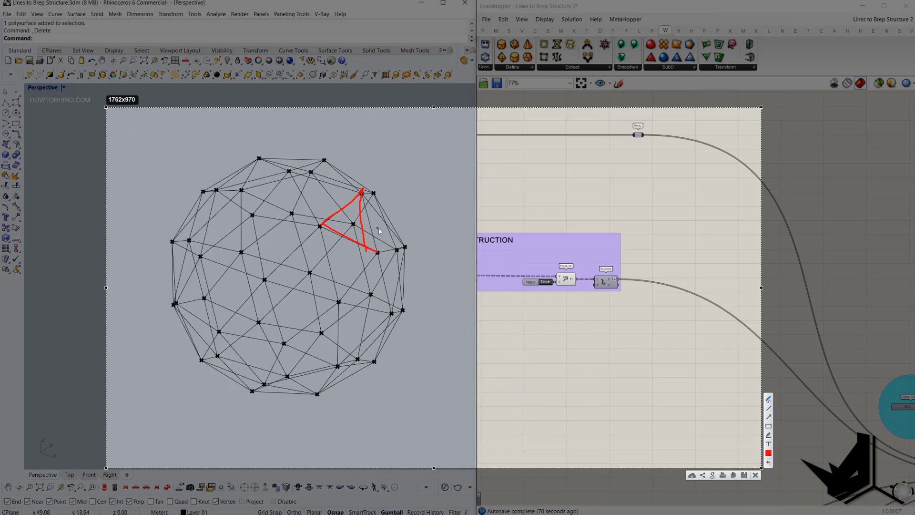
mouse_move(319, 227)
mouse_down()
mouse_move(328, 267)
mouse_move(365, 265)
mouse_move(317, 224)
mouse_up()
key(Escape)
- Set the Value List feeding the Stream Filter to SPHERE
right_drag(610, 330, 627, 248)
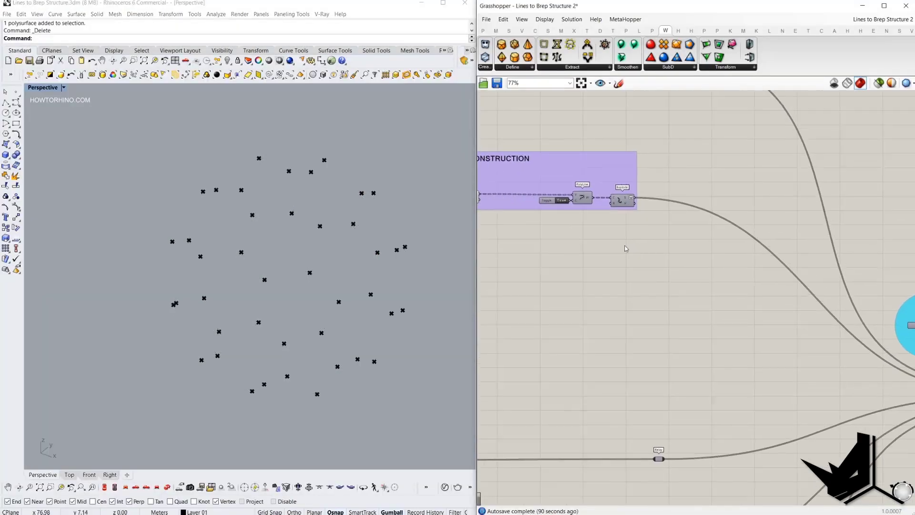
right_drag(805, 340, 553, 231)
right_drag(729, 305, 500, 266)
scroll(622, 262, up, 3)
right_drag(544, 194, 731, 211)
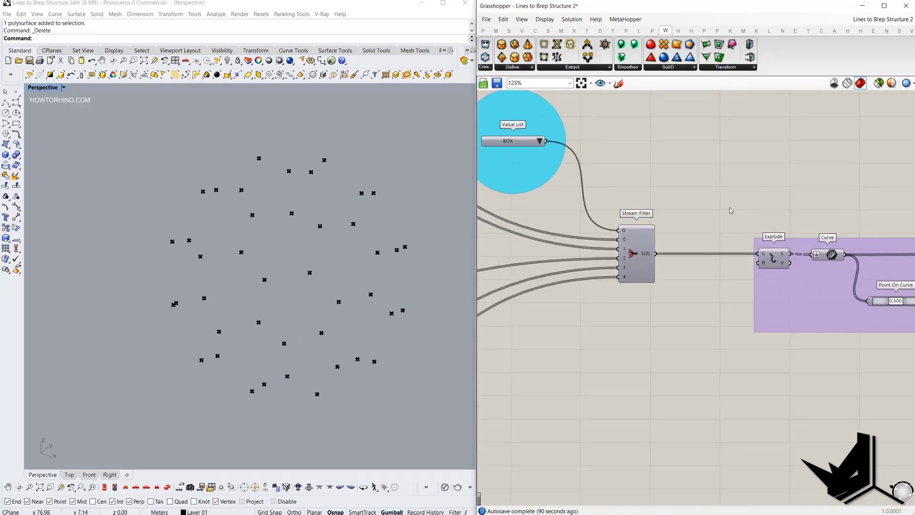
right_drag(645, 230, 744, 255)
click(637, 168)
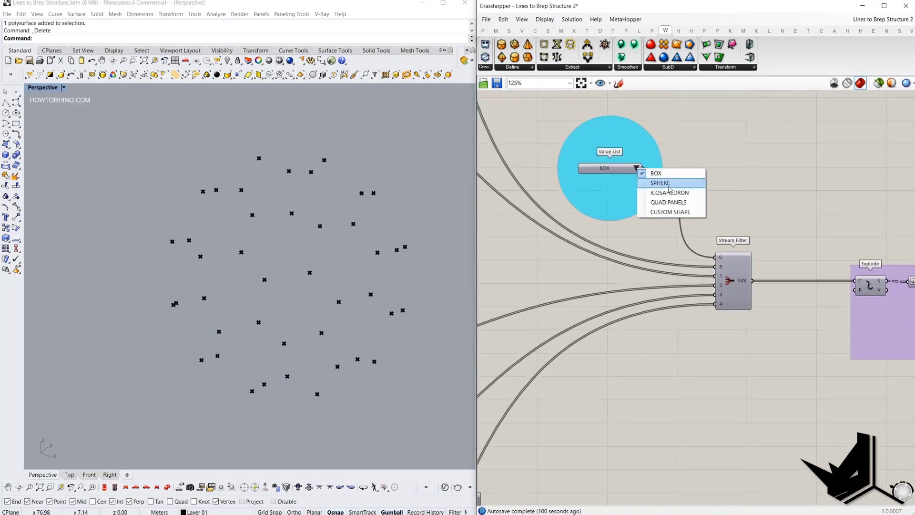
click(651, 182)
- Turn on the previews of the Point On Curve and Curve components in the duplicate-removal group
right_drag(768, 274, 553, 182)
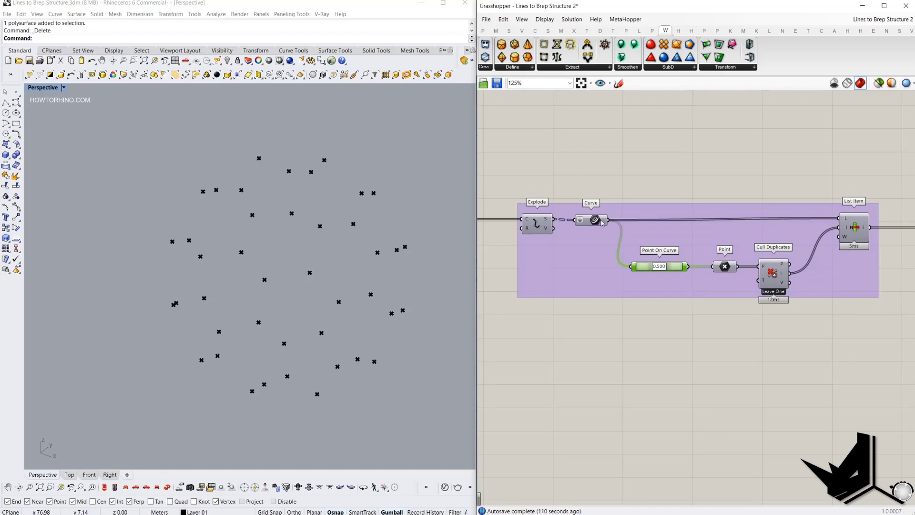
mouse_move(601, 223)
right_click(667, 157)
click(692, 171)
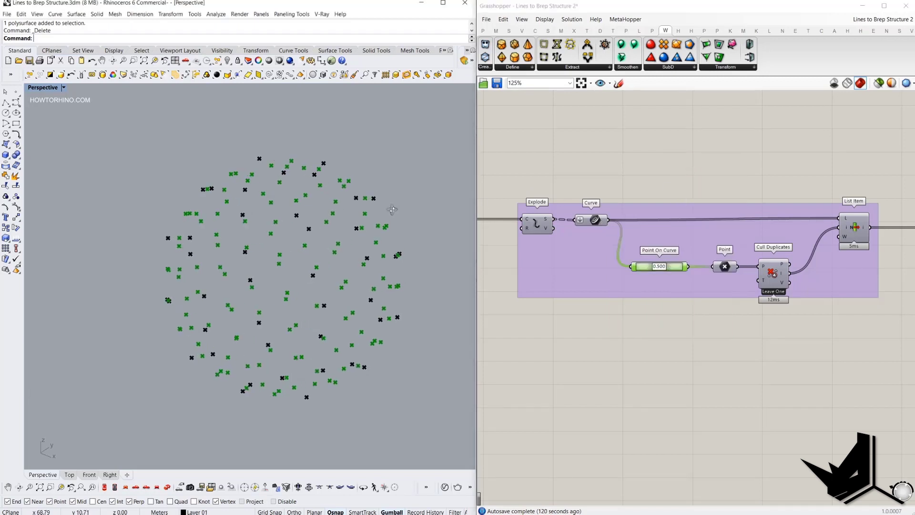
right_click(594, 219)
click(619, 175)
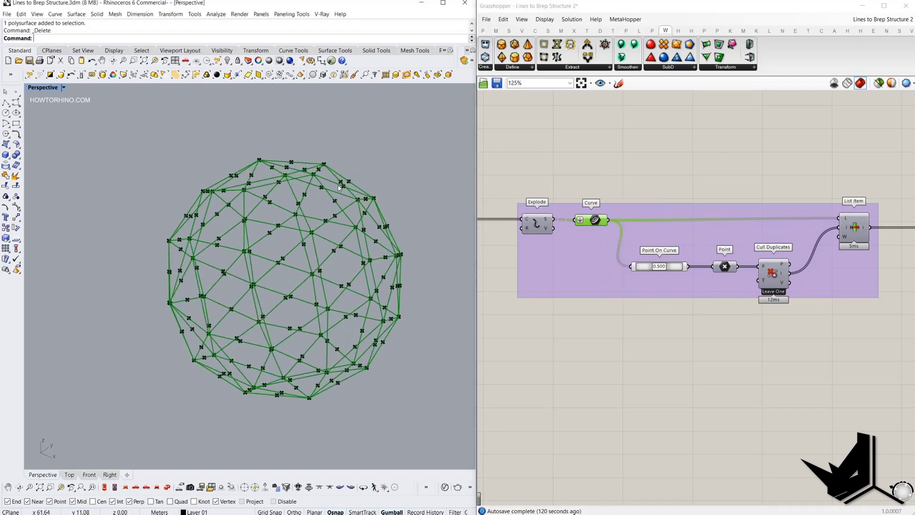
- Add List Length components with panels to the Point On Curve output and the Cull Duplicates points output
right_drag(663, 220, 560, 194)
right_drag(591, 268, 640, 272)
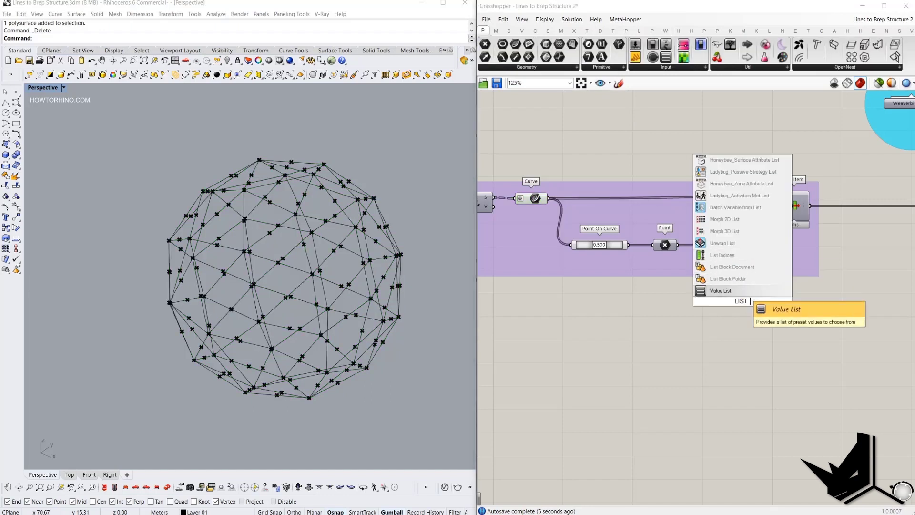
scroll(741, 291, down, 2)
click(738, 291)
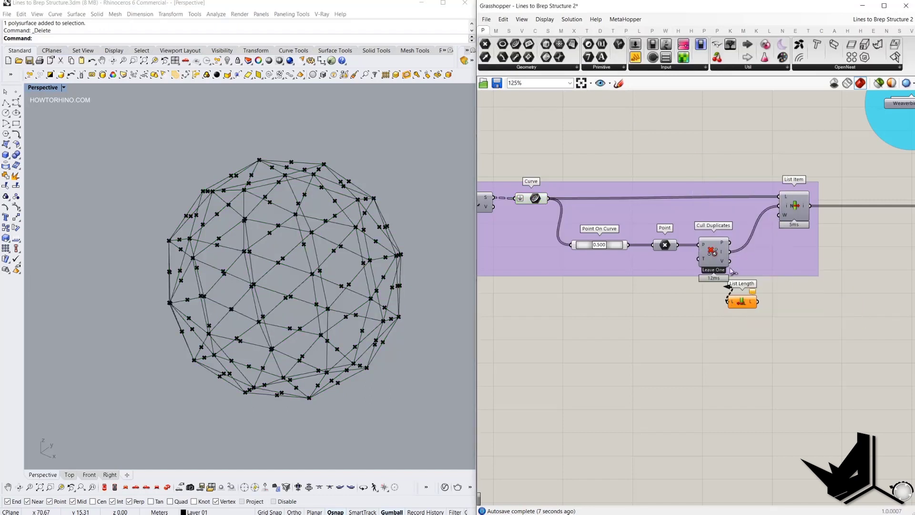
drag(730, 242, 774, 313)
drag(635, 59, 631, 248)
click(586, 353)
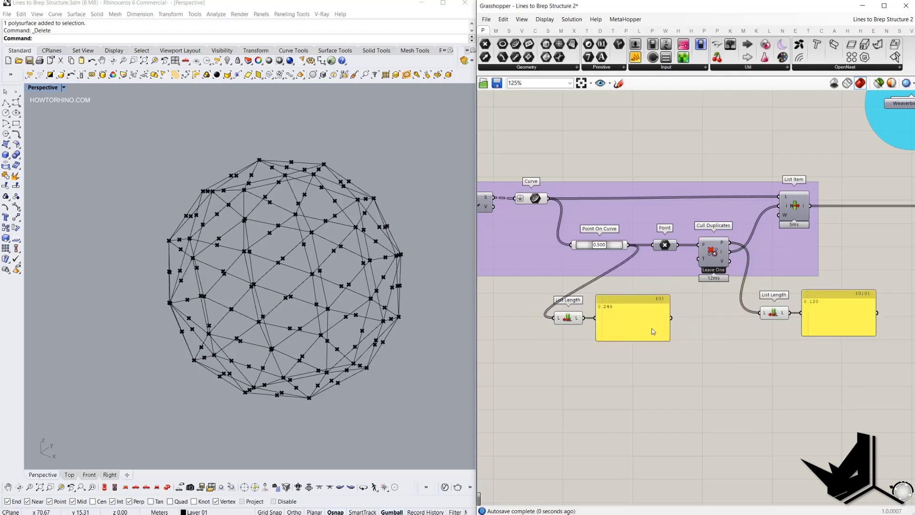
- Compare the List Length panels fed by Point On Curve and by the Cull Duplicates points output
drag(638, 163, 763, 305)
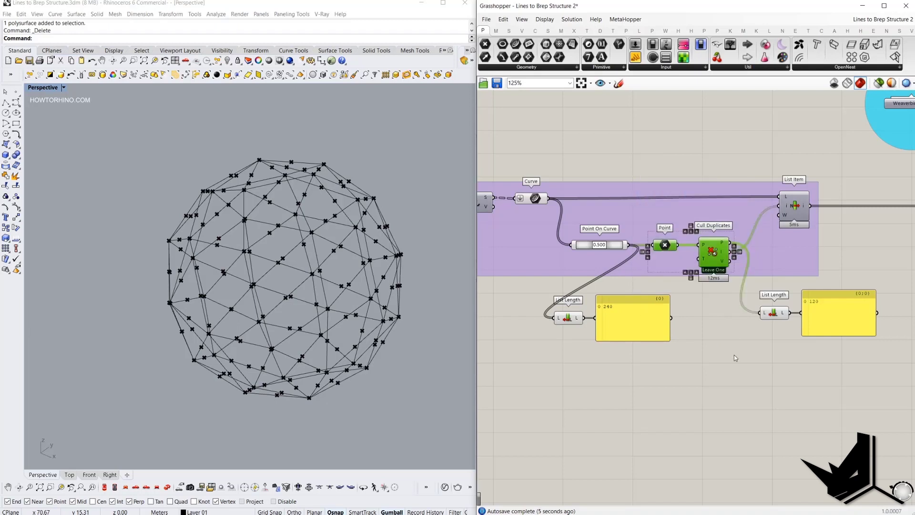
drag(690, 371, 546, 302)
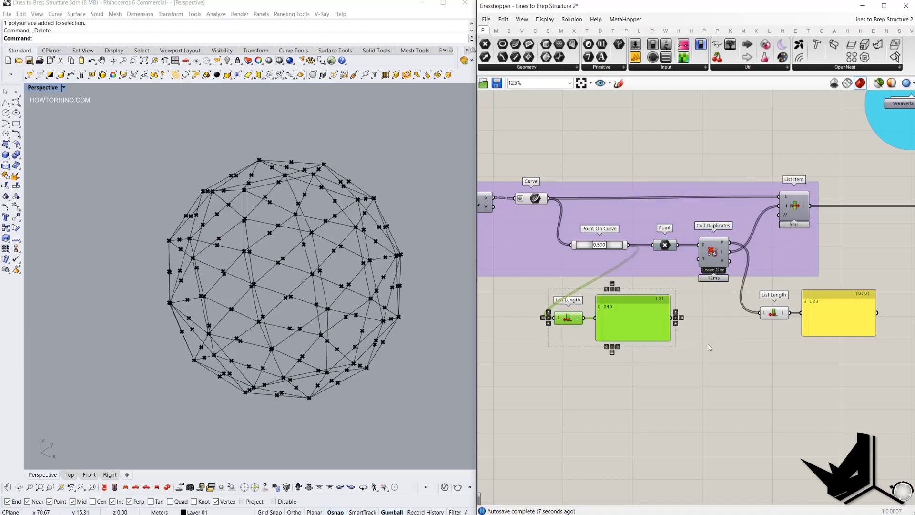
right_drag(802, 354, 738, 356)
drag(806, 366, 688, 298)
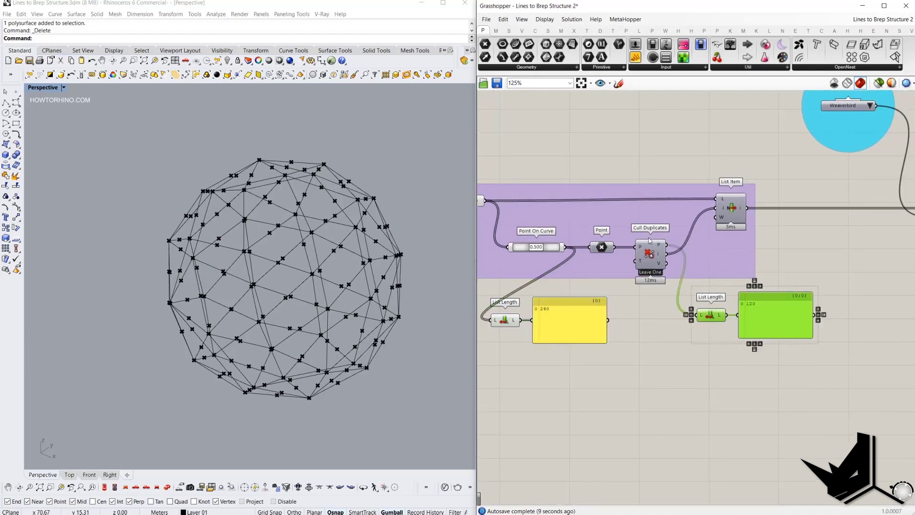
click(751, 362)
right_drag(751, 373, 793, 358)
right_drag(678, 323, 720, 318)
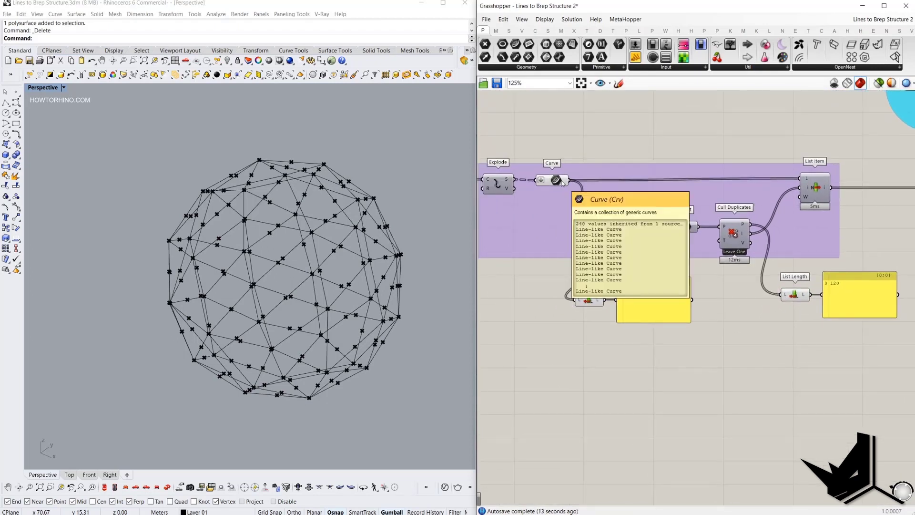
- Add a panel below the duplicate-removal group, connect it to the Cull Duplicates index output and enlarge it to list the indices
drag(635, 57, 799, 349)
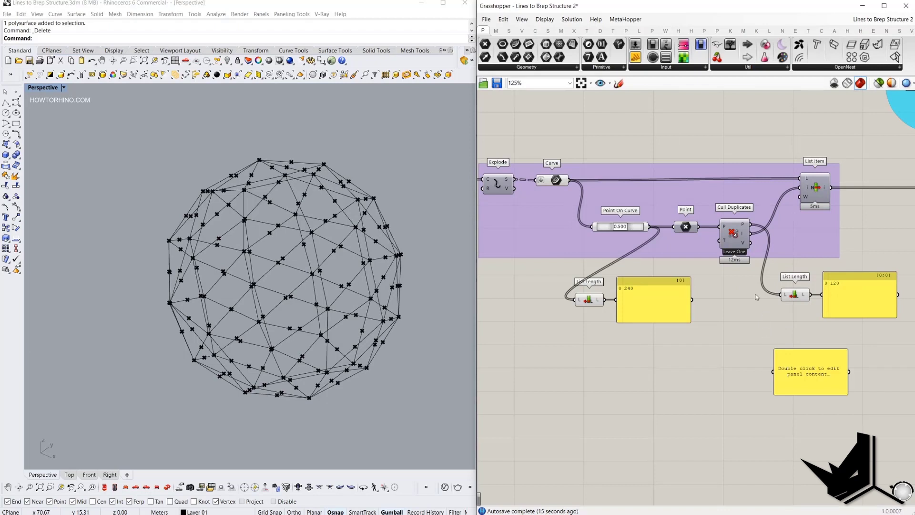
right_drag(750, 236, 629, 217)
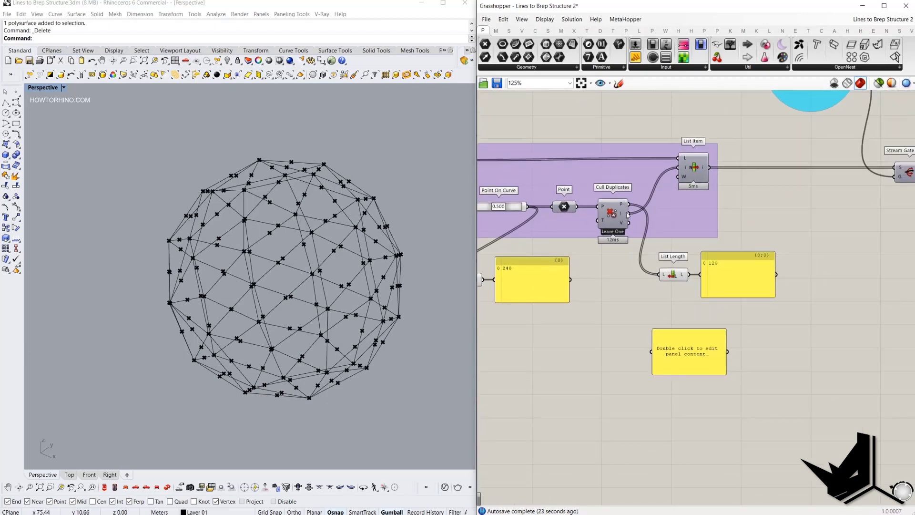
drag(629, 213, 651, 352)
drag(696, 374, 696, 450)
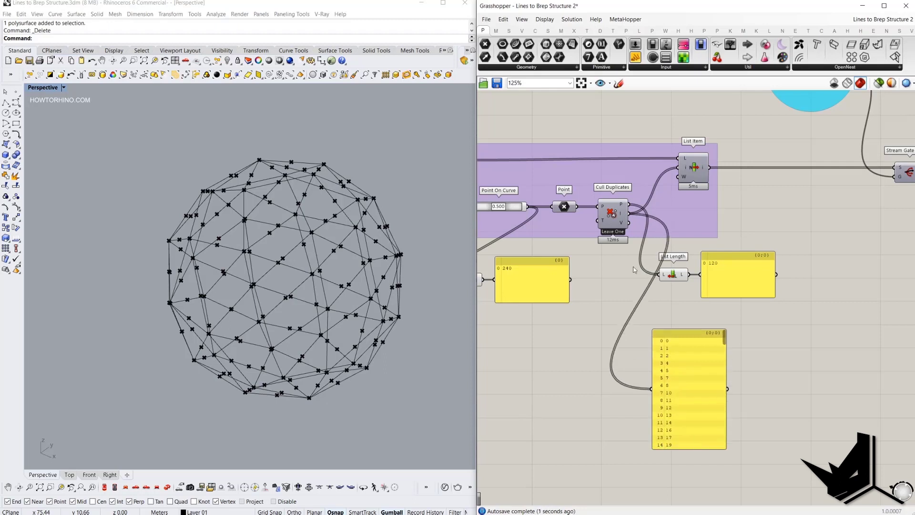
- Move the first List Length above the group and feed it from the Curve output, and rewire the second to the List Item output
right_drag(615, 222, 701, 235)
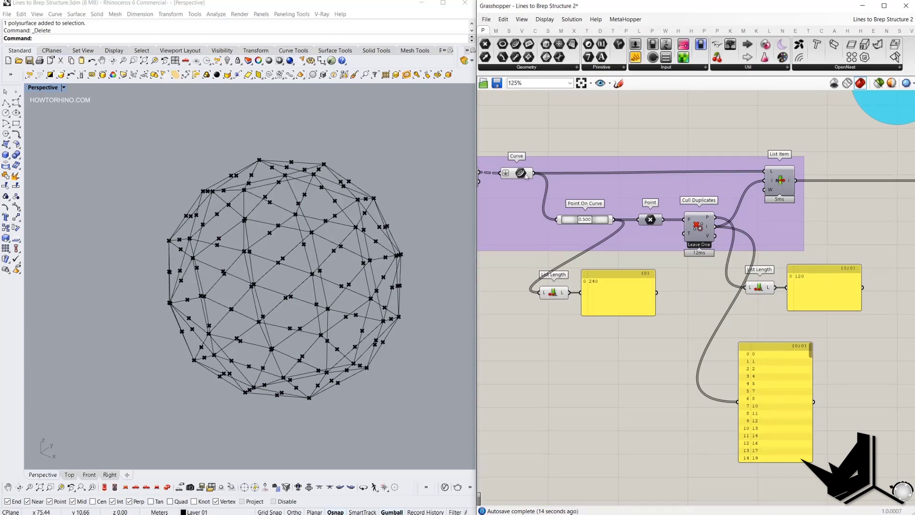
mouse_move(520, 173)
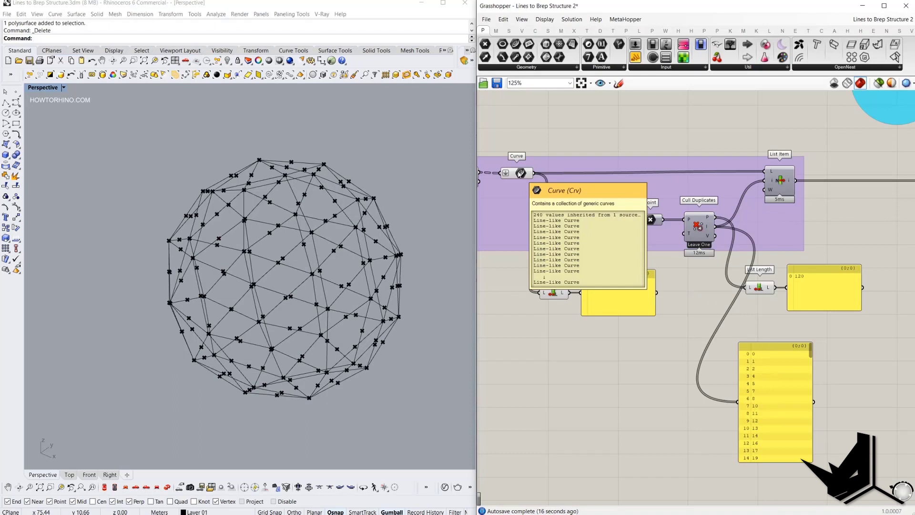
drag(772, 371, 779, 367)
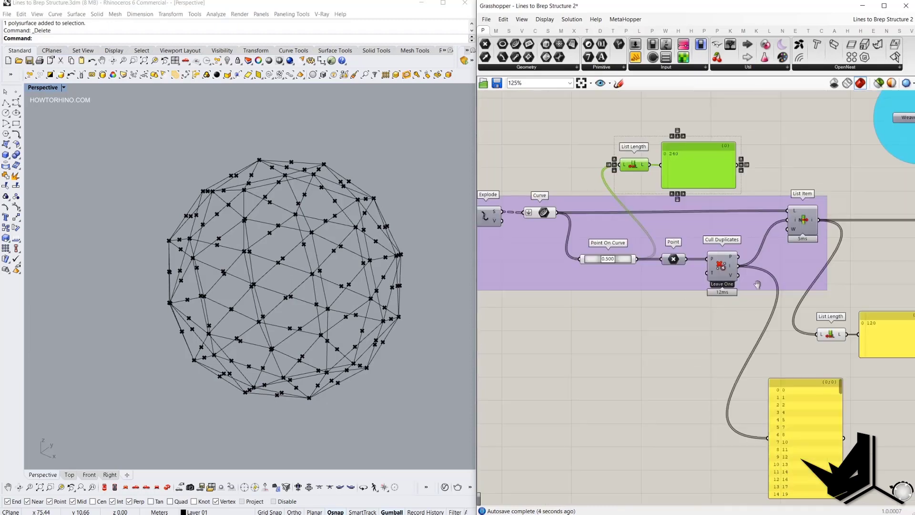
right_drag(757, 284, 645, 257)
right_drag(749, 304, 876, 355)
click(628, 180)
drag(634, 188, 572, 235)
drag(719, 136, 619, 204)
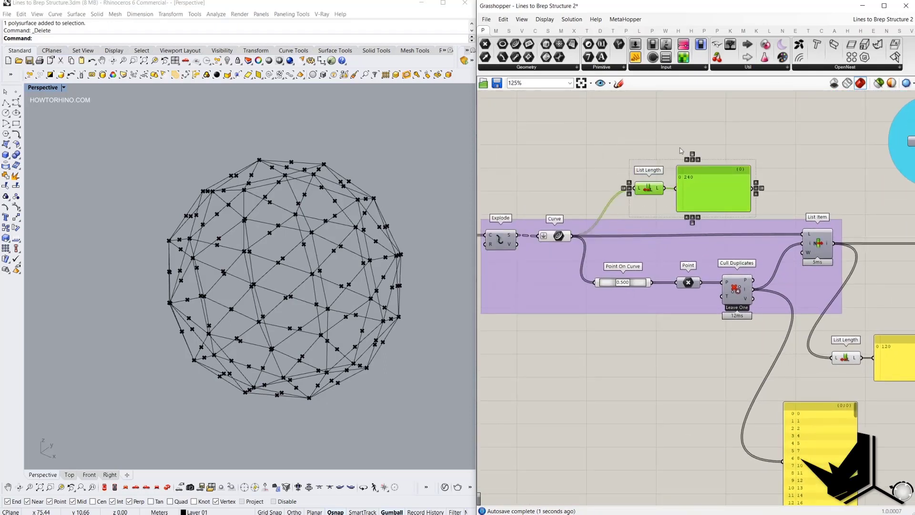
- Delete the temporary List Length components and all the panels around the duplicate-removal group
drag(746, 128, 590, 182)
key(Delete)
drag(718, 144, 620, 204)
key(Delete)
right_drag(890, 351, 750, 323)
drag(794, 382, 690, 303)
drag(703, 327, 752, 313)
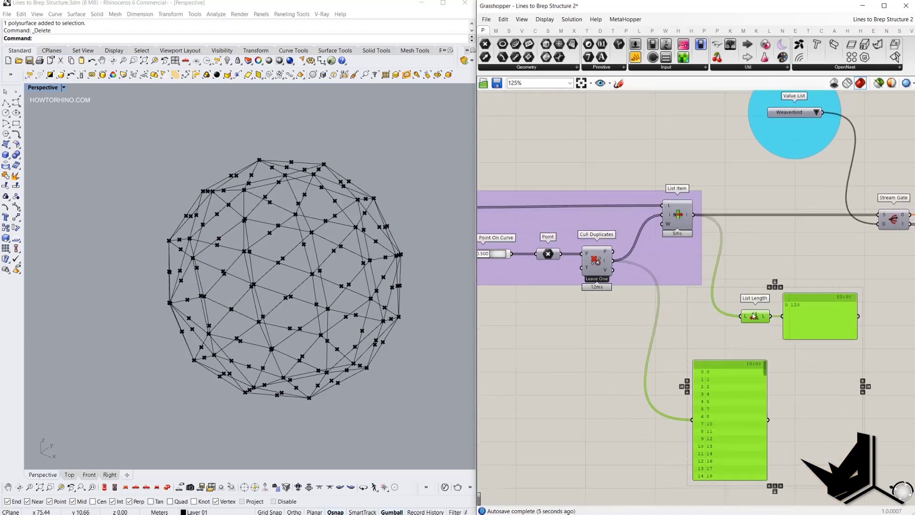
click(814, 428)
- Set the Value List feeding the Stream Gate to Weaverbird
right_drag(745, 331, 664, 343)
right_drag(743, 262, 619, 275)
scroll(639, 174, down, 1)
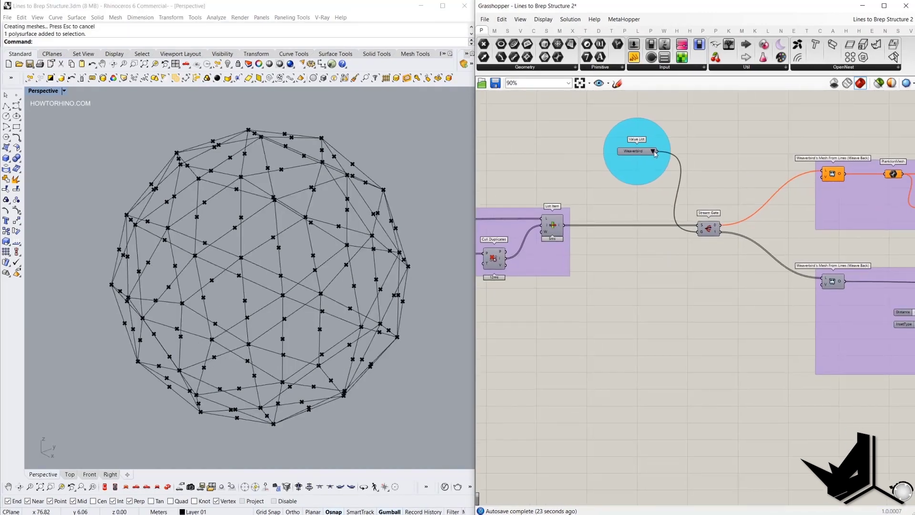
click(653, 151)
click(689, 169)
right_drag(910, 228, 575, 221)
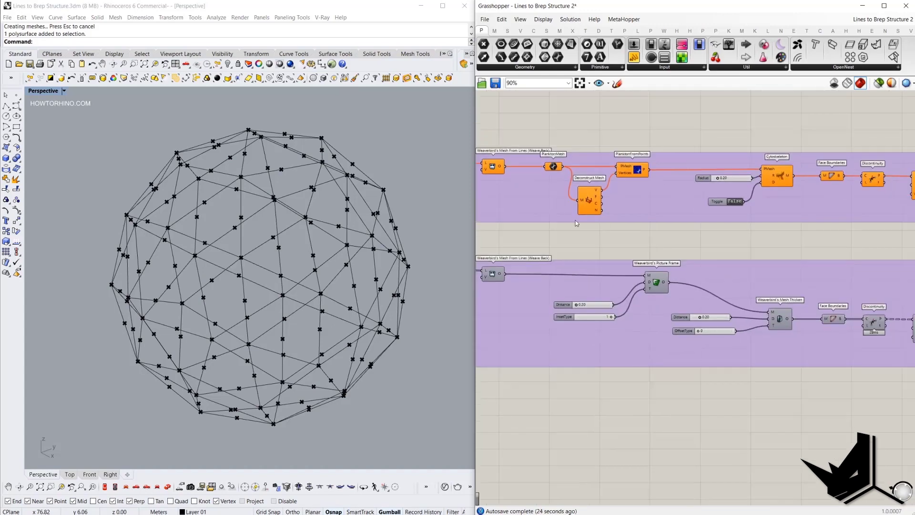
right_drag(843, 244, 559, 230)
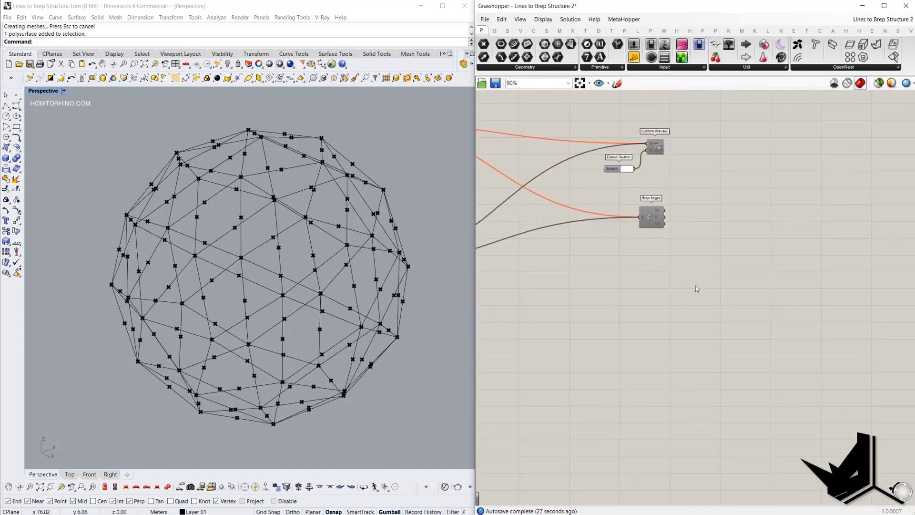
- Turn on the previews of the Custom Preview and Brep Edges components
drag(696, 289, 641, 129)
right_click(707, 133)
click(730, 155)
click(719, 157)
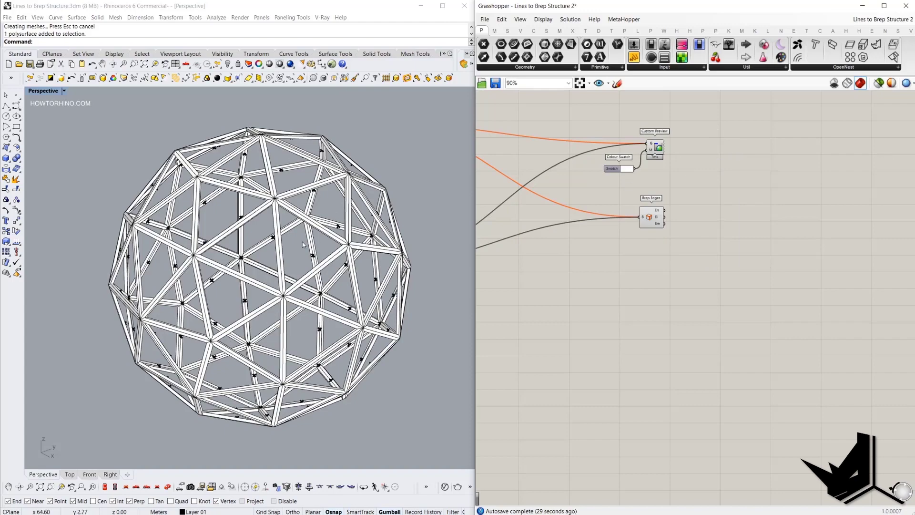
mouse_move(305, 243)
right_down()
mouse_move(336, 236)
mouse_move(303, 245)
right_up()
- Set the Distance slider of Weaverbird's Picture Frame to 0.30 and examine the thickened sphere frame
right_drag(592, 287, 721, 293)
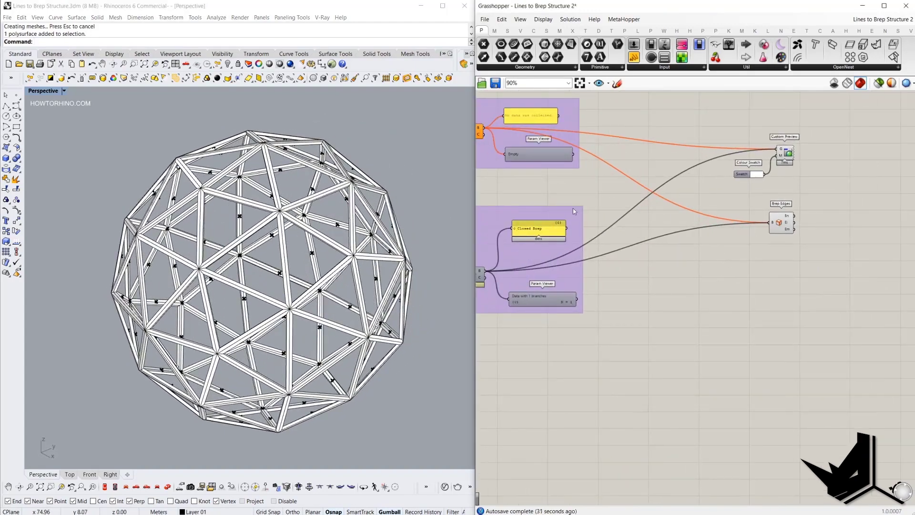
right_drag(538, 226, 666, 228)
right_drag(578, 253, 913, 243)
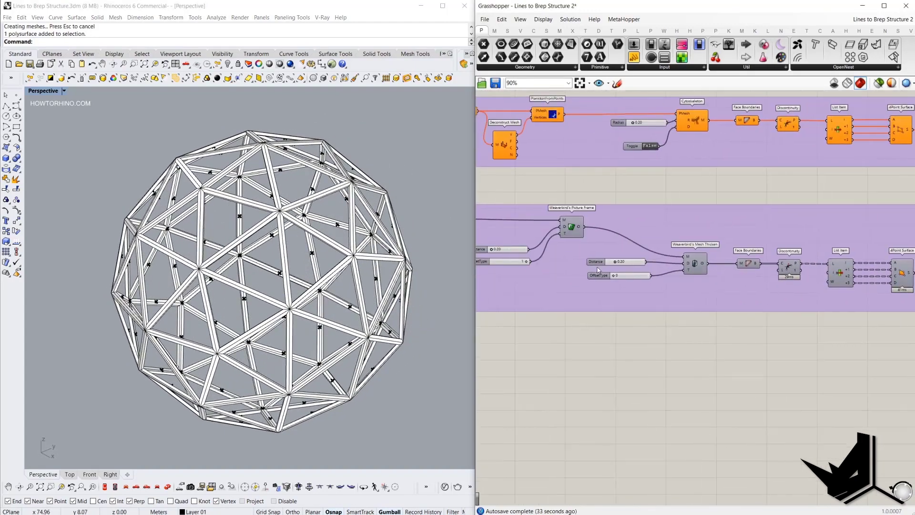
click(679, 258)
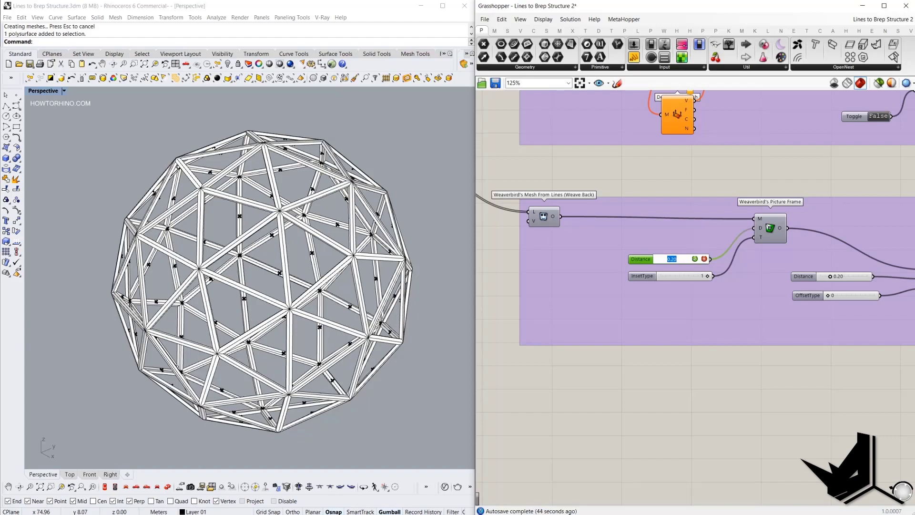
click(696, 258)
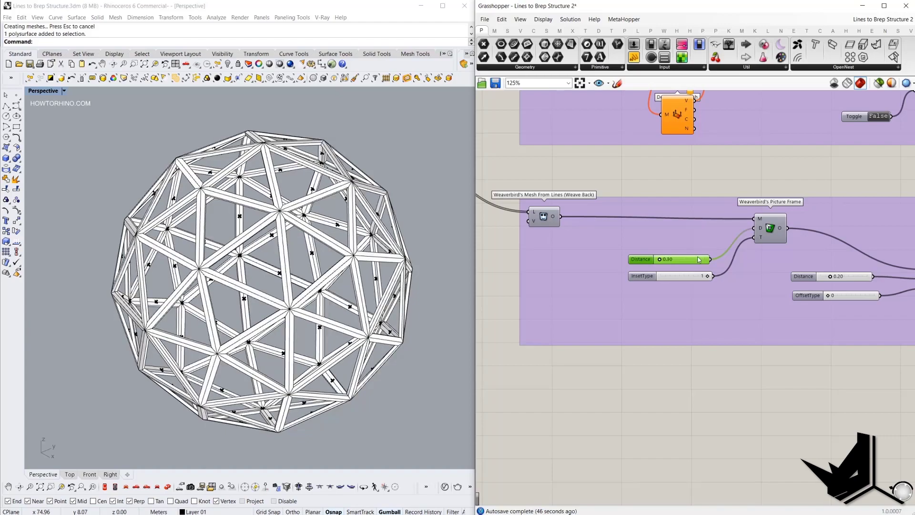
right_drag(271, 228, 300, 214)
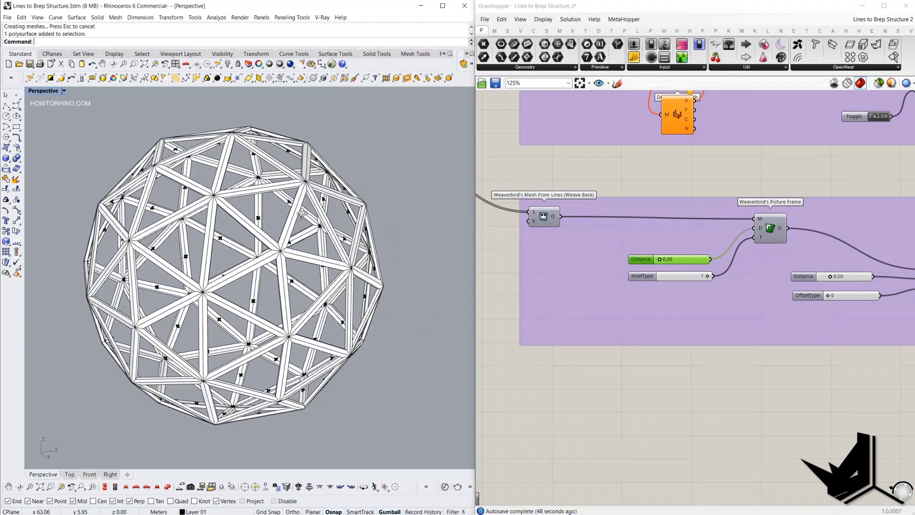
- Turn off the previews of the Custom Preview and Brep Edges components
scroll(625, 309, up, 1)
scroll(596, 293, down, 6)
right_drag(901, 305, 722, 311)
scroll(812, 284, up, 4)
drag(833, 288, 775, 150)
right_click(746, 132)
click(768, 164)
- Turn off the preview of all components from the base line groups through the thickening branches
scroll(782, 248, down, 10)
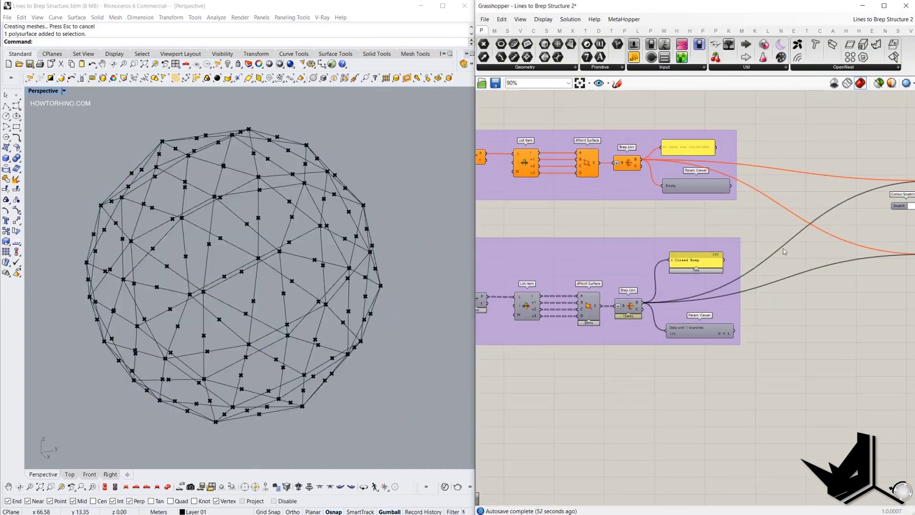
drag(734, 302, 549, 205)
middle_click(549, 204)
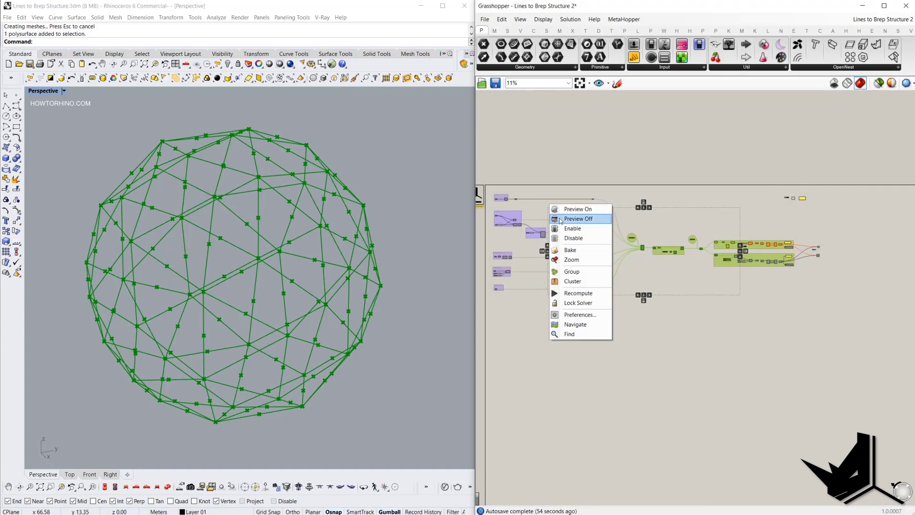
click(572, 219)
click(525, 251)
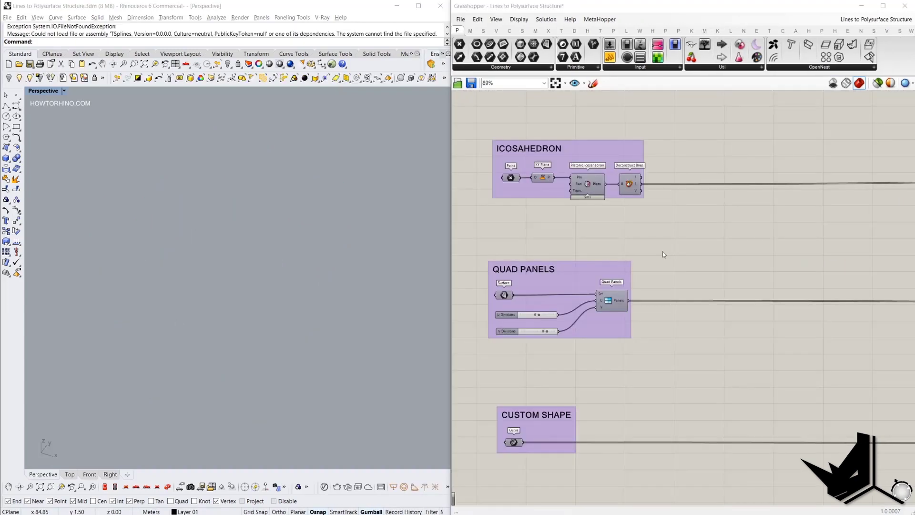
- Locate the Platonic Icosahedron component in its toolset, turn on its preview and examine the solid
ctrl+alt+click(591, 183)
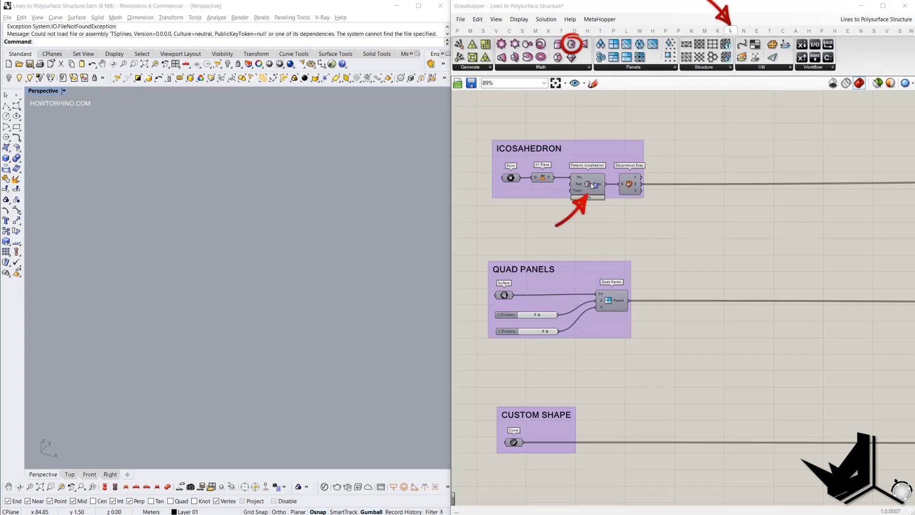
click(591, 185)
right_click(653, 111)
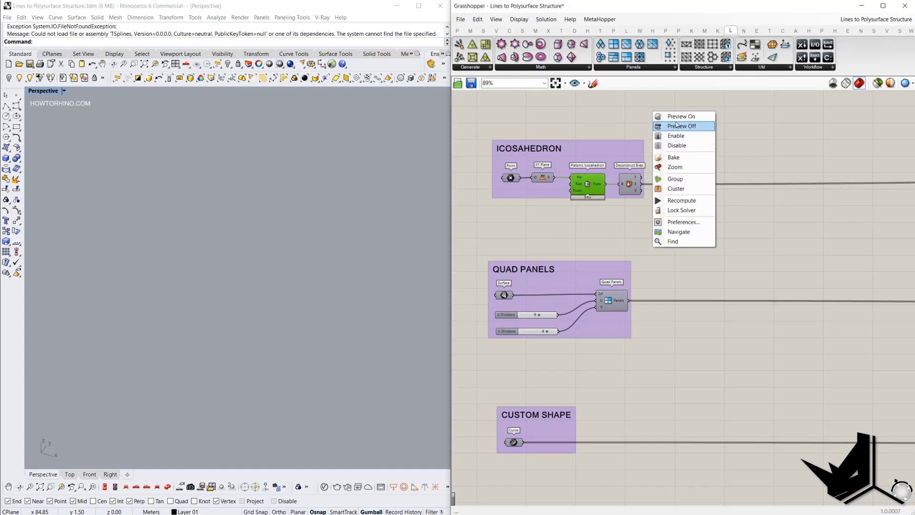
click(670, 116)
mouse_move(410, 224)
right_down()
mouse_move(351, 214)
mouse_move(325, 197)
right_up()
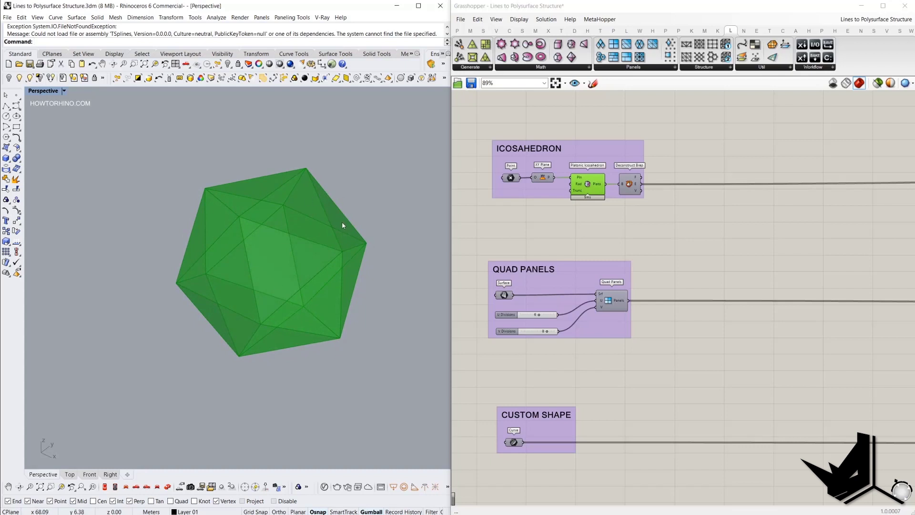
click(649, 218)
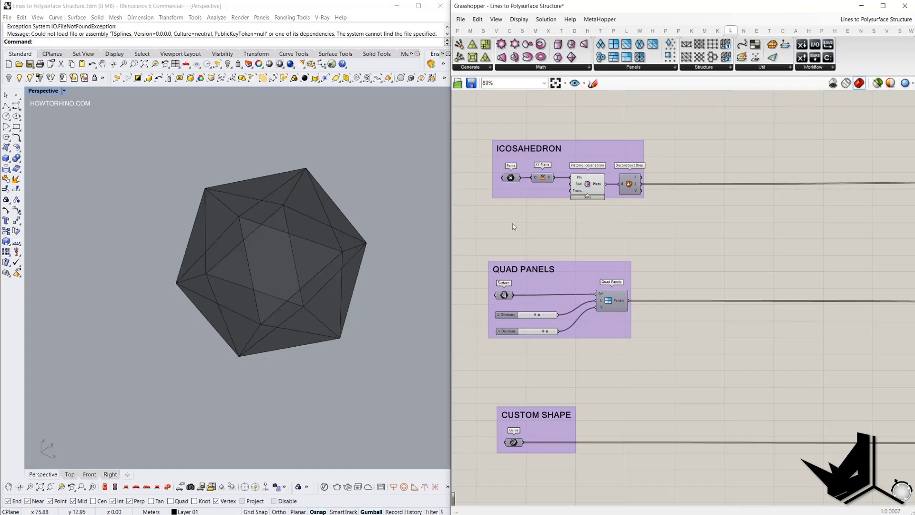
- Set the Value List feeding the Stream Filter to ICOSAHEDRON
scroll(513, 224, down, 5)
right_drag(858, 245, 503, 281)
scroll(684, 232, up, 8)
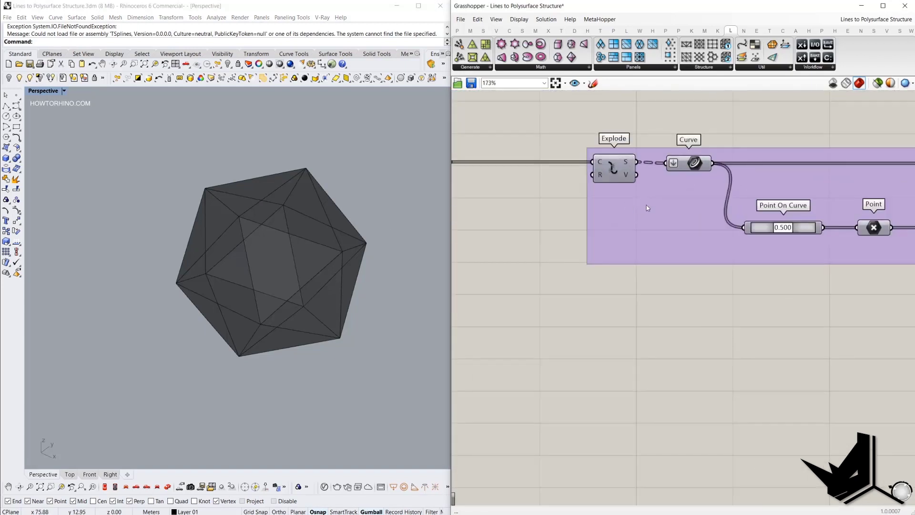
scroll(646, 205, down, 3)
right_drag(470, 92, 564, 135)
click(570, 136)
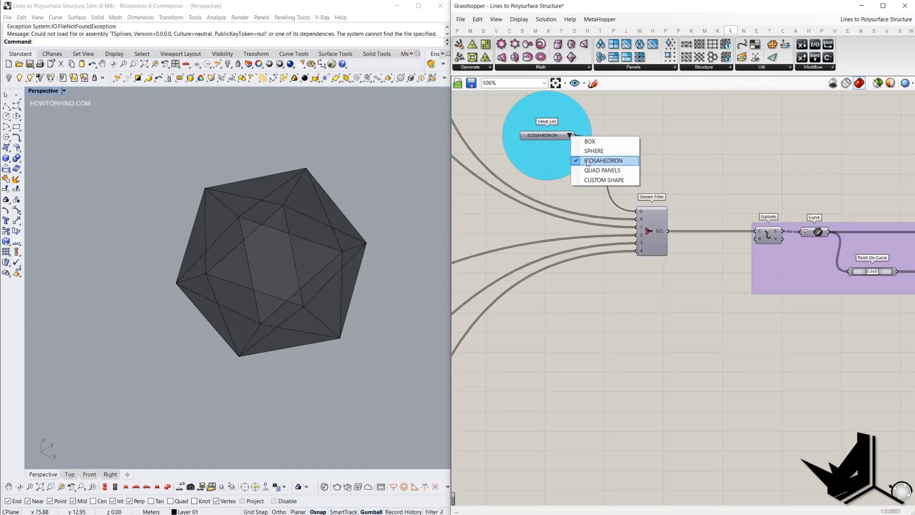
click(594, 160)
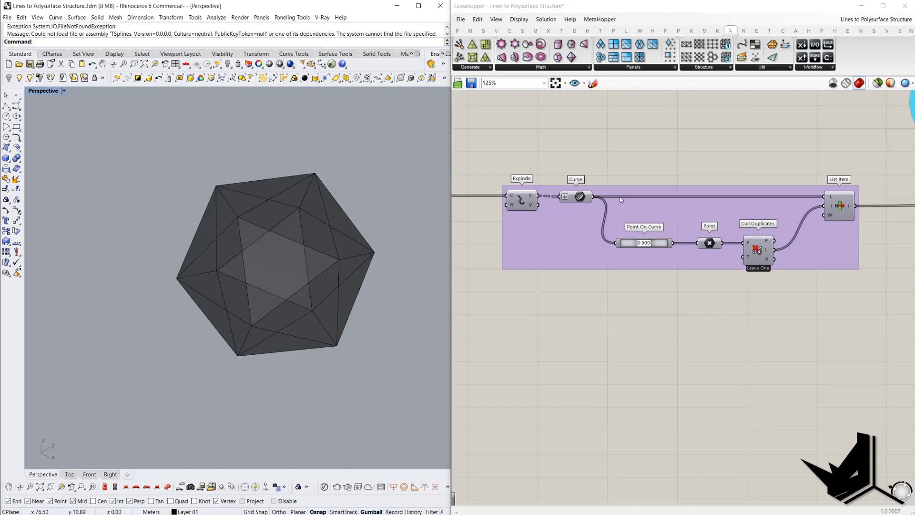
- Turn on the preview of the List Item in the duplicate-removal group and examine the icosahedron's edge lines
scroll(621, 200, down, 3)
drag(510, 149, 814, 266)
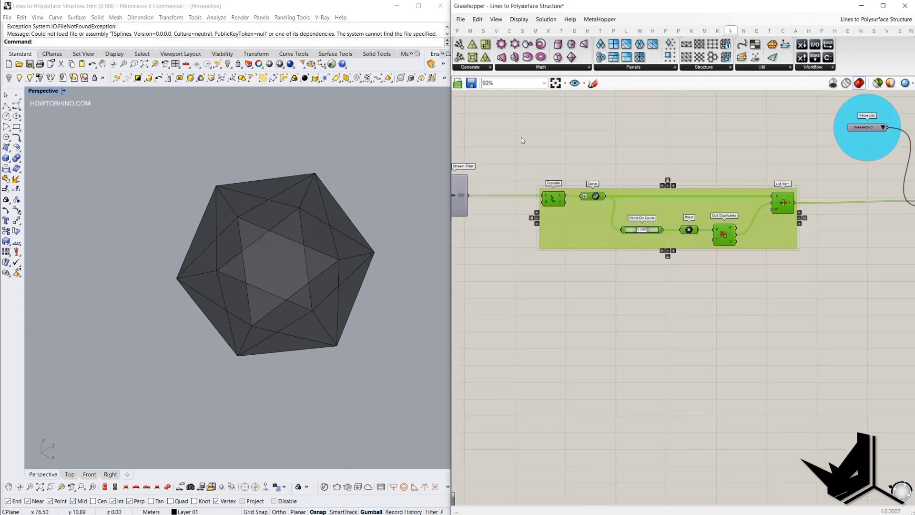
drag(521, 161, 810, 271)
right_drag(809, 271, 684, 282)
click(658, 214)
middle_click(662, 174)
click(686, 178)
right_drag(362, 200, 351, 188)
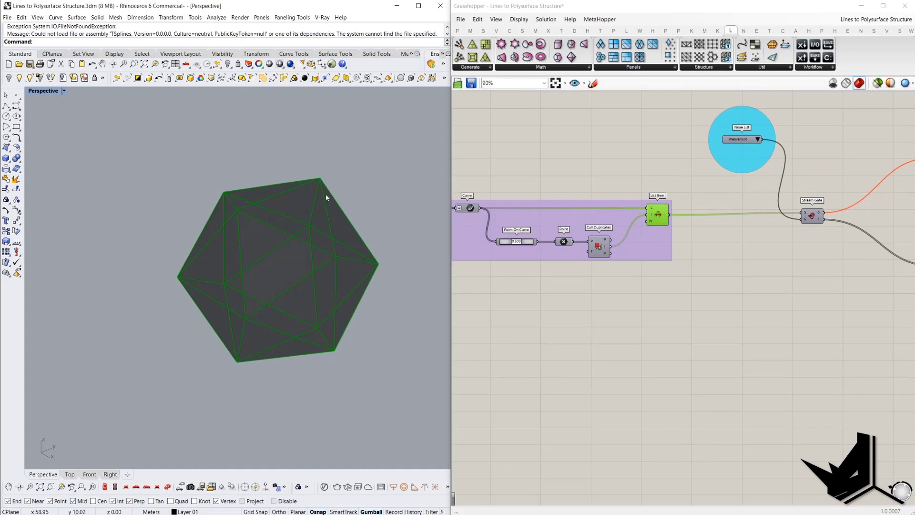
click(671, 190)
- Turn on the preview of Weaverbird's Mesh From Lines in the Weaverbird branch
right_drag(676, 180, 478, 211)
scroll(477, 211, down, 1)
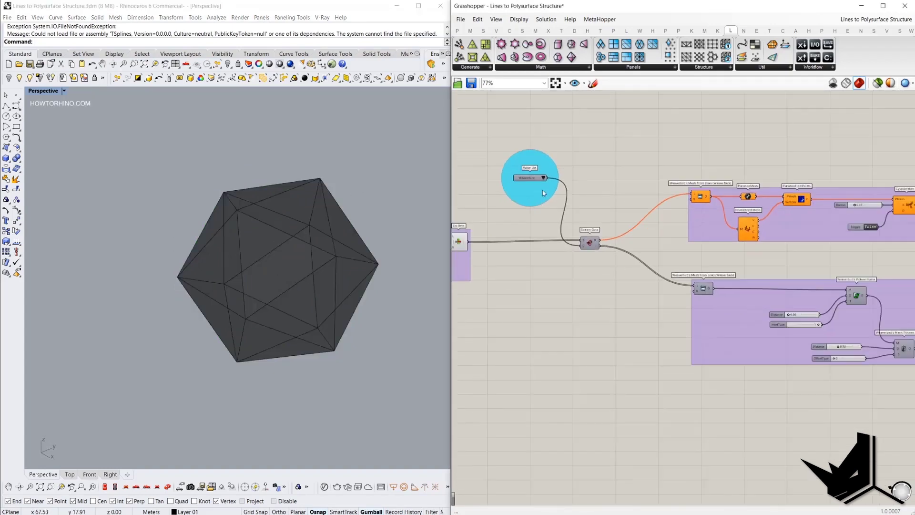
right_drag(588, 221, 573, 208)
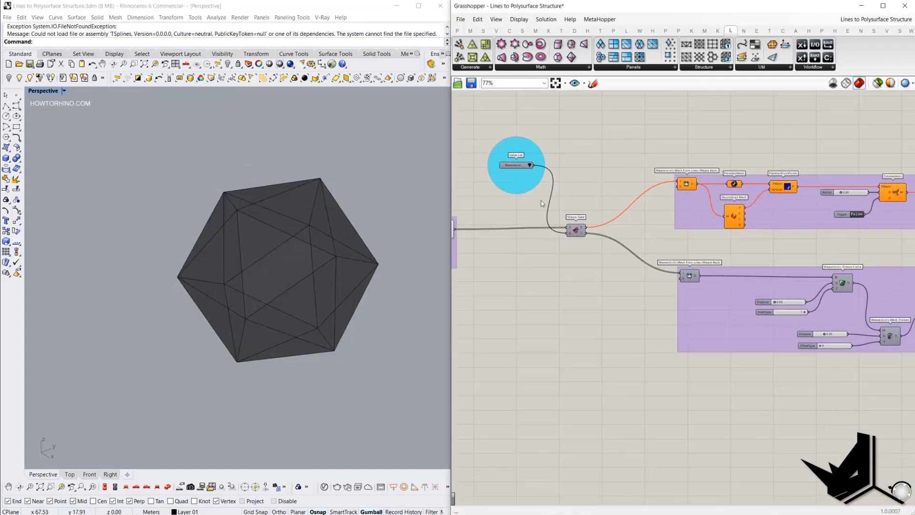
scroll(541, 201, up, 2)
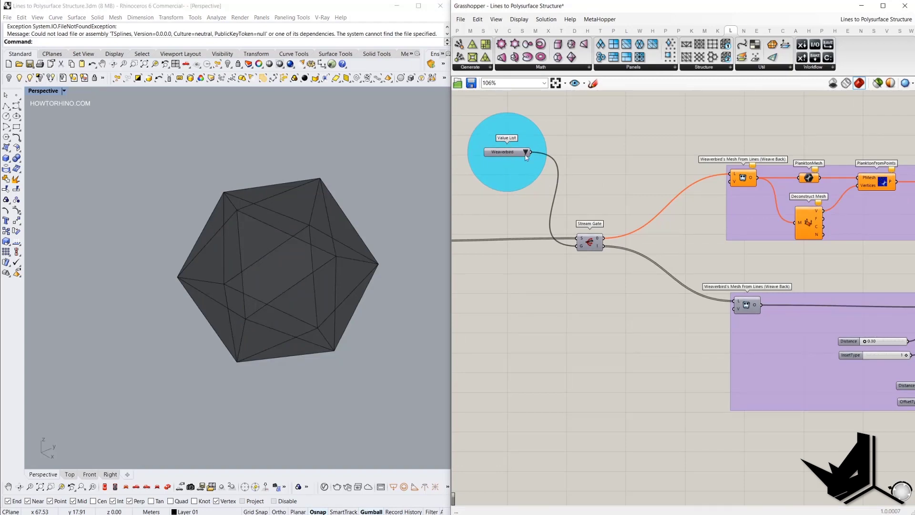
scroll(513, 157, down, 2)
right_drag(668, 258, 574, 222)
scroll(574, 222, up, 1)
click(587, 230)
scroll(574, 222, down, 4)
scroll(586, 228, up, 4)
middle_click(564, 194)
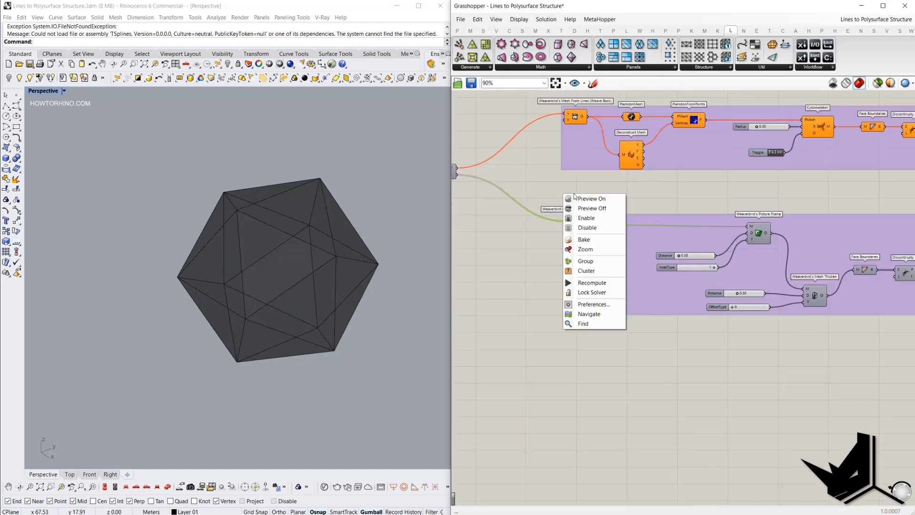
click(591, 198)
- Turn off the preview of the components in the duplicate-removal group
scroll(613, 207, down, 4)
right_drag(634, 214, 762, 227)
drag(650, 213, 577, 163)
middle_click(574, 163)
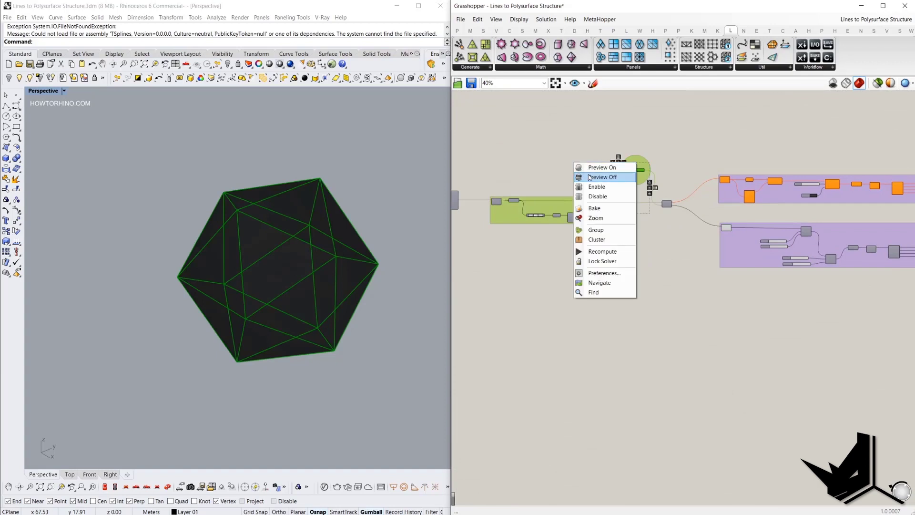
click(590, 178)
- Turn on the preview of Weaverbird's Picture Frame
right_drag(729, 245, 575, 236)
scroll(612, 246, up, 3)
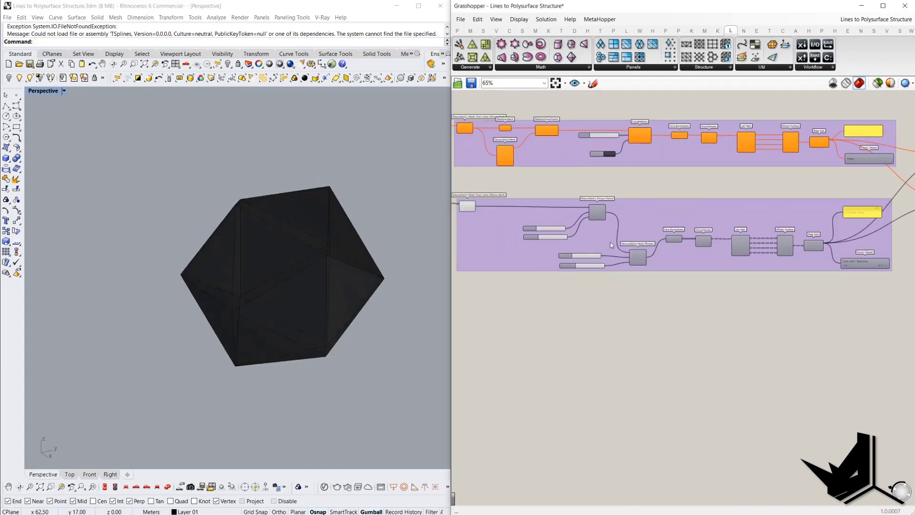
scroll(593, 212, up, 2)
click(590, 209)
middle_click(609, 162)
click(644, 167)
- Turn off the preview of Weaverbird's Mesh From Lines in the Weaverbird branch
right_drag(577, 203, 738, 213)
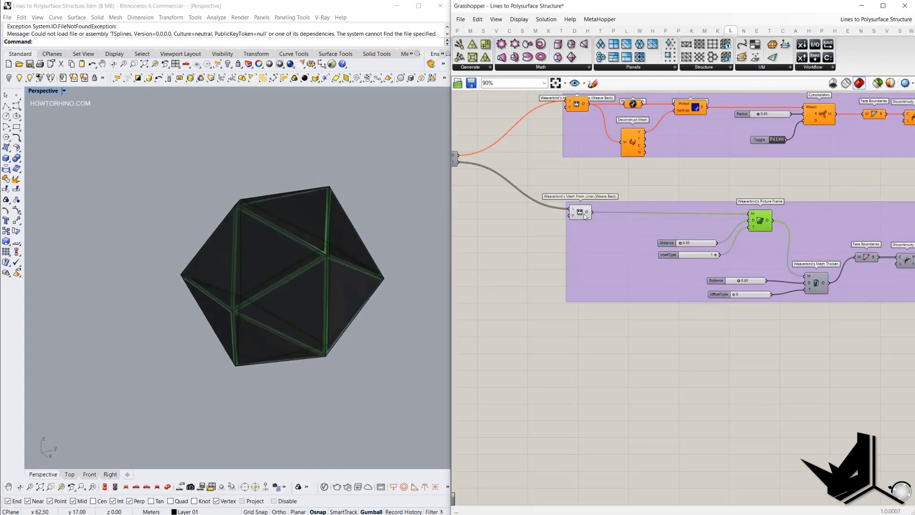
click(584, 214)
right_click(533, 174)
click(567, 186)
click(620, 187)
- Turn on the preview of Weaverbird's Mesh Thicken
right_drag(670, 197, 551, 183)
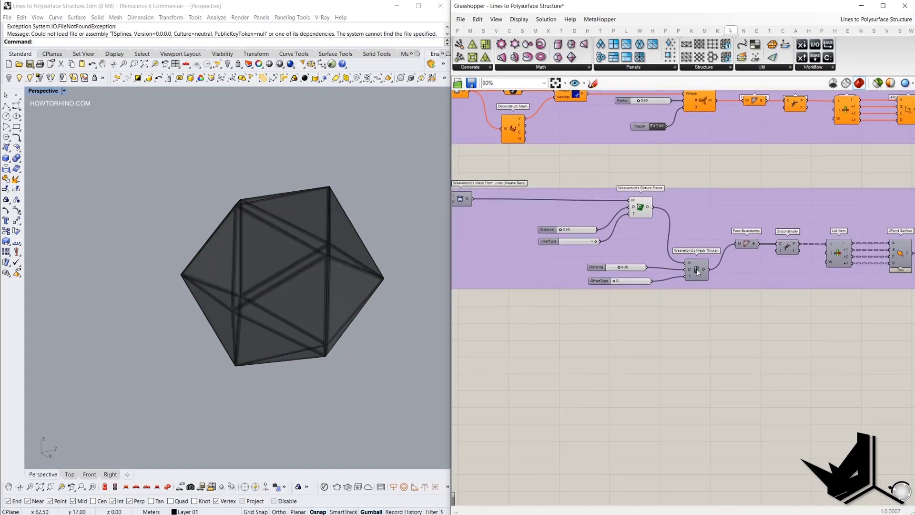
right_click(697, 271)
click(700, 170)
- Turn off the preview of the icosahedron, quad panels and custom shape base line groups
scroll(562, 251, down, 8)
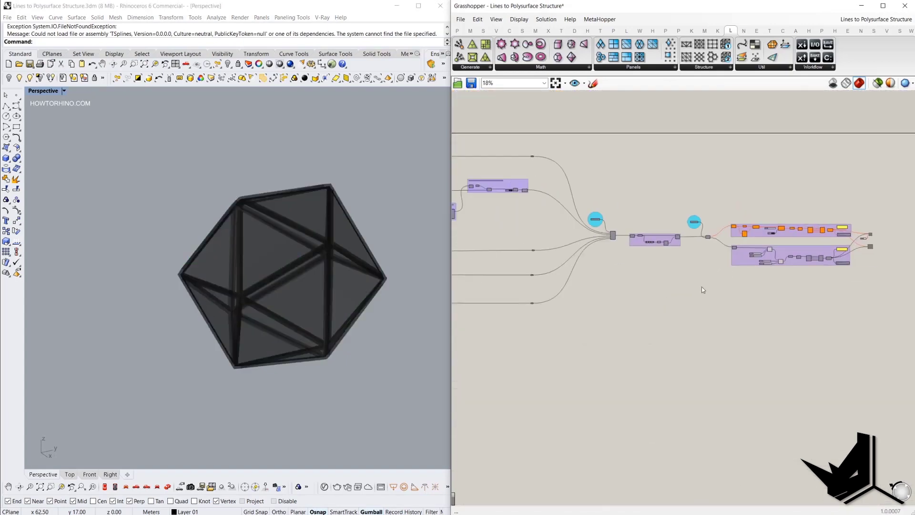
scroll(680, 261, down, 4)
drag(631, 293, 539, 241)
middle_click(539, 242)
click(562, 258)
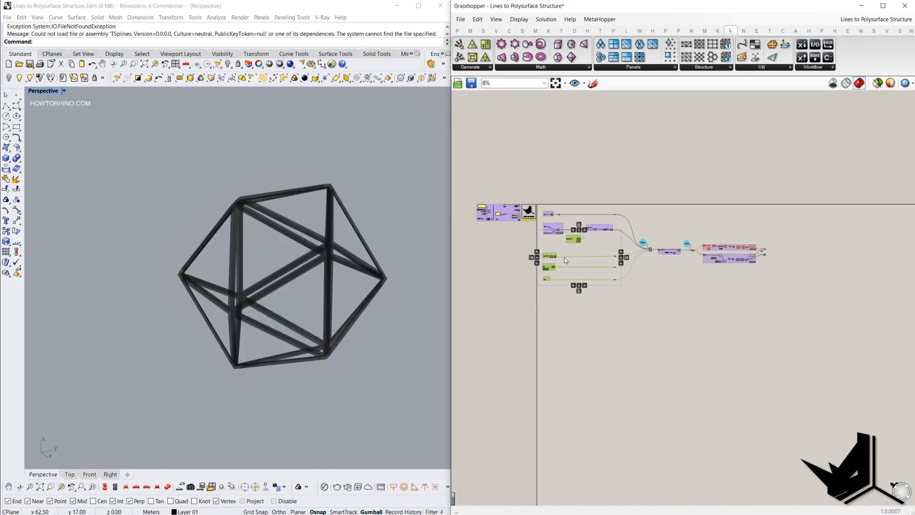
- Turn off the preview of Weaverbird's Picture Frame and Mesh Thicken
scroll(687, 265, up, 15)
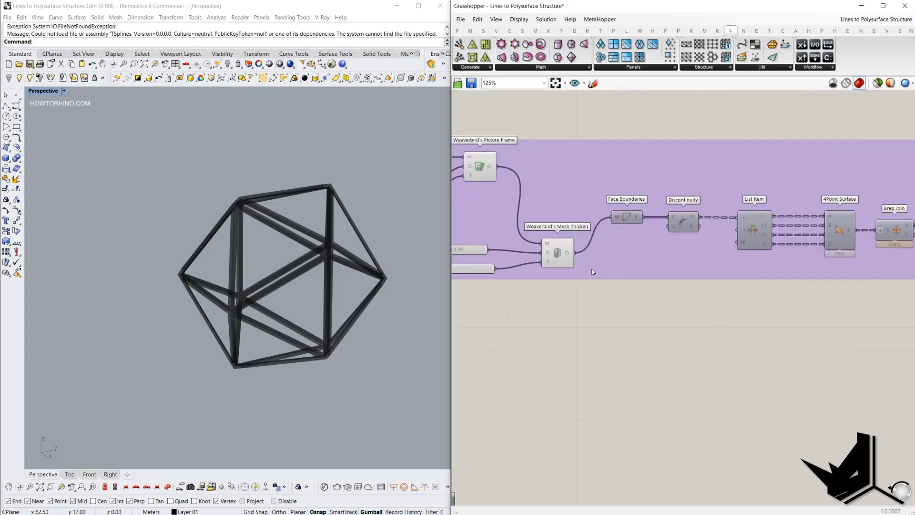
scroll(592, 272, down, 2)
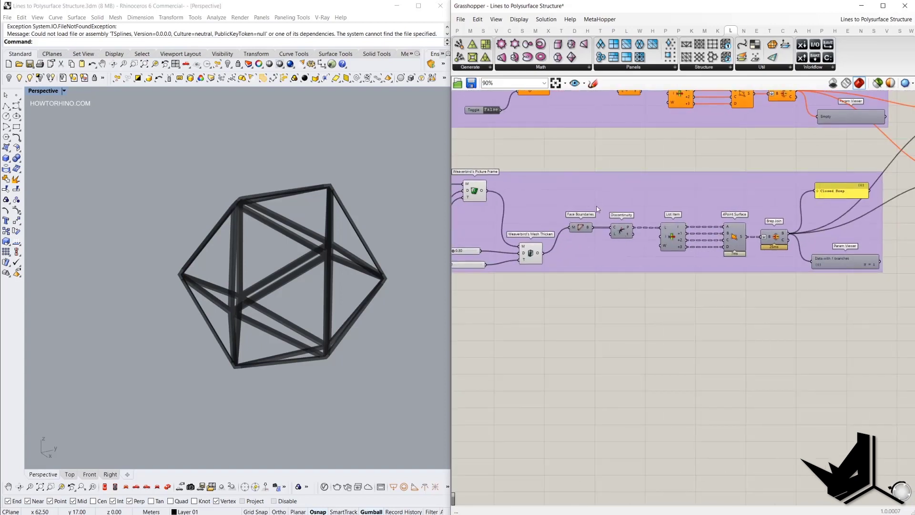
right_drag(536, 215, 556, 203)
drag(586, 322, 480, 166)
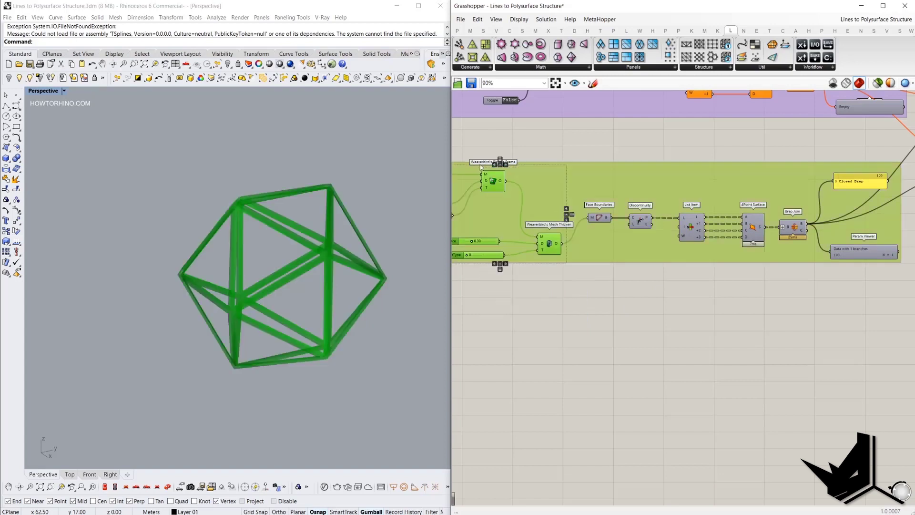
right_click(493, 133)
click(504, 146)
- Turn on the preview of the final Custom Preview and Brep Edges components and examine the icosahedron structure
right_drag(830, 224, 723, 220)
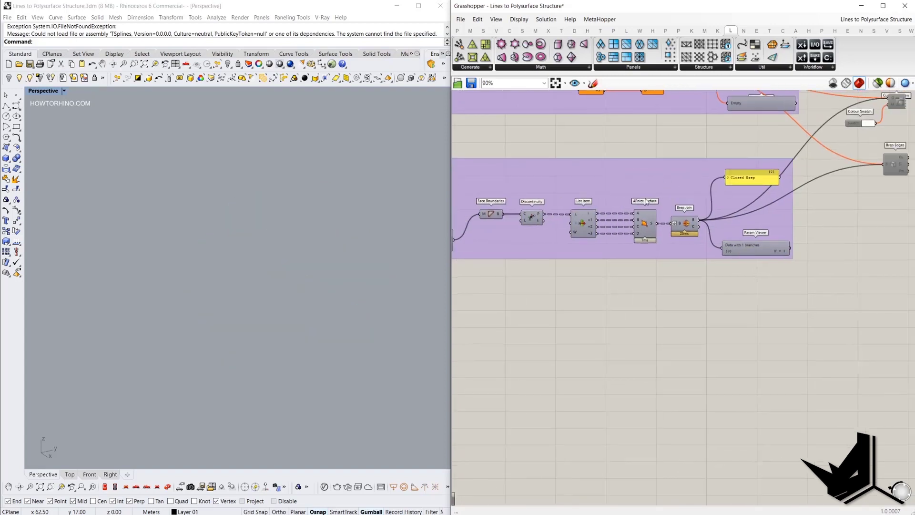
click(344, 212)
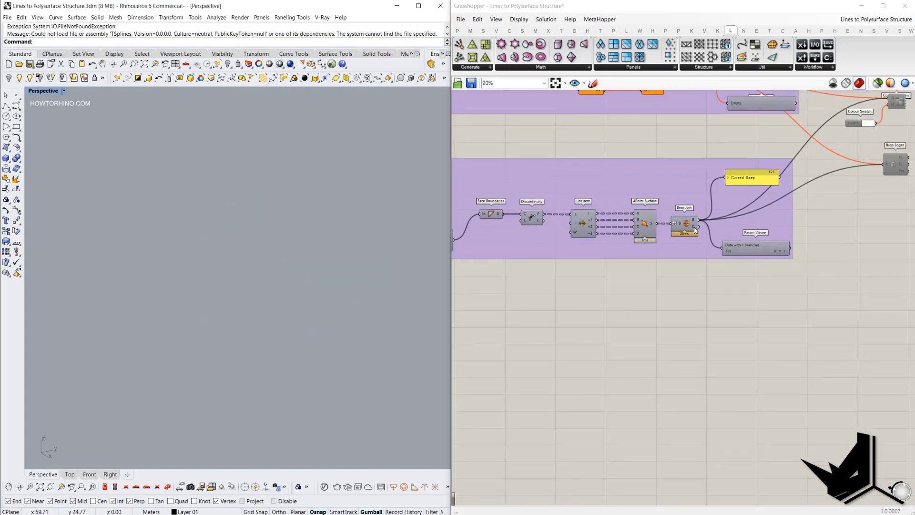
right_drag(709, 258, 592, 309)
scroll(593, 309, down, 2)
drag(746, 288, 688, 163)
middle_click(692, 142)
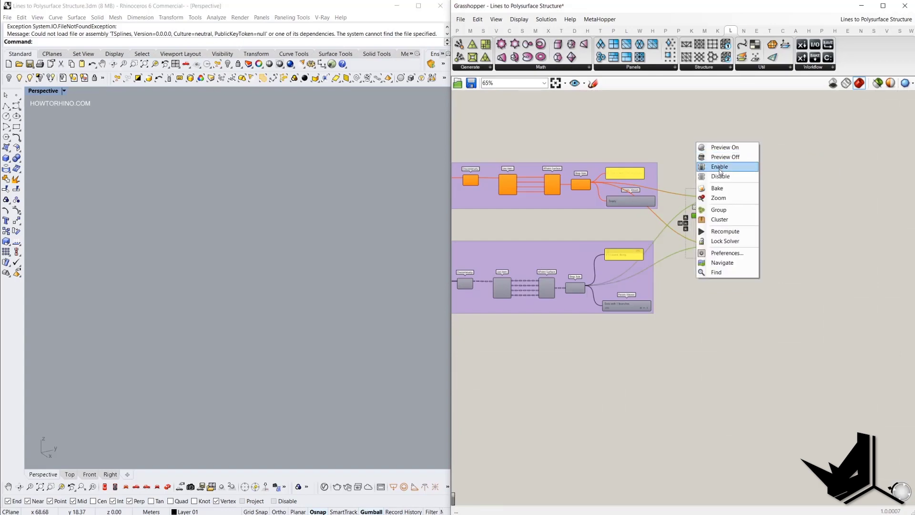
click(720, 147)
right_drag(354, 242, 287, 264)
scroll(287, 265, up, 3)
- Set the Distance slider feeding Weaverbird's Mesh Thicken to 0.40
right_drag(492, 266, 644, 259)
scroll(652, 291, up, 4)
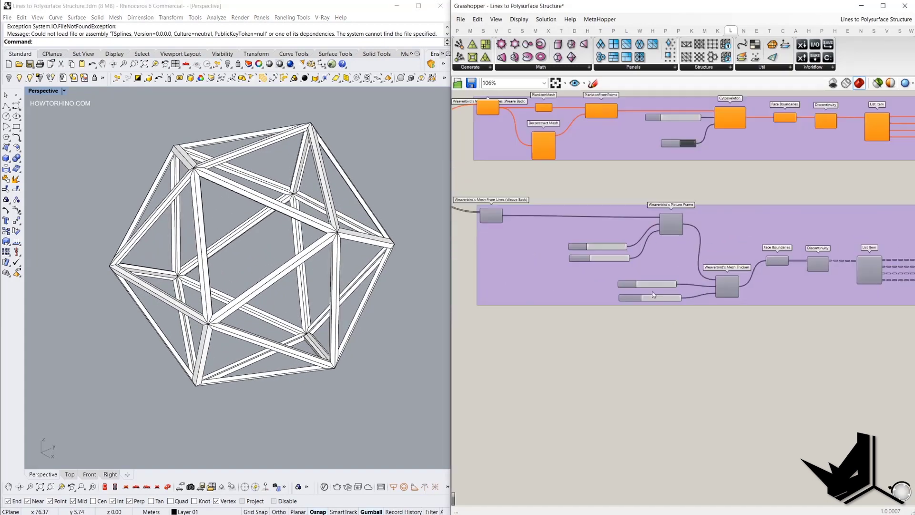
double_click(662, 296)
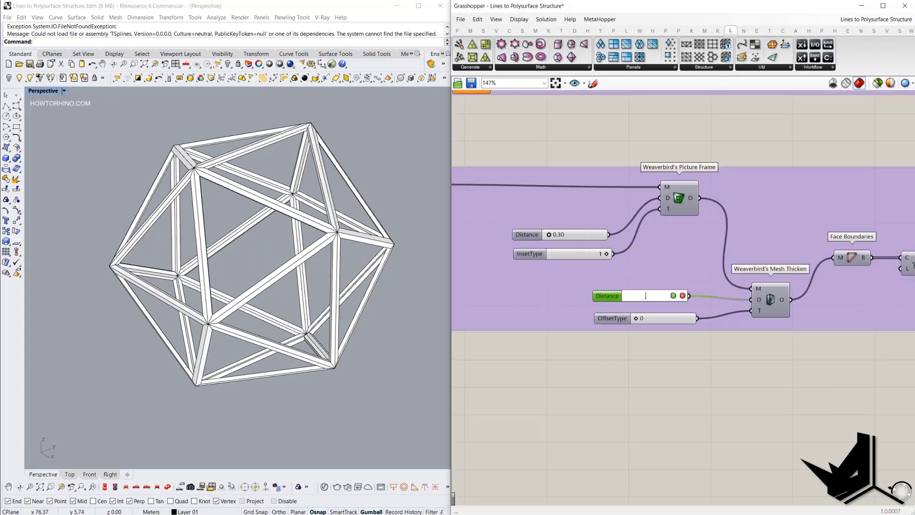
click(674, 295)
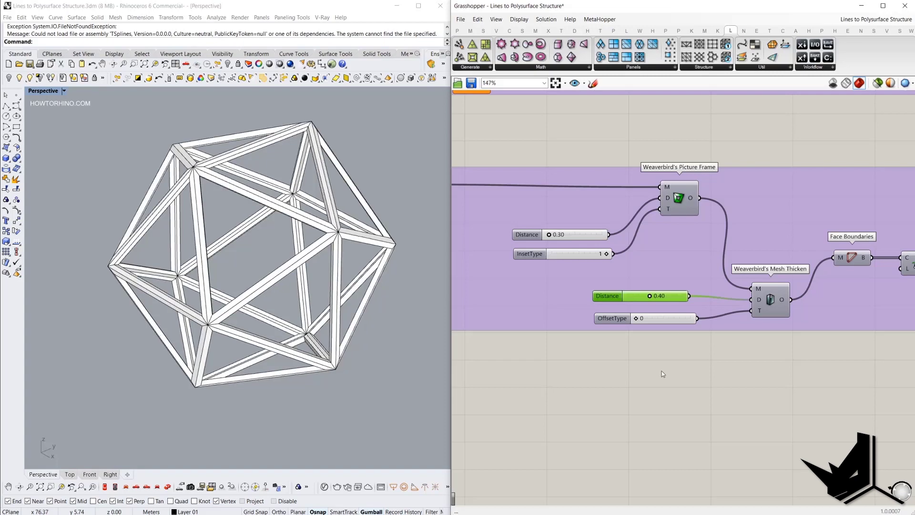
- Set the Distance slider feeding Weaverbird's Picture Frame to 0.40 and examine the thickened struts
double_click(572, 235)
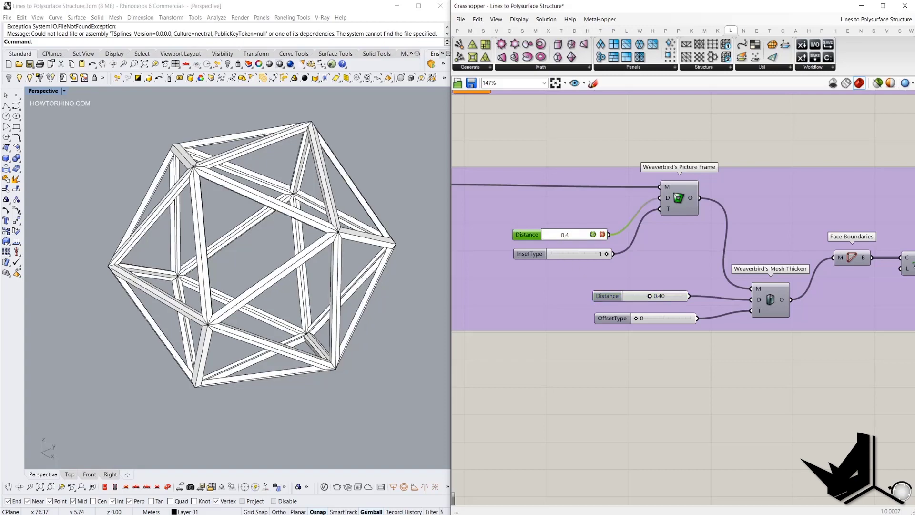
click(593, 234)
scroll(480, 245, down, 3)
right_drag(363, 247, 341, 250)
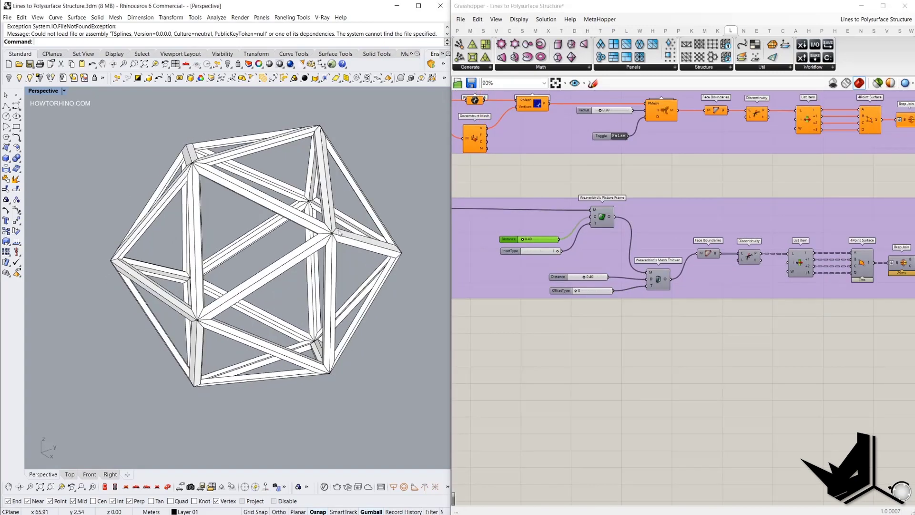
- Switch the Value List feeding the Stream Gate to Cytoskeleton and examine the resulting structure
right_drag(542, 254, 700, 282)
scroll(701, 282, down, 2)
right_drag(495, 191, 596, 210)
scroll(577, 193, up, 4)
scroll(609, 251, down, 2)
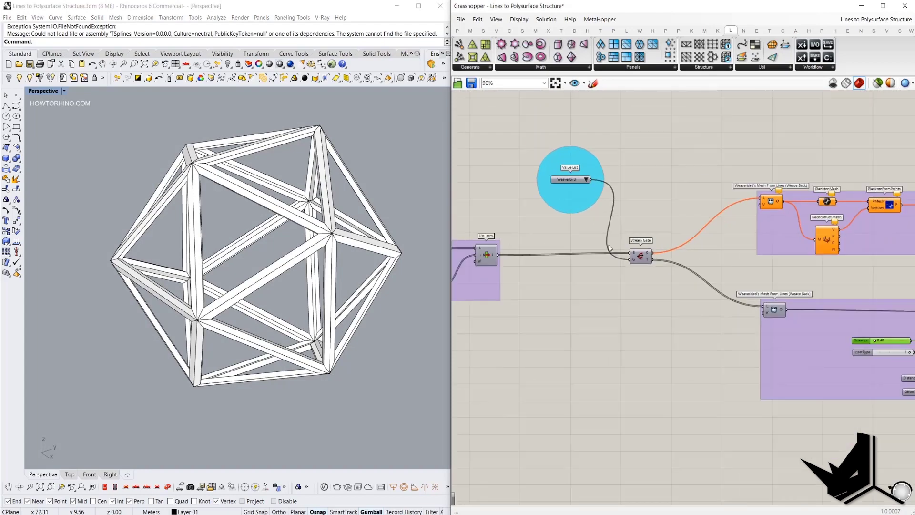
right_drag(314, 216, 342, 197)
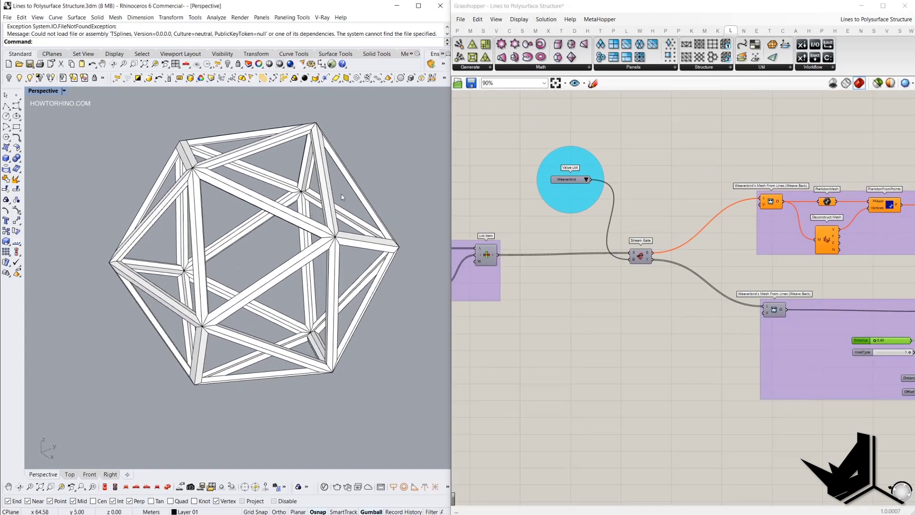
click(587, 179)
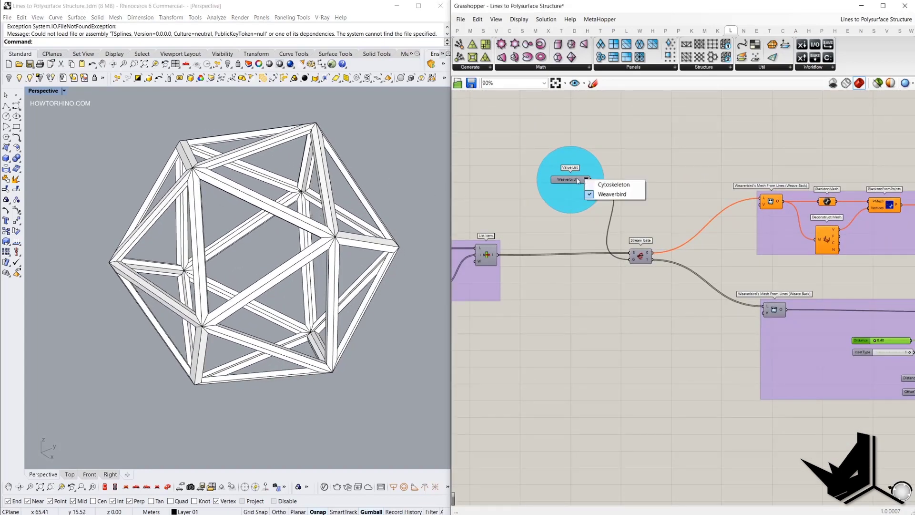
click(615, 185)
right_drag(370, 172, 378, 205)
- Set the Radius slider feeding the Cytoskeleton component to 0.50 and inspect the structure
right_drag(839, 224, 488, 204)
scroll(607, 199, up, 3)
click(621, 193)
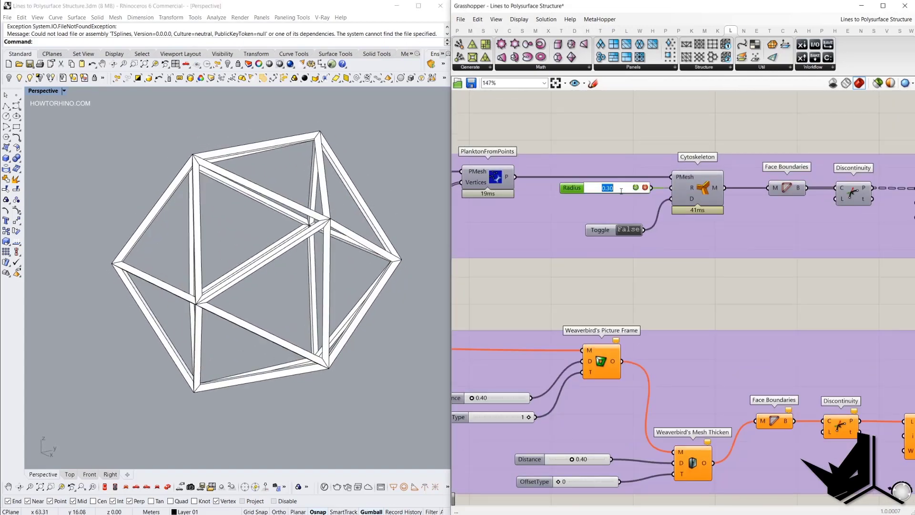
click(636, 187)
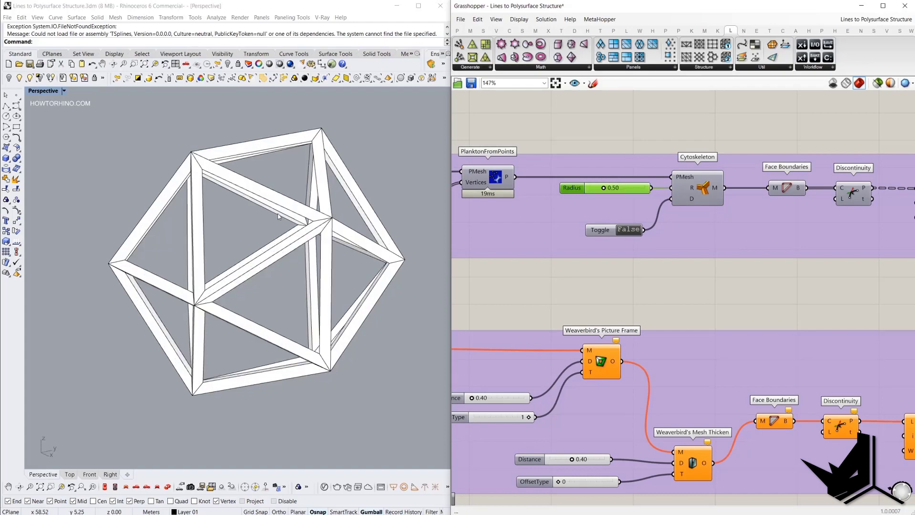
right_drag(278, 213, 306, 229)
- Turn off the preview of the final Custom Preview and Brep Edges components
scroll(712, 314, down, 5)
drag(712, 314, 657, 177)
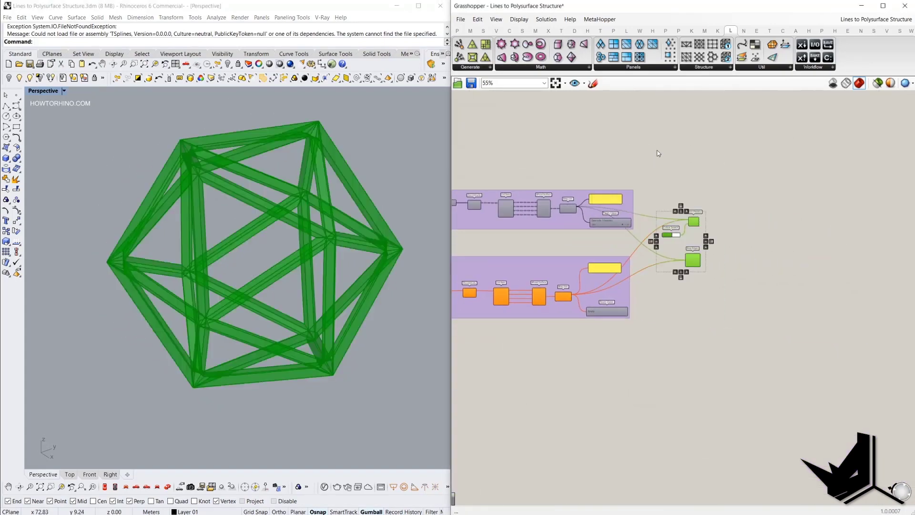
right_click(660, 149)
click(684, 182)
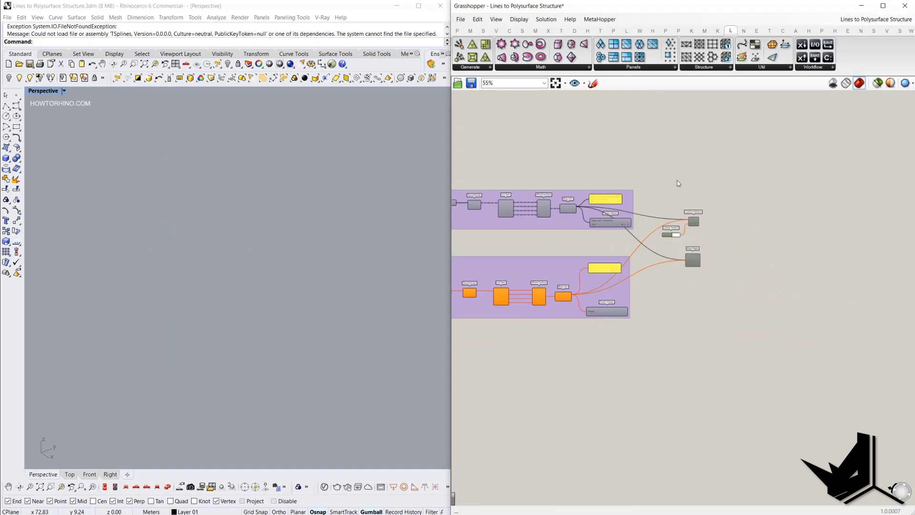
- Turn on the preview of the Surface parameter in the QUAD PANELS group and examine the surface
scroll(810, 233, down, 5)
right_drag(561, 264, 694, 261)
scroll(615, 246, up, 1)
scroll(615, 249, up, 4)
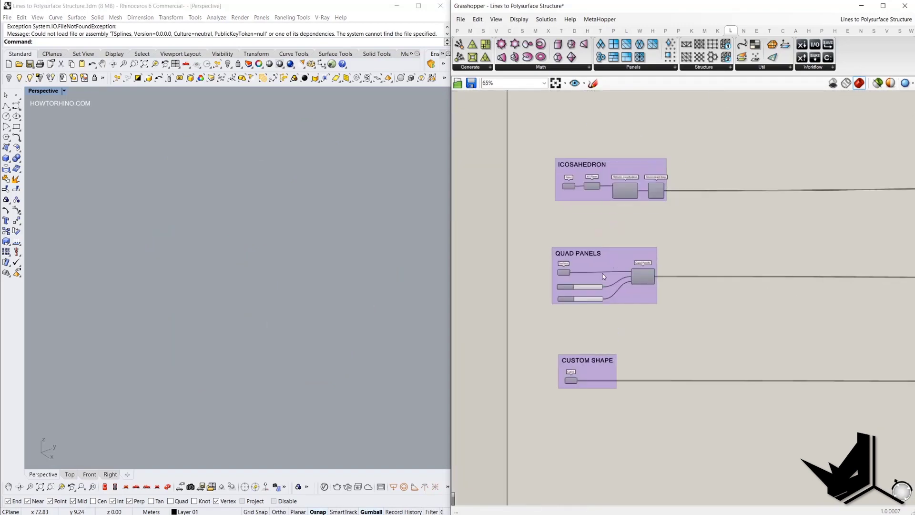
scroll(602, 248, down, 1)
scroll(602, 241, up, 1)
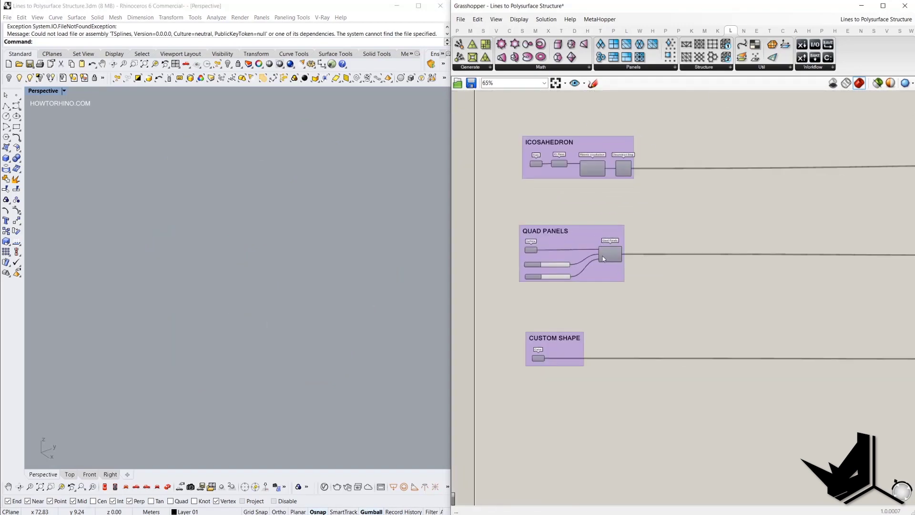
scroll(613, 262, up, 2)
click(499, 245)
middle_click(513, 182)
click(530, 188)
right_drag(205, 224, 271, 242)
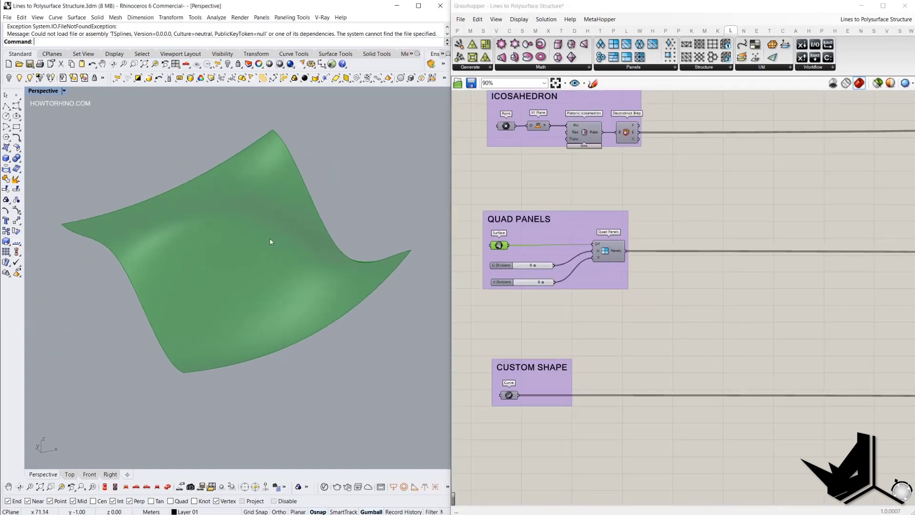
- Turn on the preview of the Quad Panels component
click(607, 251)
right_click(682, 203)
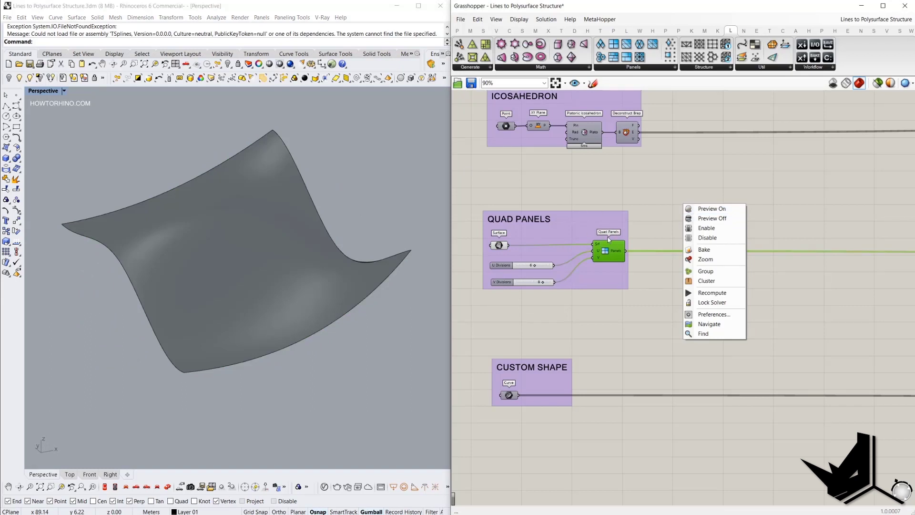
click(664, 179)
right_click(663, 179)
click(692, 185)
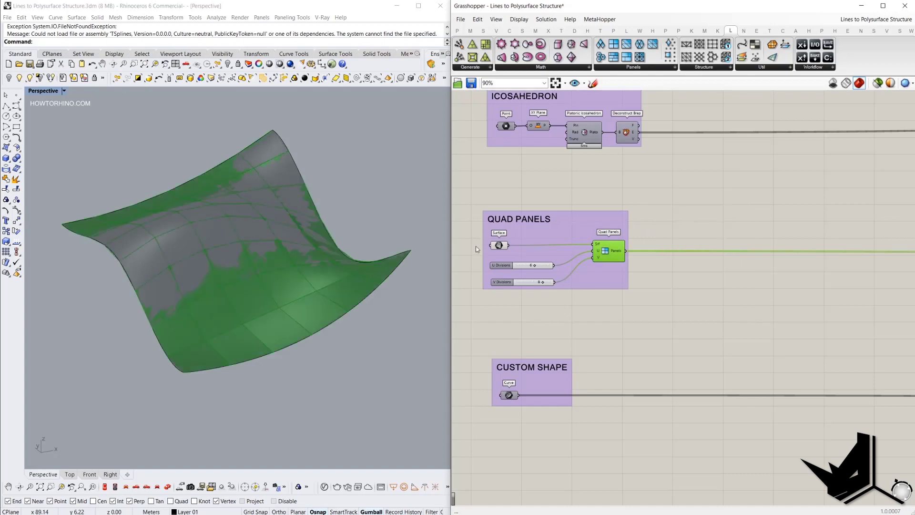
- Turn off the preview of the Surface parameter in the QUAD PANELS group and examine the panels
drag(527, 197, 481, 260)
right_click(511, 180)
click(547, 192)
mouse_move(307, 217)
right_down()
mouse_move(347, 226)
mouse_move(271, 230)
mouse_move(305, 227)
right_up()
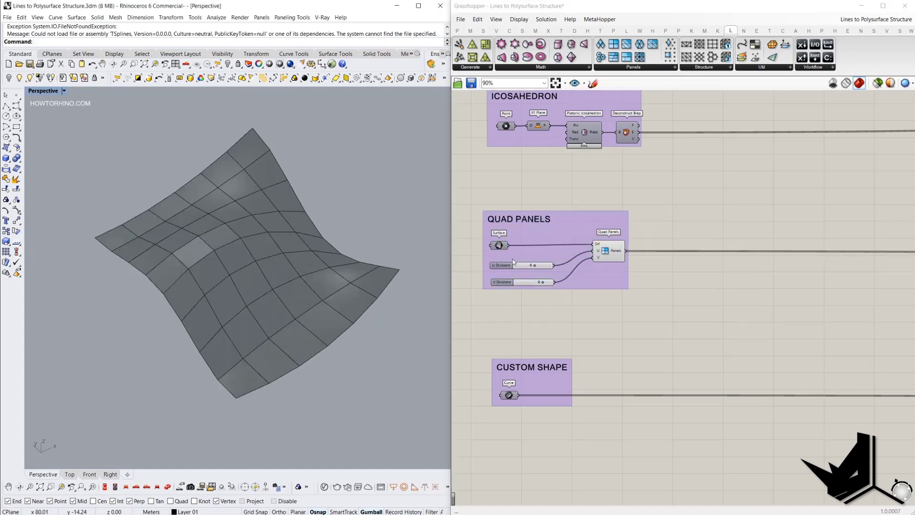
right_drag(620, 244, 557, 239)
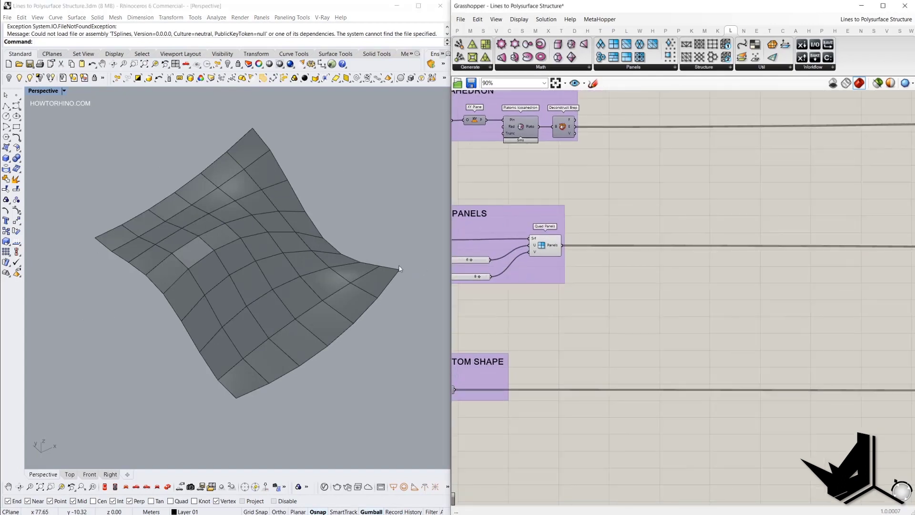
- Set the base shape Value List feeding the Stream Filter to QUAD PANELS
scroll(715, 226, down, 5)
right_drag(762, 226, 501, 226)
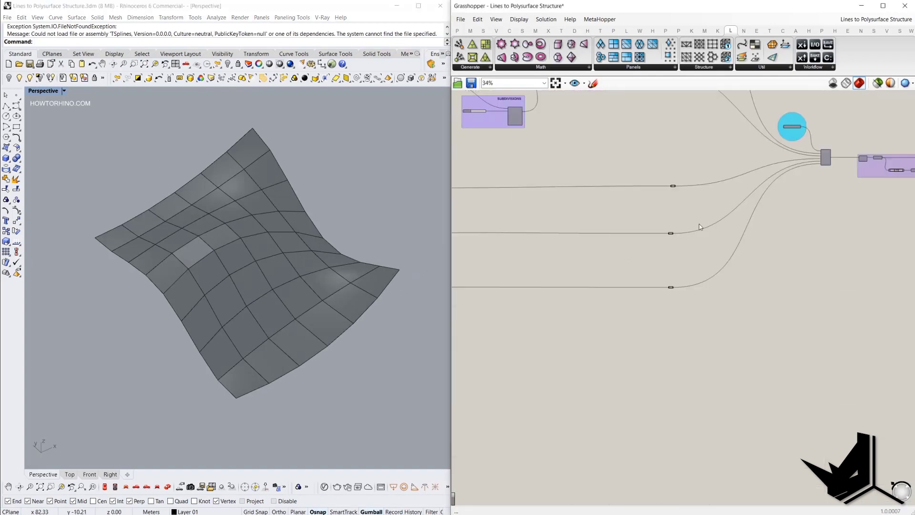
right_drag(849, 170, 634, 233)
scroll(651, 223, up, 8)
scroll(661, 230, down, 6)
scroll(470, 147, up, 5)
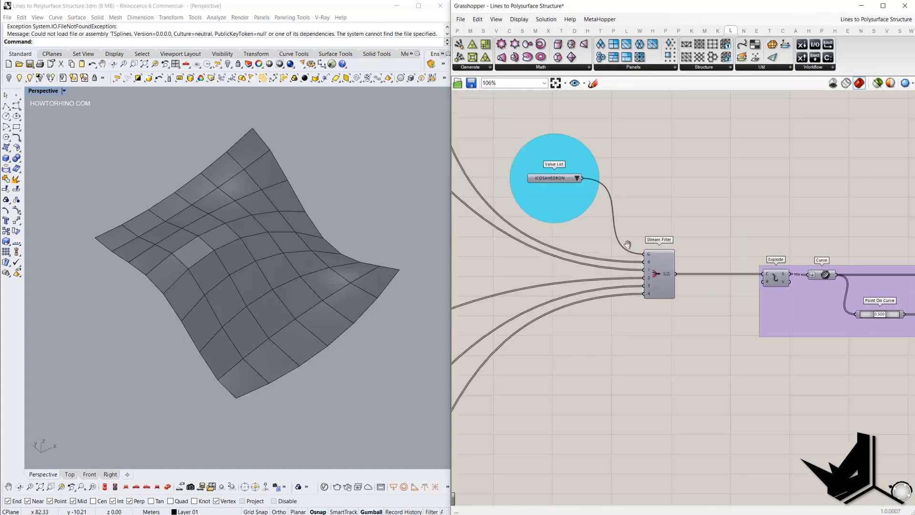
click(618, 189)
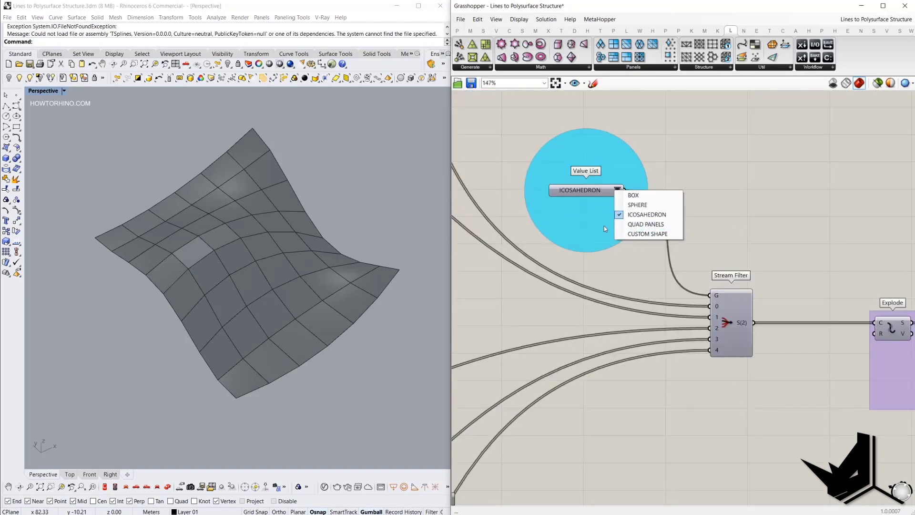
click(649, 226)
- Examine the path from the Stream Filter through the Explode, Cull Duplicates and List Item components to the Stream Gate
scroll(636, 223, down, 4)
right_drag(684, 257, 628, 250)
scroll(629, 249, up, 3)
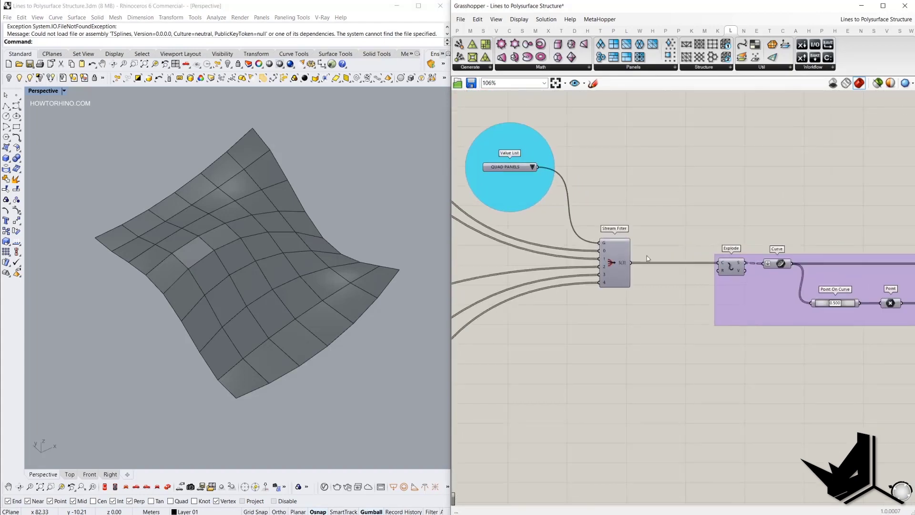
click(728, 267)
mouse_move(407, 253)
right_down()
mouse_move(421, 254)
mouse_move(396, 259)
right_up()
right_drag(842, 286, 674, 260)
scroll(674, 260, down, 3)
scroll(830, 305, up, 2)
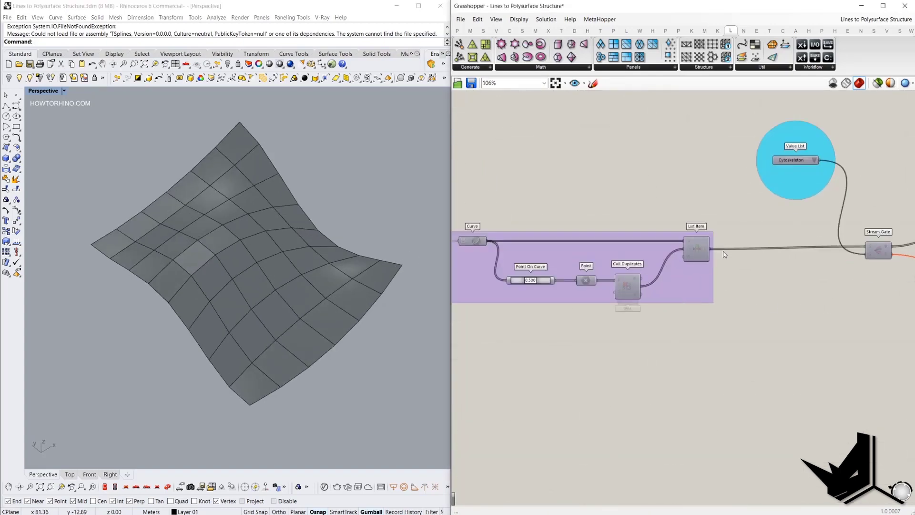
right_drag(829, 300, 653, 281)
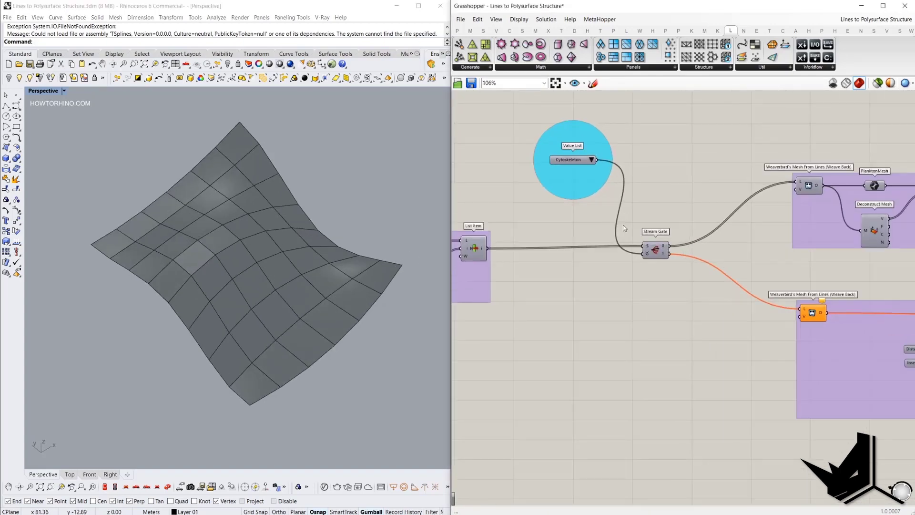
- Turn off the preview of the components in the ICOSAHEDRON, QUAD PANELS and CUSTOM SHAPE groups
scroll(620, 293, down, 5)
right_drag(589, 323, 747, 294)
scroll(648, 330, down, 2)
drag(648, 331, 492, 235)
right_click(553, 230)
click(571, 242)
- Set the thickening method Value List feeding the Stream Gate to Weaverbird
right_drag(812, 248, 637, 247)
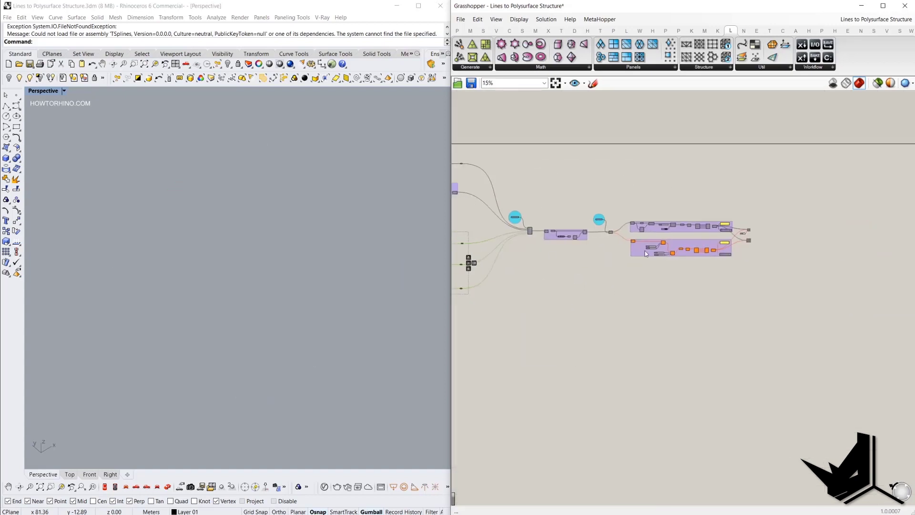
scroll(636, 246, up, 8)
scroll(584, 241, down, 1)
right_drag(564, 226, 662, 254)
scroll(585, 174, up, 2)
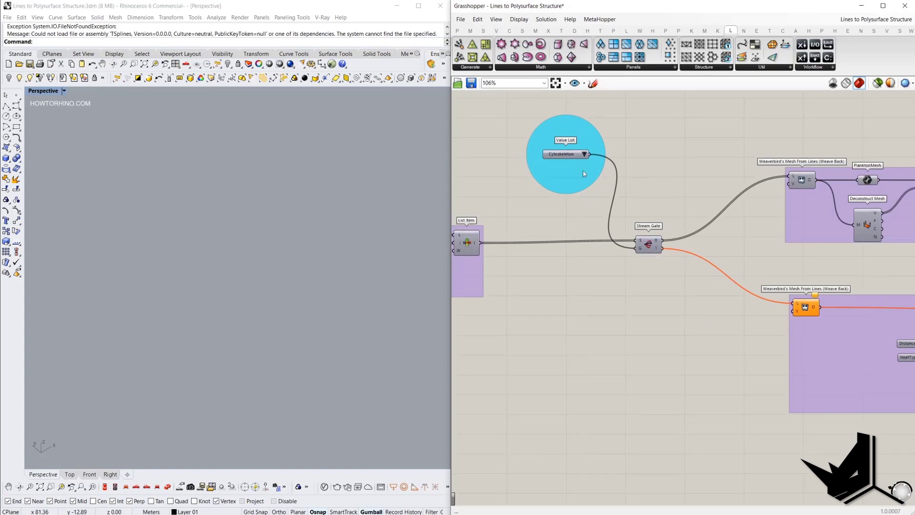
click(585, 154)
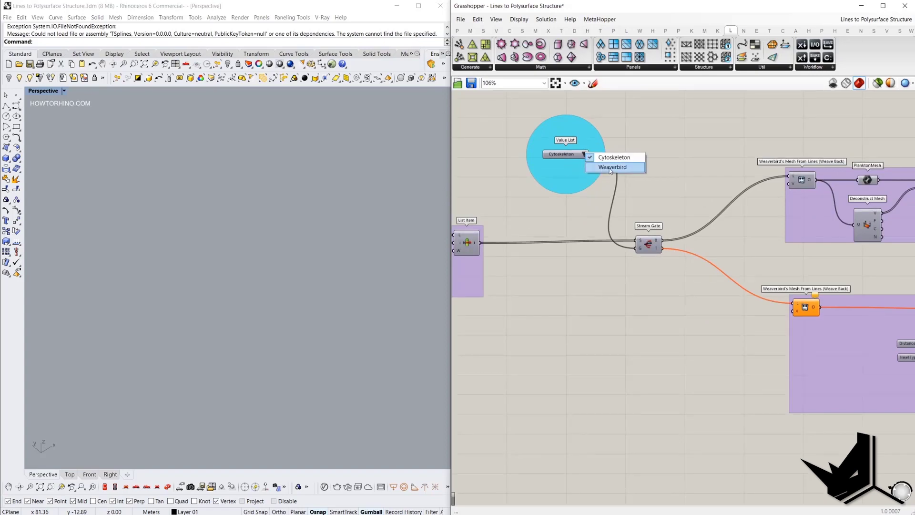
click(610, 169)
- Turn on the preview of the final Custom Preview and Brep Edges components
scroll(631, 208, down, 3)
scroll(789, 301, up, 2)
right_drag(908, 300, 377, 290)
drag(756, 288, 644, 116)
right_click(653, 102)
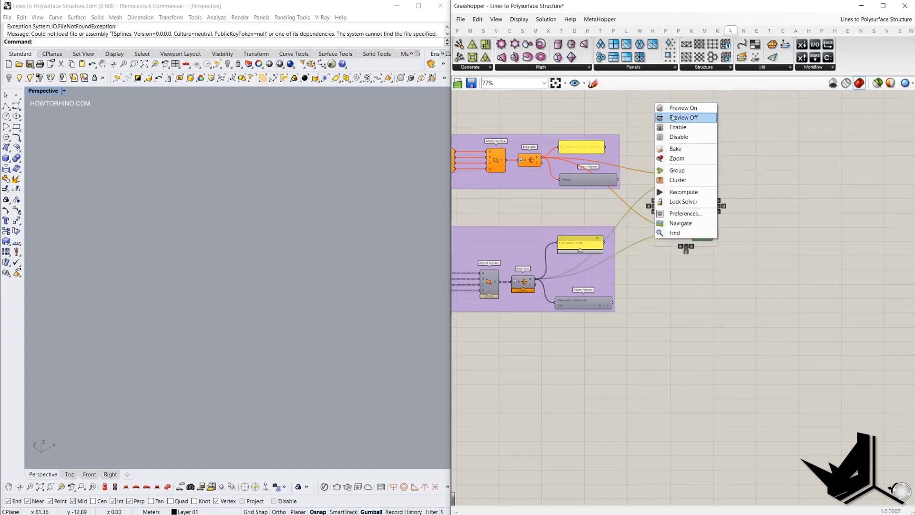
click(675, 129)
right_drag(350, 196, 271, 215)
click(721, 283)
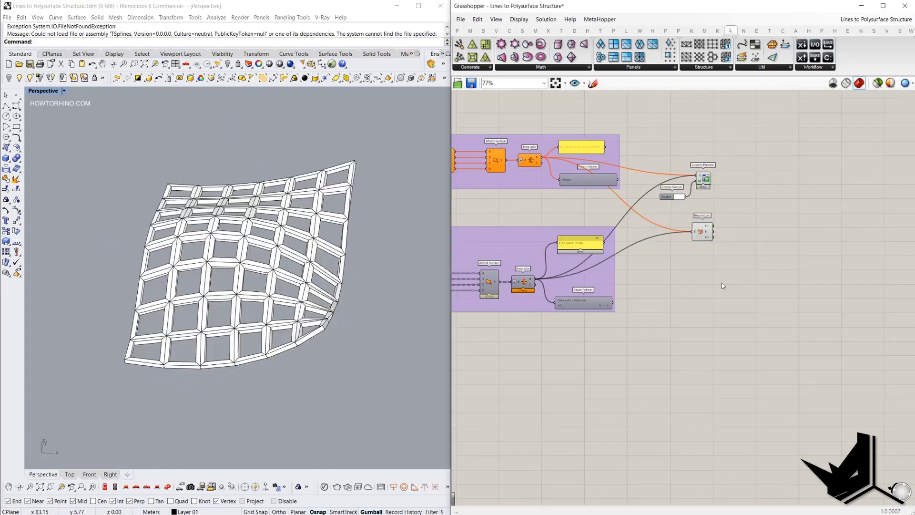
- Set the Distance sliders of both Weaverbird's Picture Frame and Weaverbird's Mesh Thicken to 0.20
right_drag(343, 281, 300, 272)
scroll(295, 295, up, 7)
scroll(295, 296, down, 6)
scroll(541, 241, up, 3)
right_drag(581, 253, 900, 222)
scroll(680, 256, down, 3)
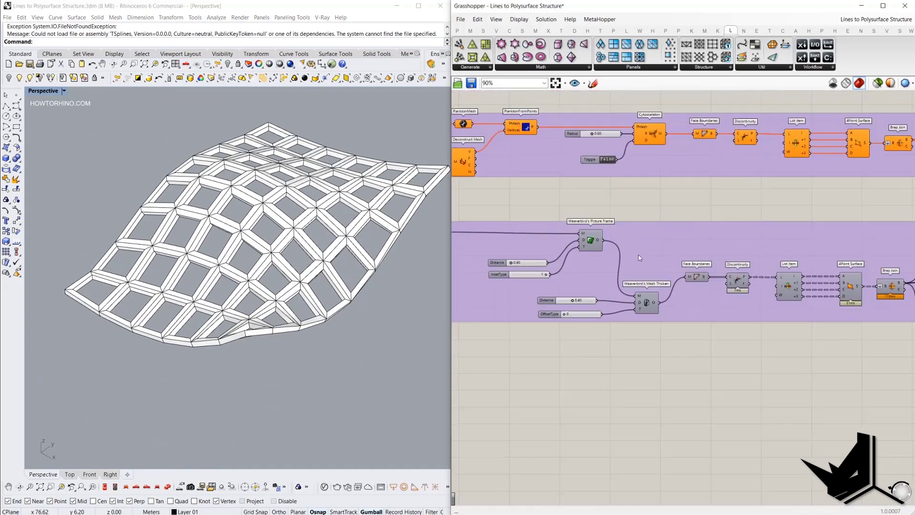
right_drag(362, 262, 362, 303)
scroll(579, 313, up, 4)
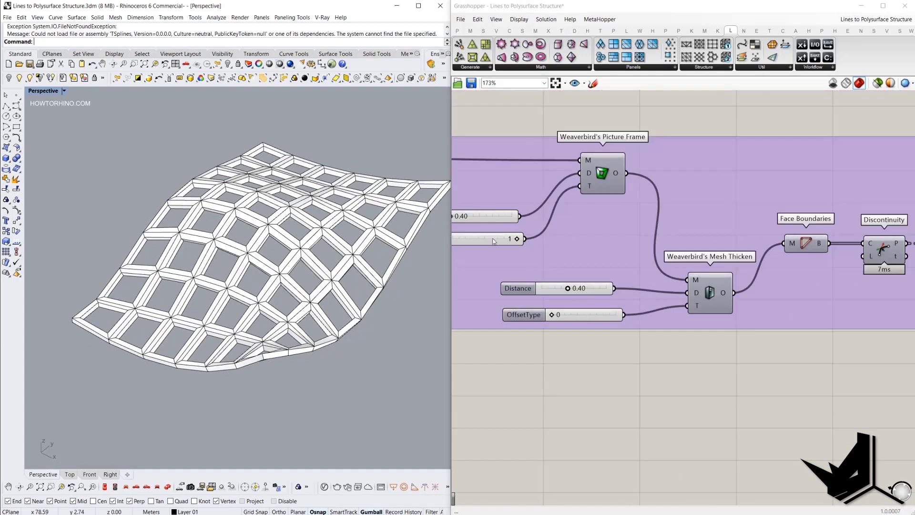
double_click(532, 261)
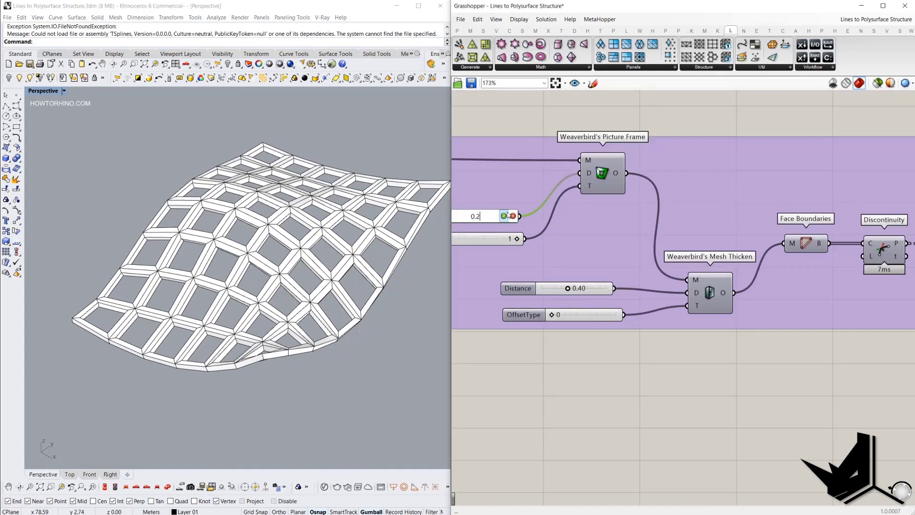
click(504, 216)
double_click(598, 289)
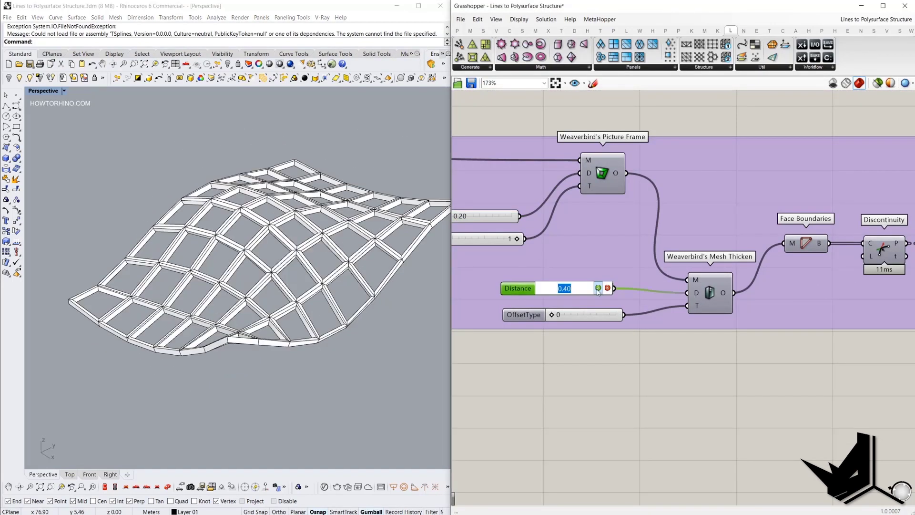
key(Return)
- Switch the thickening method Value List to Cytoskeleton
right_drag(566, 370, 694, 357)
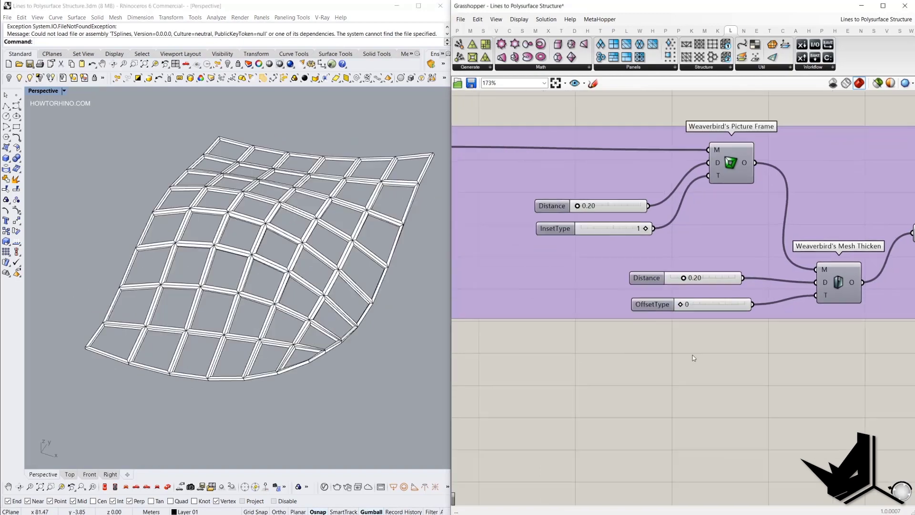
scroll(694, 358, down, 5)
scroll(476, 201, up, 3)
right_drag(474, 149, 562, 205)
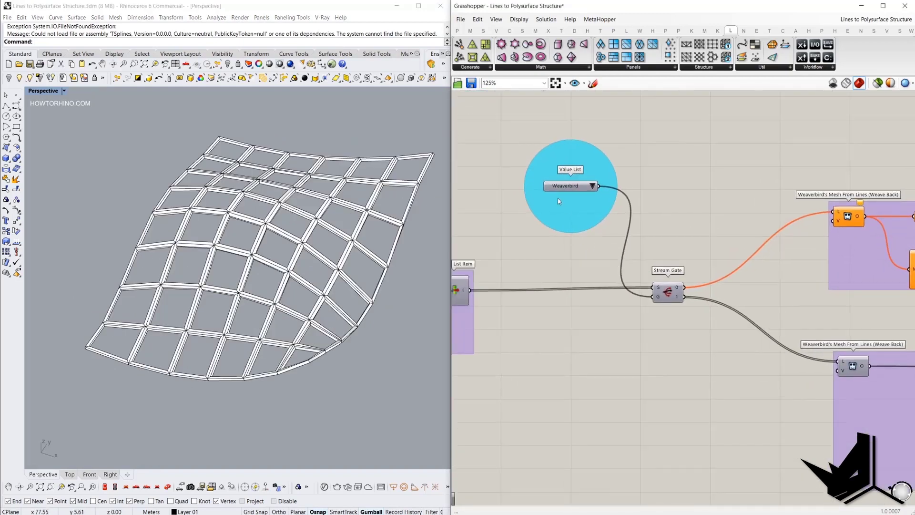
click(593, 186)
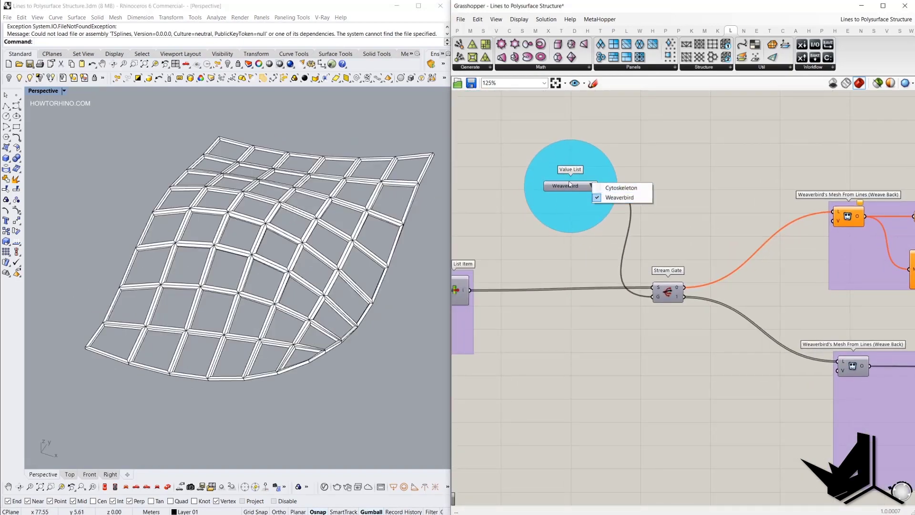
click(614, 188)
- Set the Radius slider of the Cytoskeleton component to 0.3
right_drag(334, 241, 309, 235)
scroll(574, 272, down, 3)
scroll(739, 244, up, 3)
double_click(688, 223)
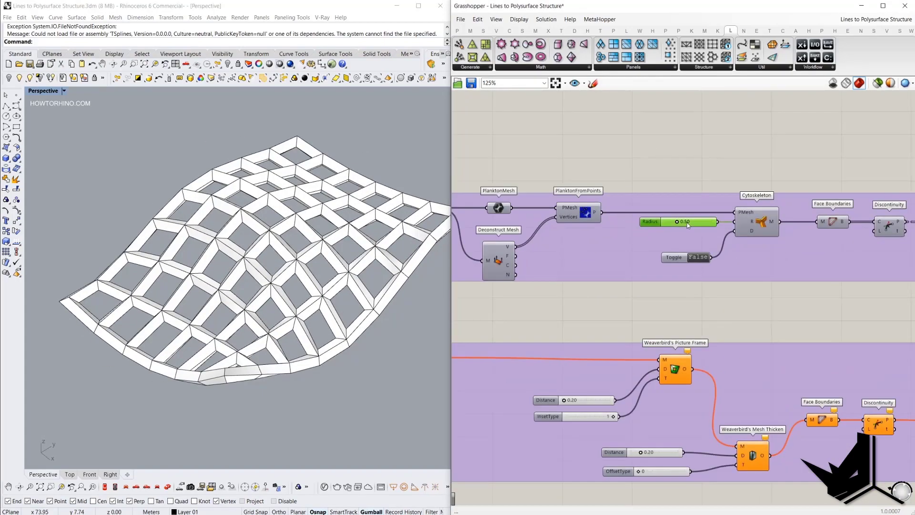
text(0.3)
key(Return)
- Examine the Brep Join output panel of the Cytoskeleton branch and the resulting quad panel structure
scroll(863, 273, down, 2)
right_drag(862, 274, 458, 246)
scroll(667, 238, up, 3)
right_drag(635, 215, 634, 186)
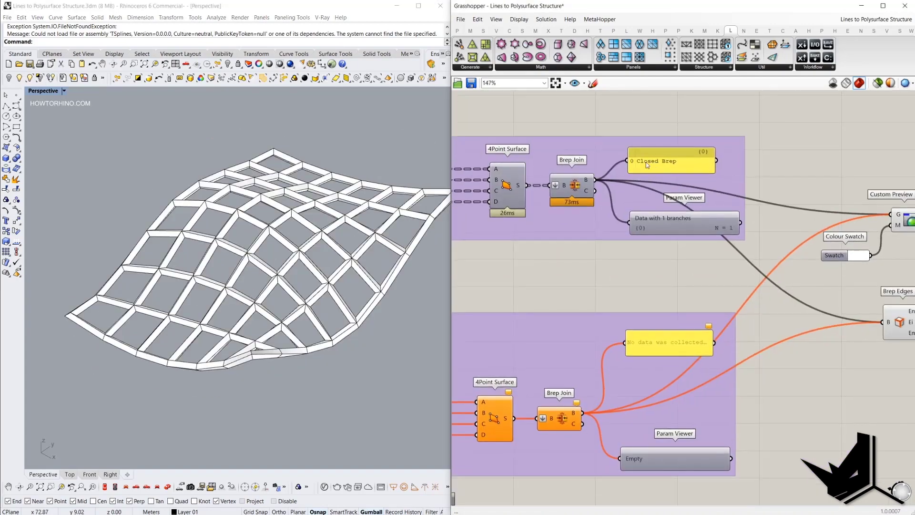
right_drag(395, 196, 334, 202)
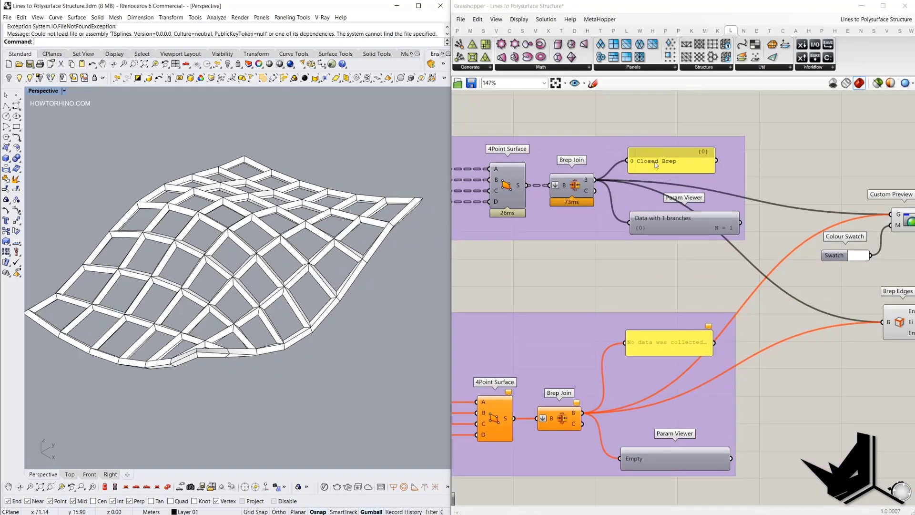
right_click(837, 273)
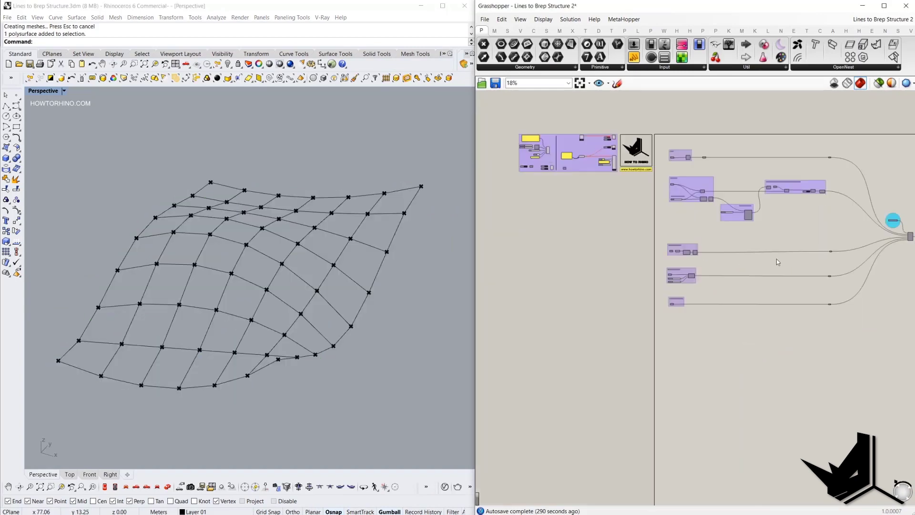
- Turn on the preview of the Curve parameter in the CUSTOM SHAPE group of the Lines to Brep Structure definition
scroll(669, 306, up, 9)
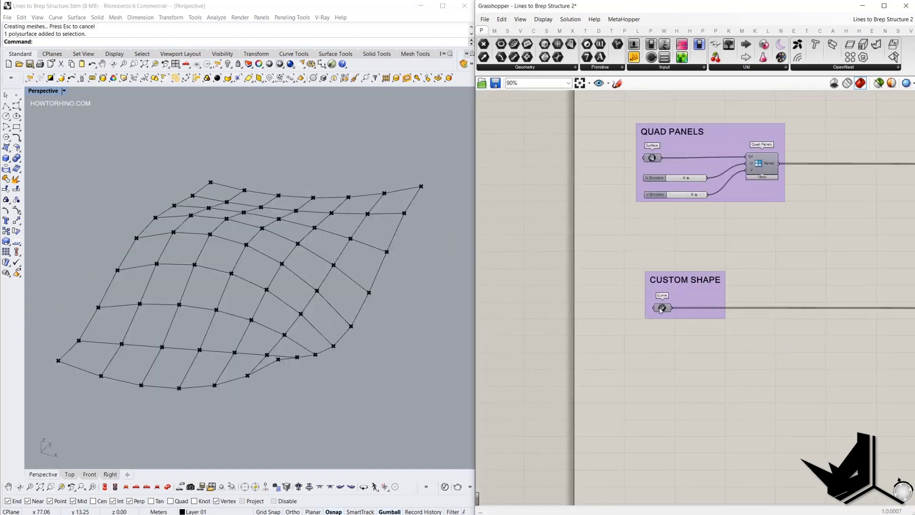
click(661, 306)
right_click(656, 242)
click(662, 249)
- Turn off the preview of the duplicate-line removal components between the Stream Filter and the Stream Gate
scroll(653, 252, down, 6)
right_drag(720, 238, 564, 260)
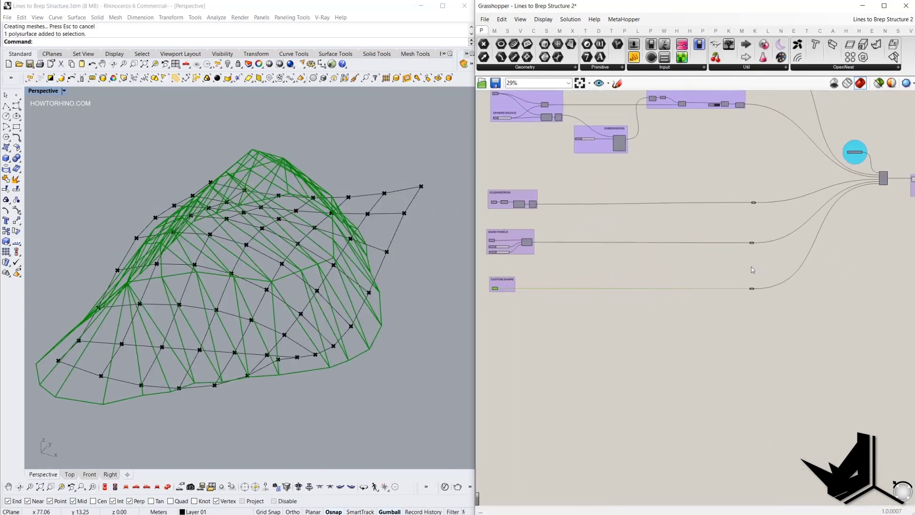
right_drag(751, 269, 560, 270)
scroll(561, 270, down, 2)
drag(781, 309, 672, 154)
right_click(672, 155)
click(686, 170)
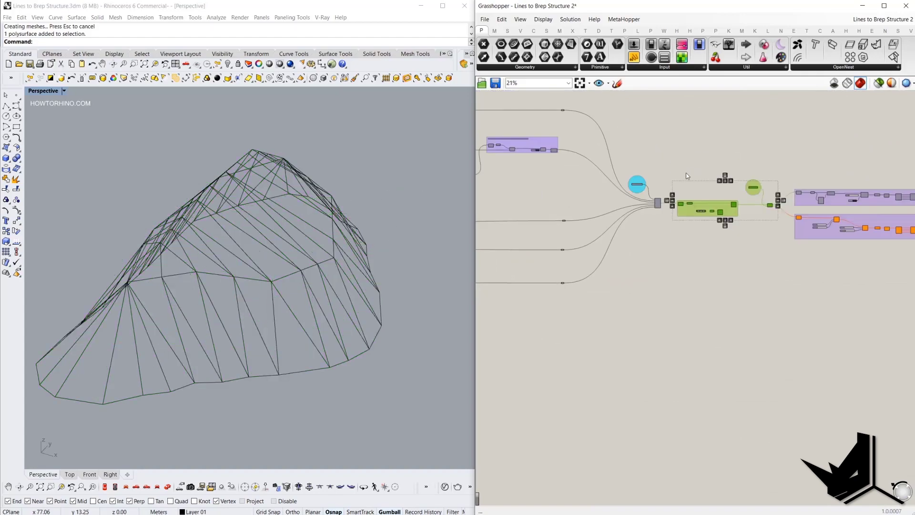
- Inspect the custom shape lines and set the base shape Value List to CUSTOM SHAPE
mouse_move(369, 244)
right_down()
mouse_move(353, 238)
mouse_move(386, 225)
mouse_move(376, 213)
mouse_move(351, 255)
mouse_move(387, 231)
mouse_move(182, 263)
mouse_move(370, 244)
right_up()
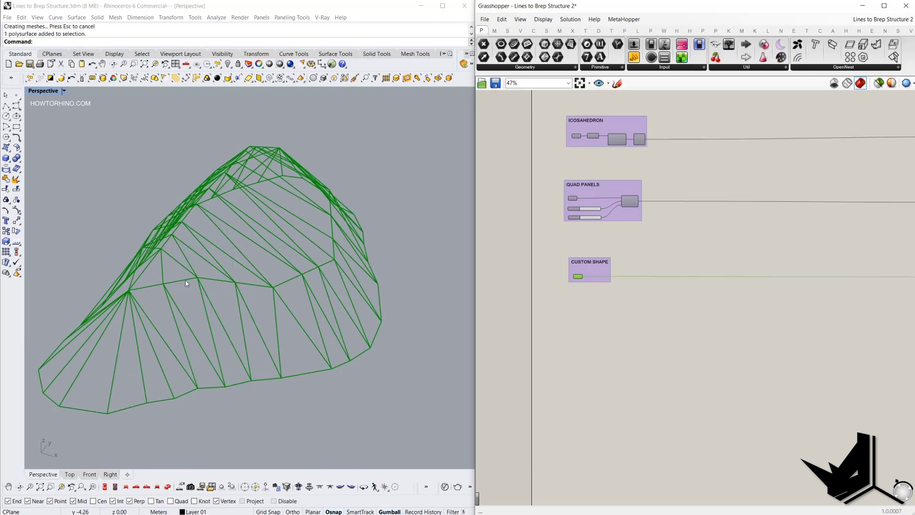
right_drag(316, 394, 422, 328)
scroll(576, 288, up, 5)
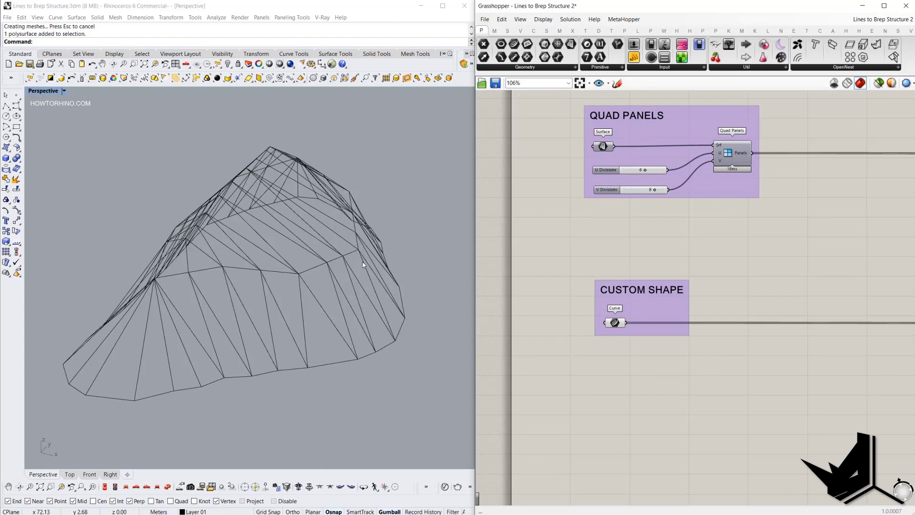
right_drag(282, 254, 255, 255)
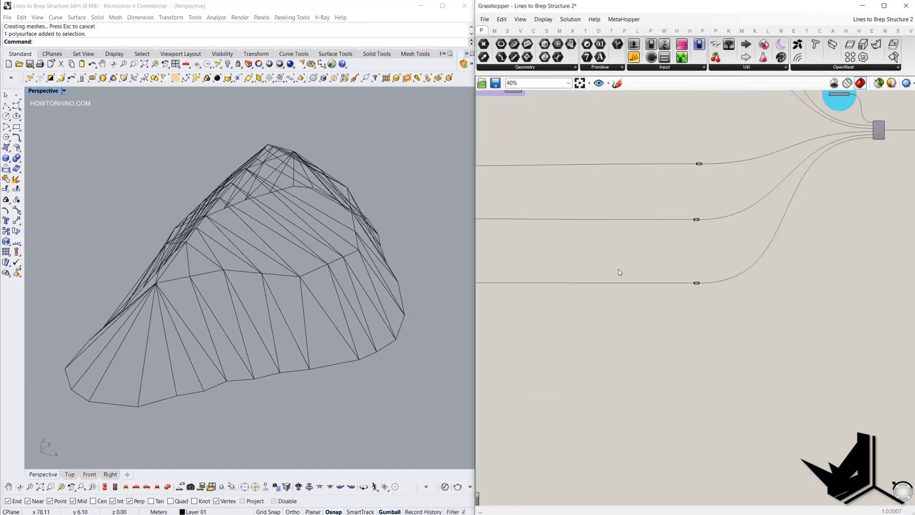
scroll(620, 272, up, 7)
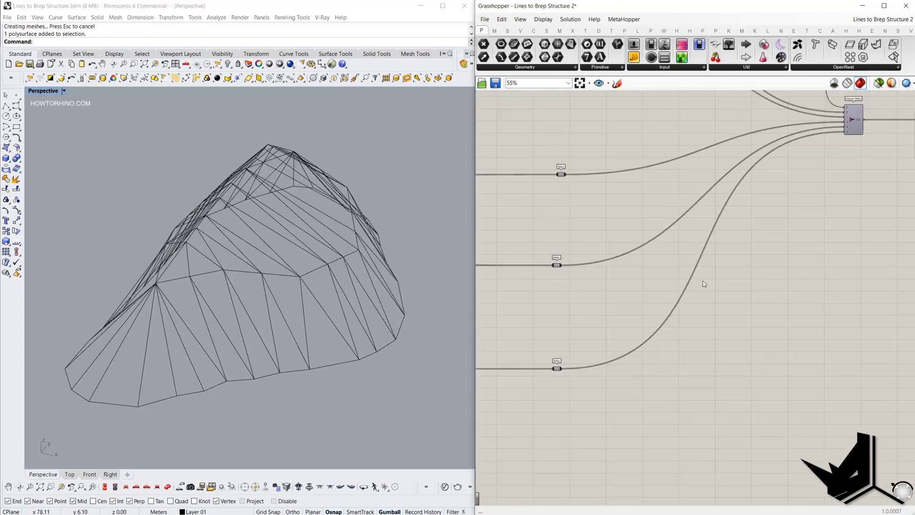
click(700, 208)
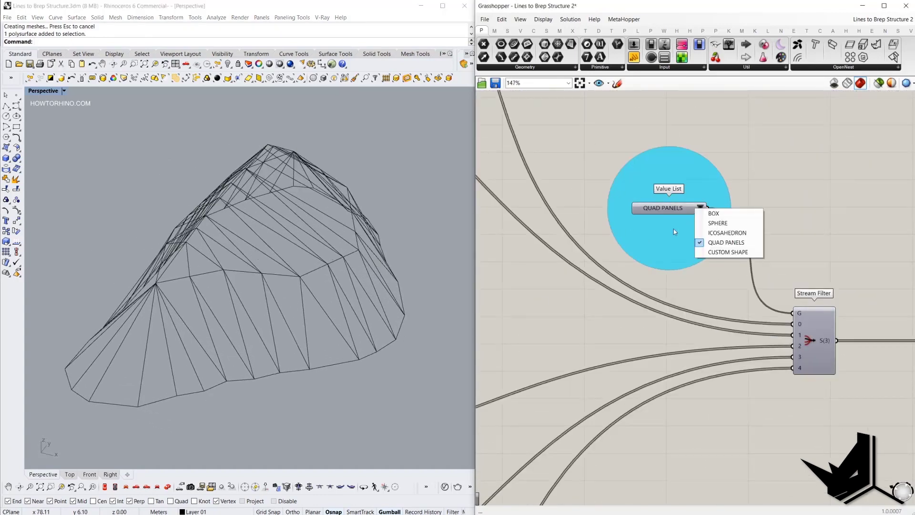
click(728, 253)
- Examine the line clean-up group, the thickening method Value List, and the Cytoskeleton and Weaverbird branches
scroll(737, 241, down, 5)
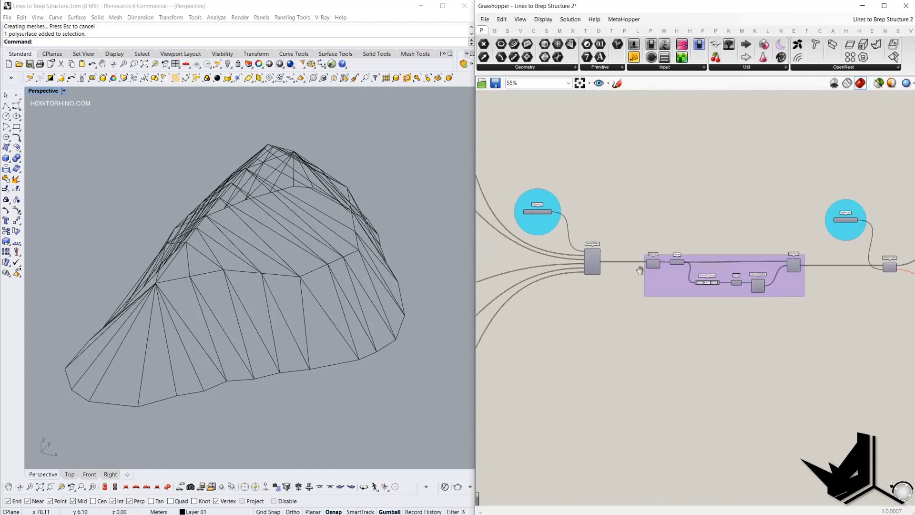
scroll(819, 235, up, 3)
right_drag(819, 235, 586, 183)
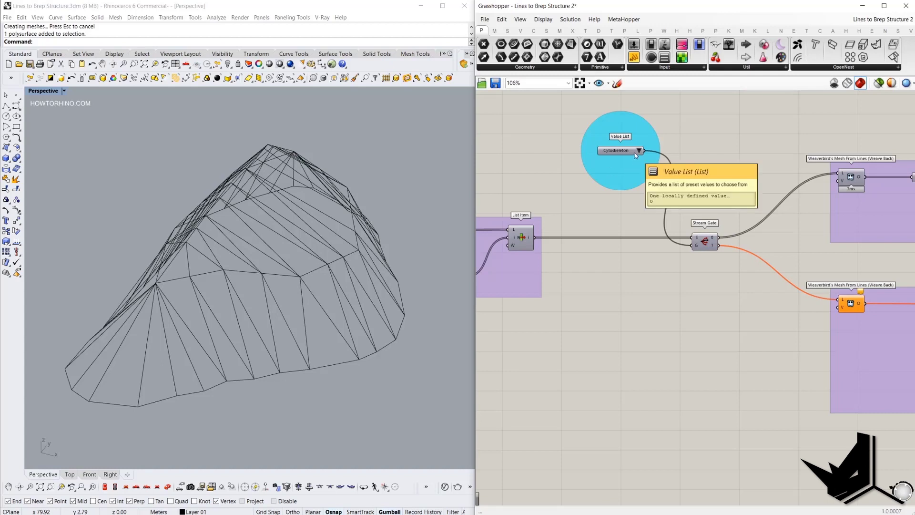
right_drag(725, 224, 550, 191)
scroll(549, 190, down, 3)
drag(573, 199, 832, 304)
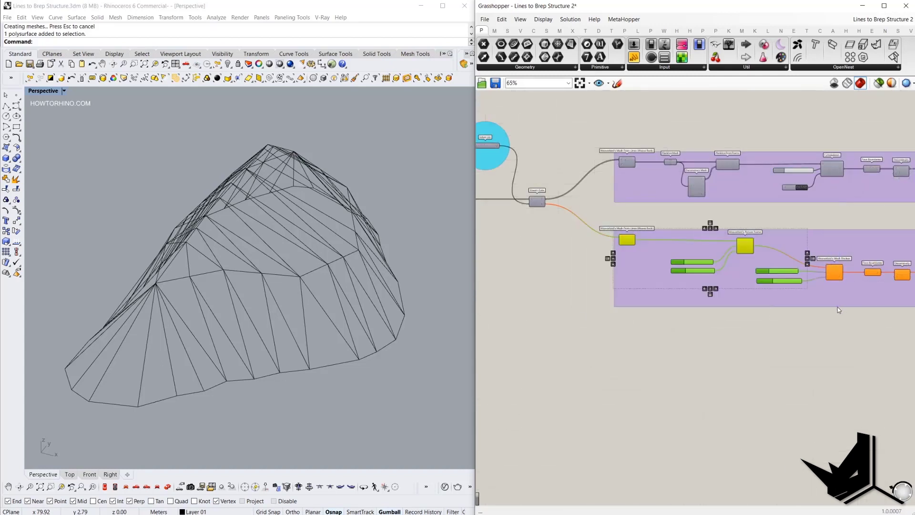
scroll(662, 189, up, 3)
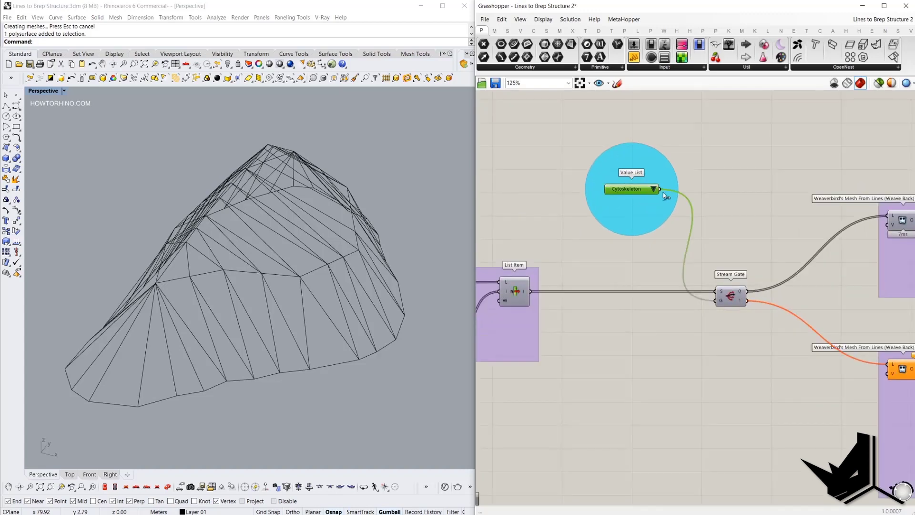
scroll(640, 191, down, 4)
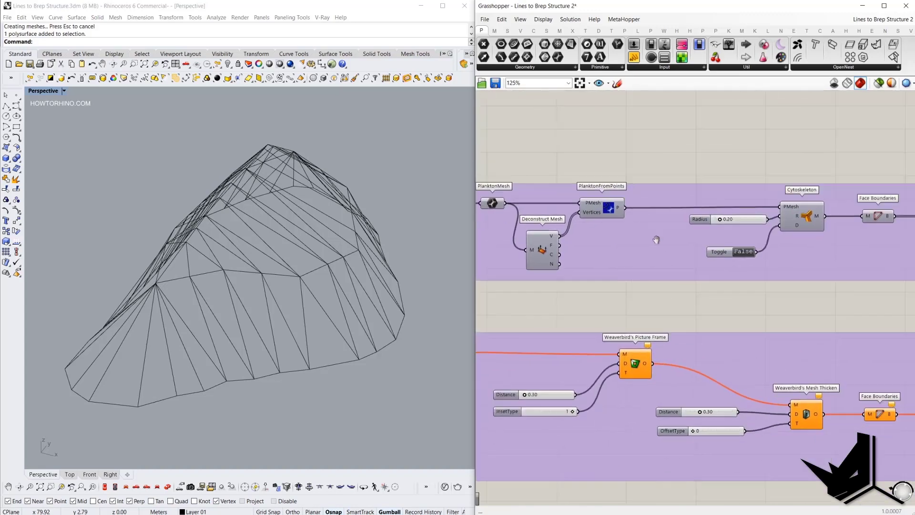
- Turn on the preview of the final Custom Preview and Brep Edges components and inspect the custom shape's structure
right_drag(714, 223, 408, 205)
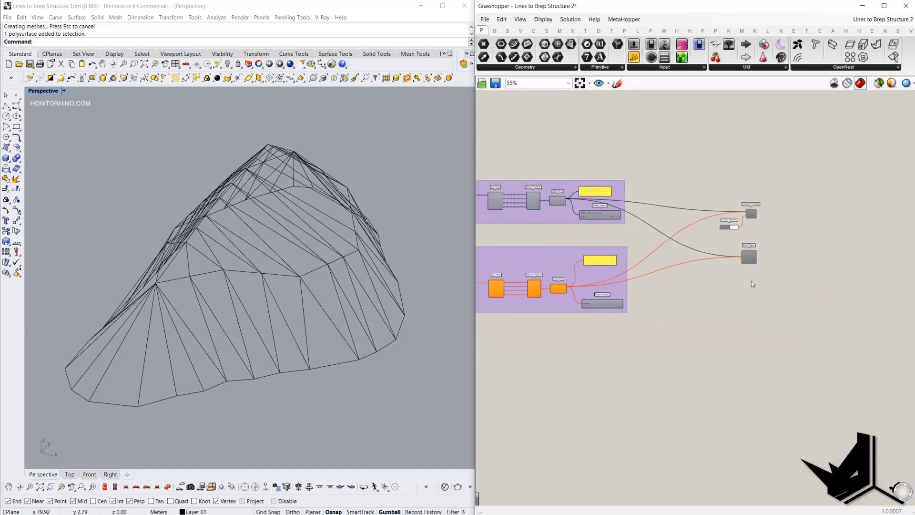
drag(798, 307, 730, 204)
middle_click(714, 146)
click(737, 170)
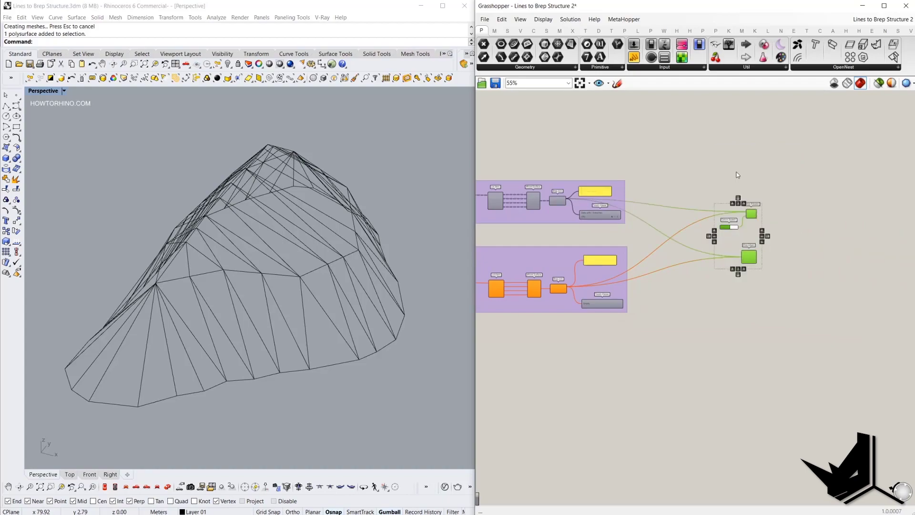
right_drag(274, 223, 365, 264)
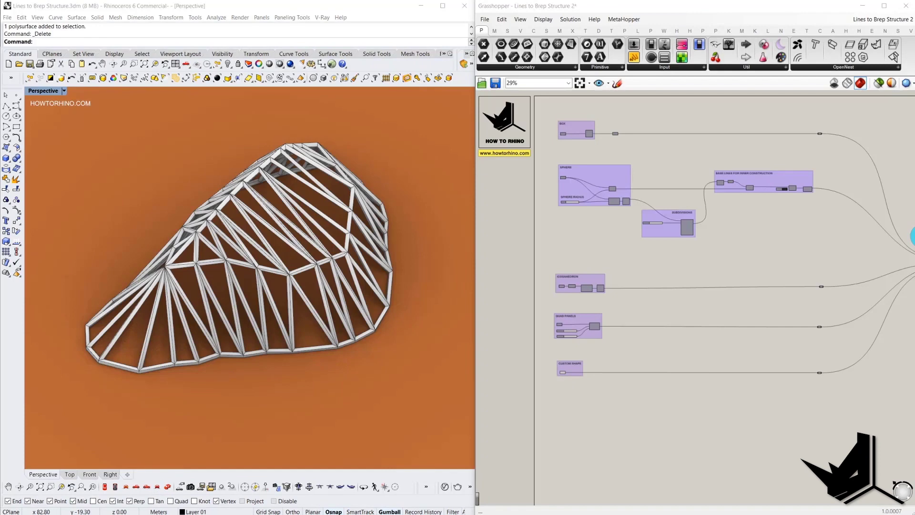